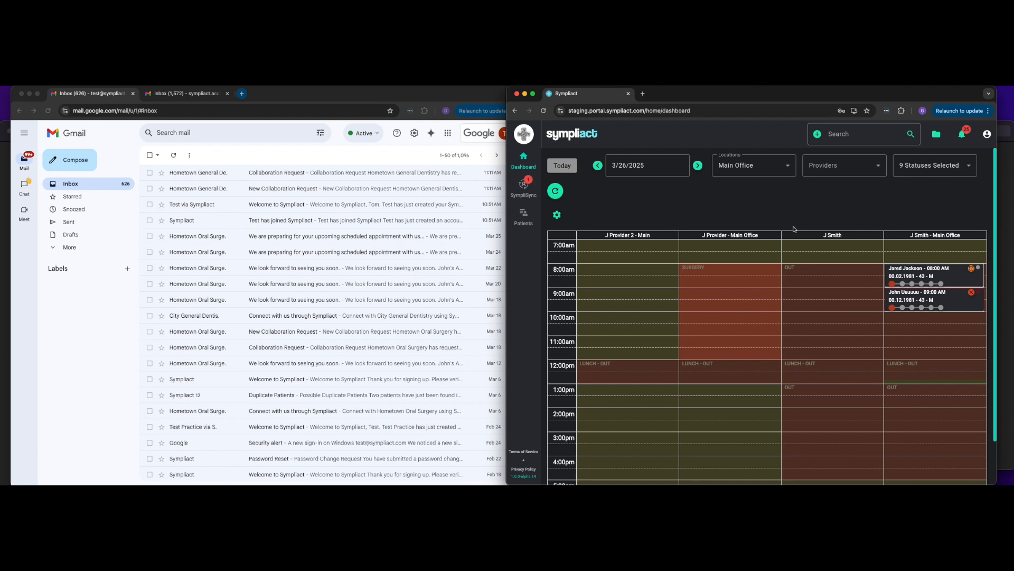
left_click(987, 134)
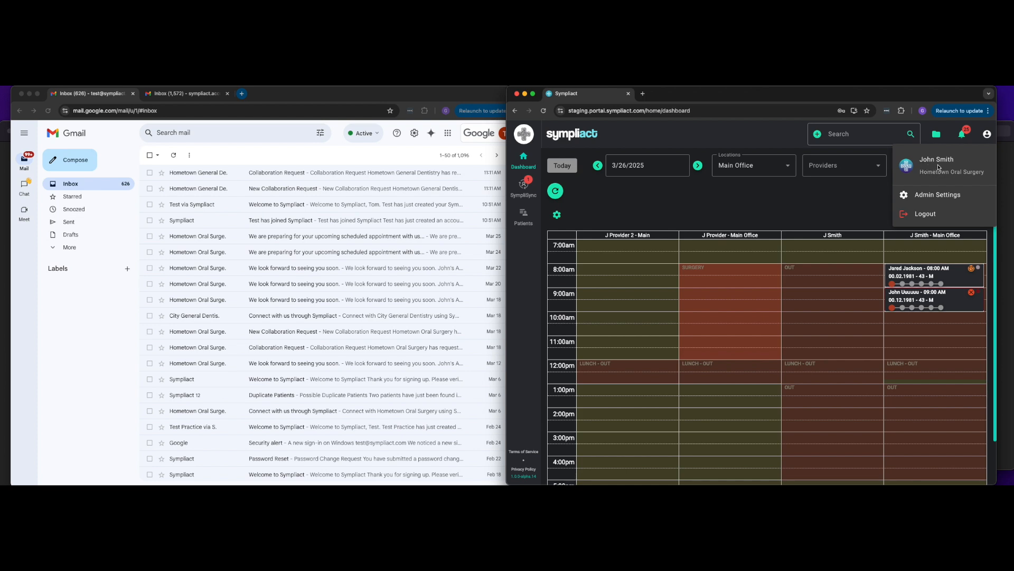
left_click(811, 205)
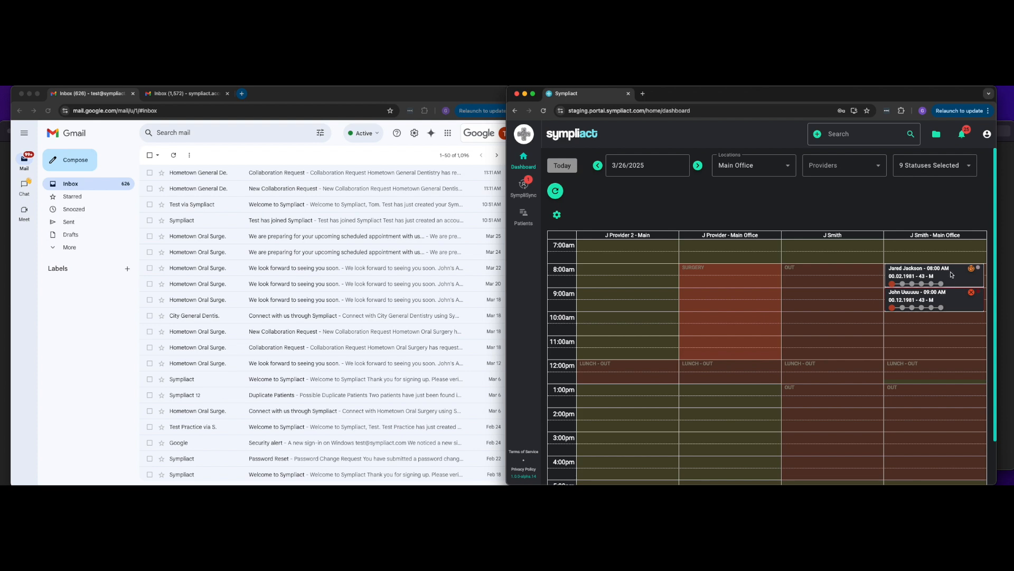
Step: Search the patient list by first and last name, then by date of birth
left_click(855, 135)
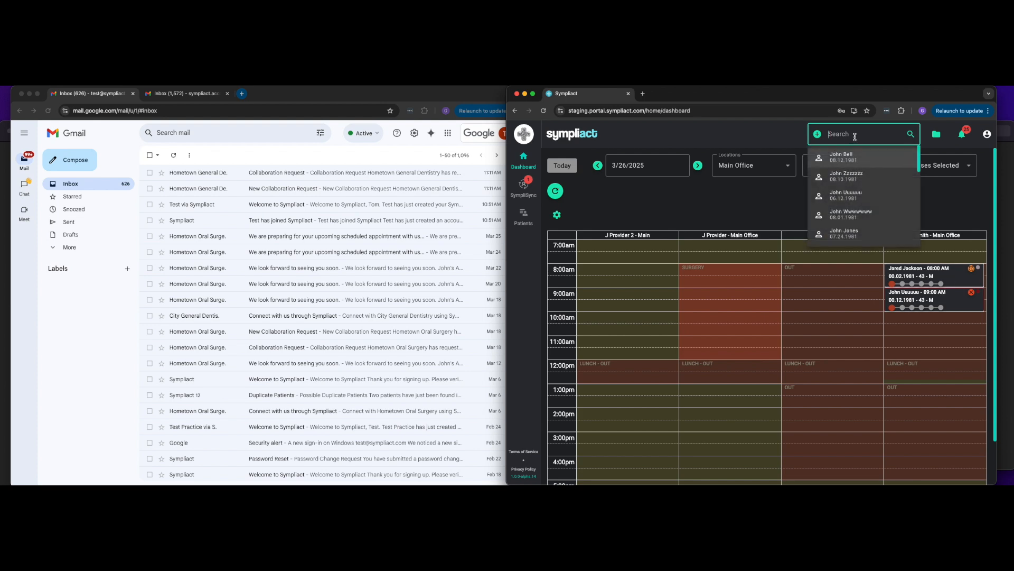
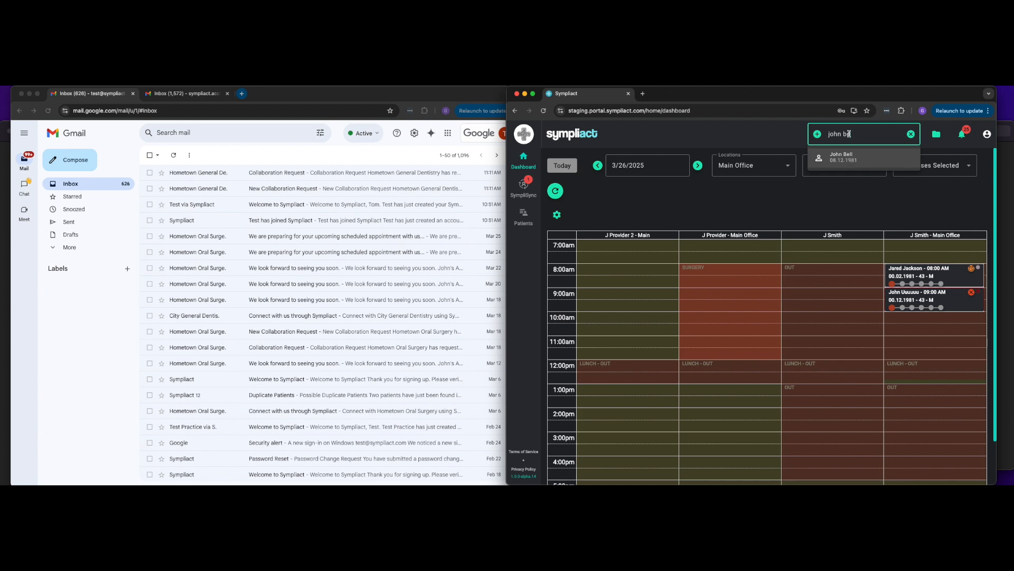
key("BackSpace")
key("BackSpace")
key("BackSpace")
key("BackSpace")
key("BackSpace")
key("BackSpace")
key("BackSpace")
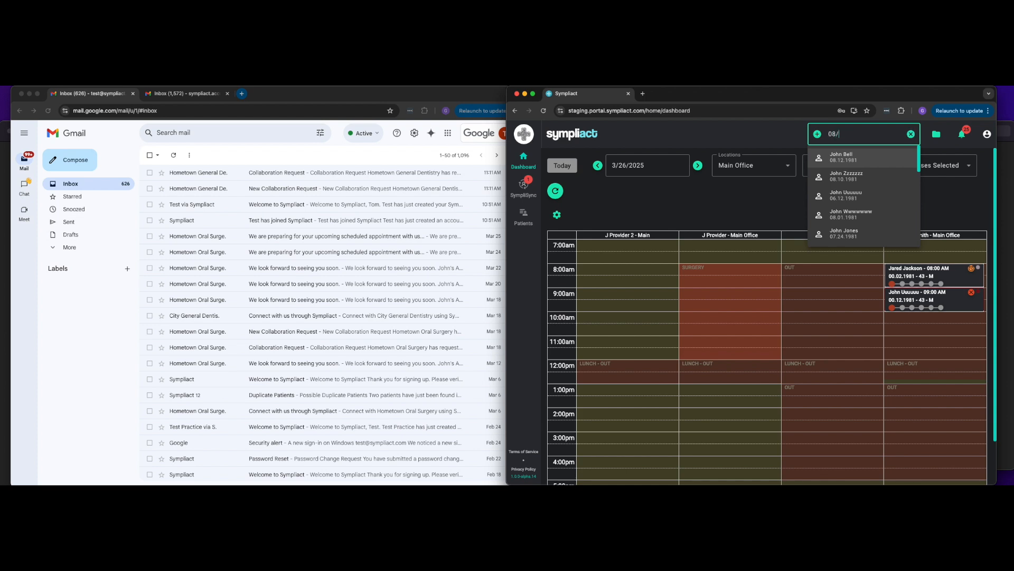
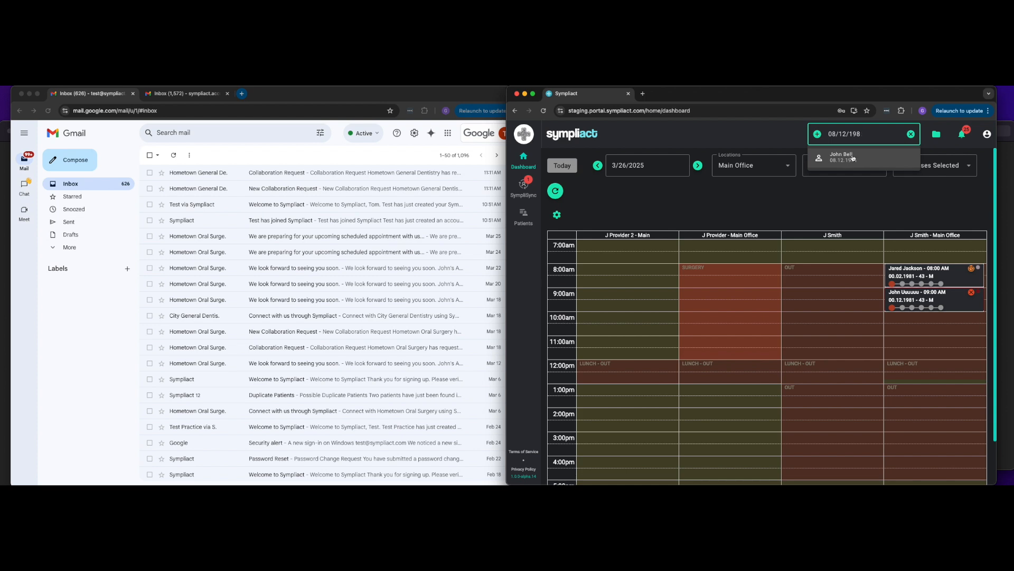
key("BackSpace")
key("BackSpace")
key("BackSpace")
key("BackSpace")
key("BackSpace")
key("BackSpace")
key("BackSpace")
key("BackSpace")
key("BackSpace")
left_click(817, 135)
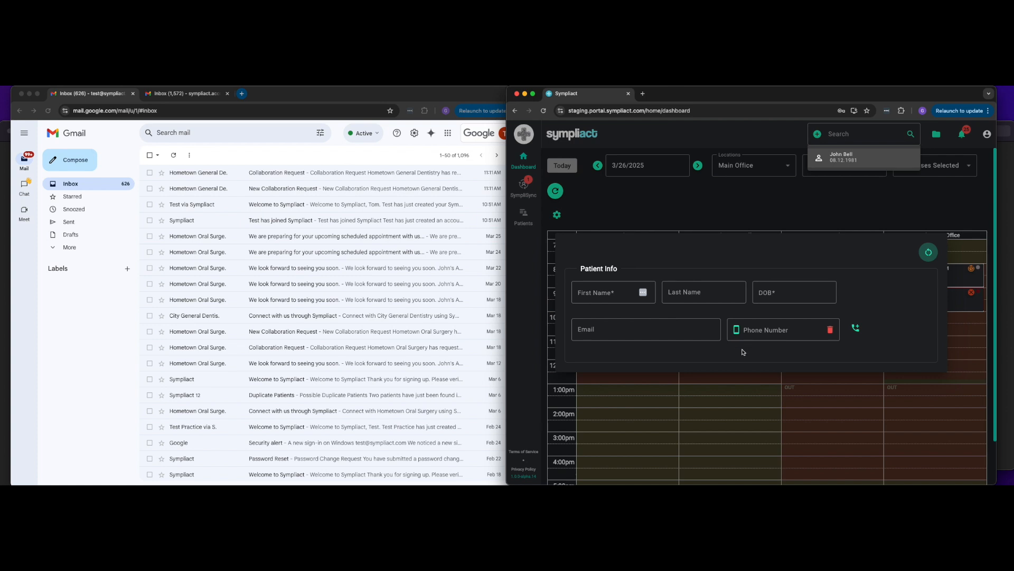
left_click(782, 216)
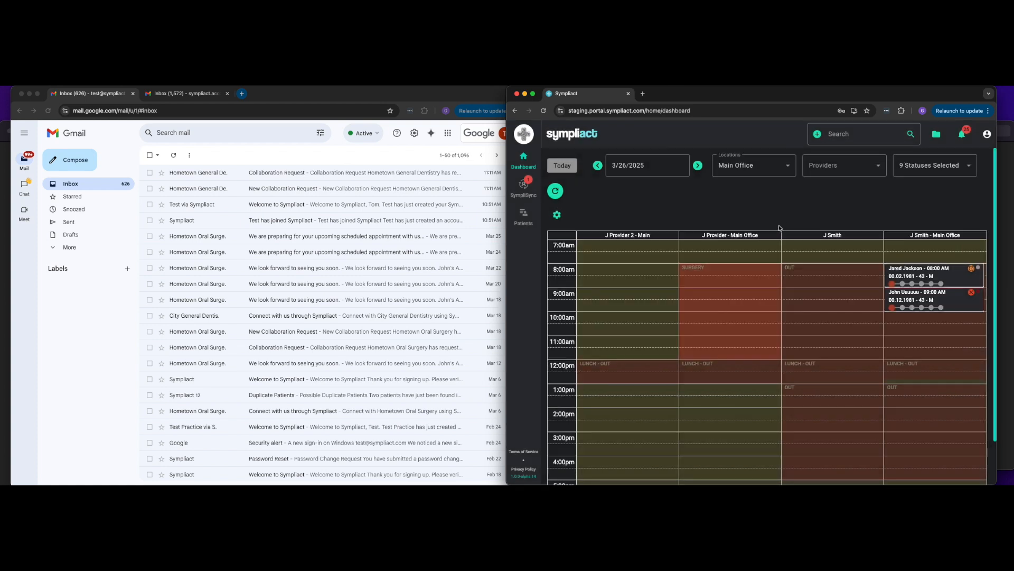
Step: Open the patient profile from the 8:00 AM appointment in the schedule
left_click(949, 279)
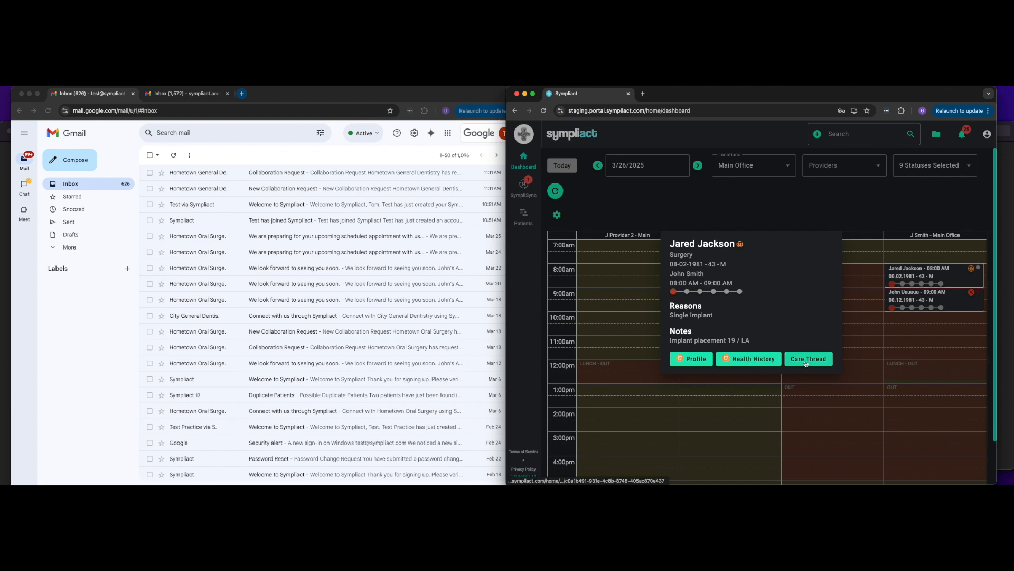
left_click(692, 362)
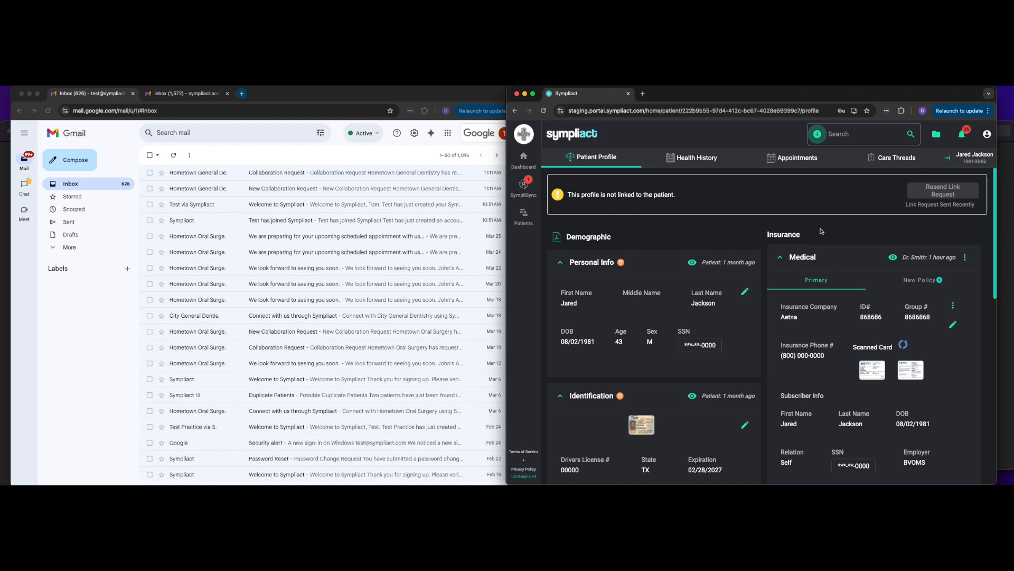
Step: Start a new care thread from the patient's Care Threads section
left_click(897, 157)
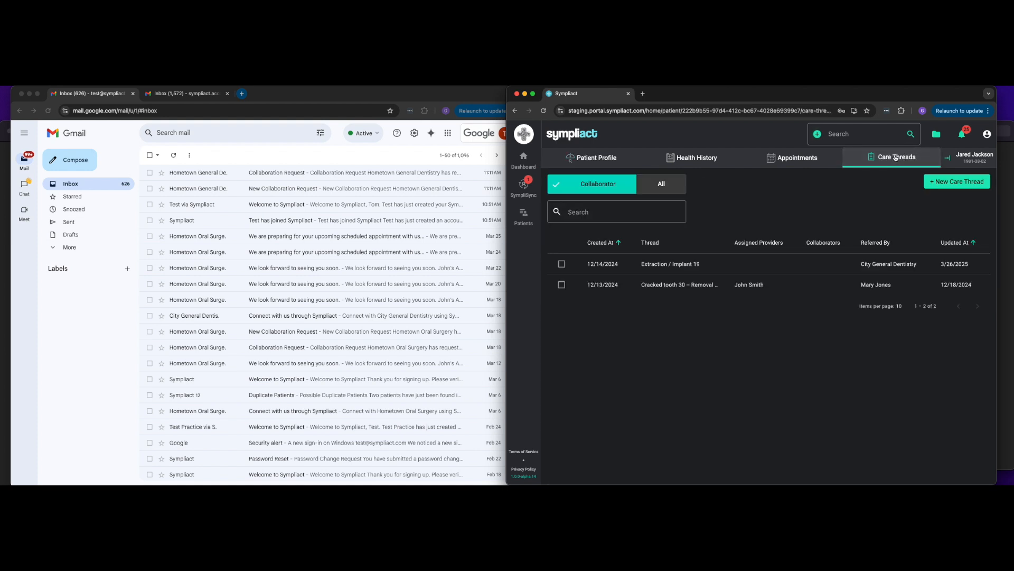
left_click(946, 182)
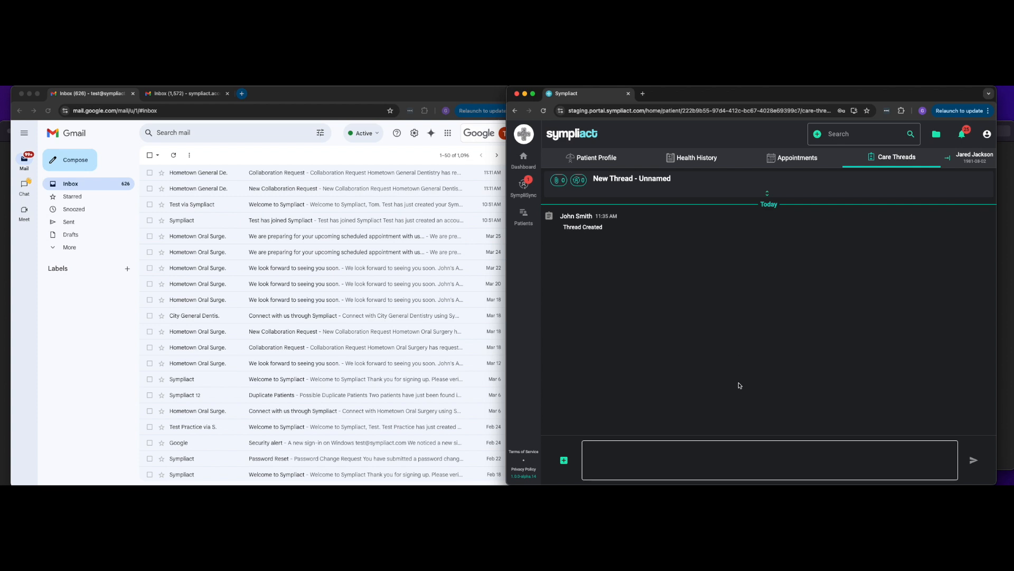
Step: Name the new care thread Painful tooth 31
left_click(768, 195)
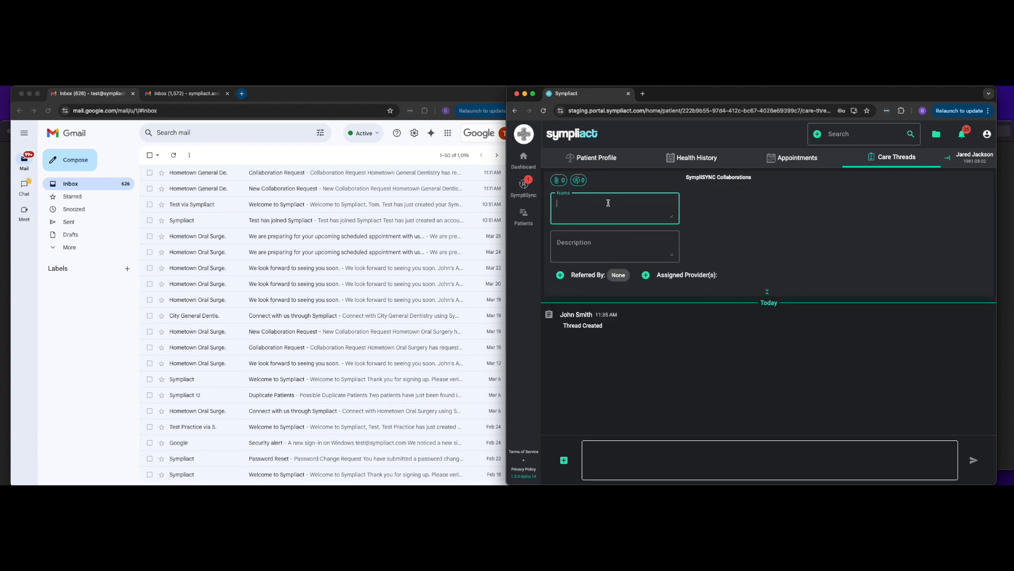
type("Painful tooth 31")
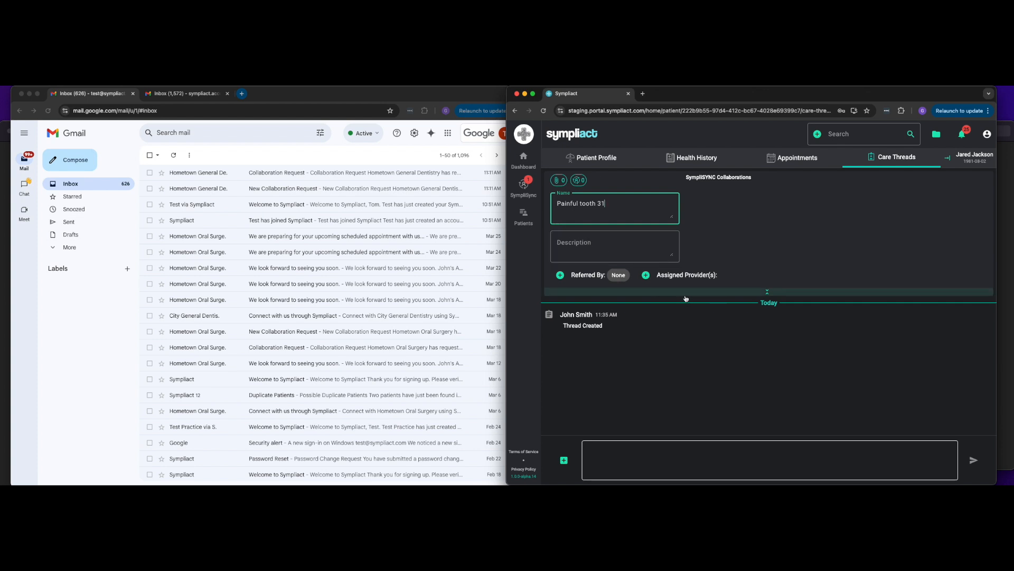
Step: Assign the clinic's own provider to the thread by searching providers for john
left_click(647, 275)
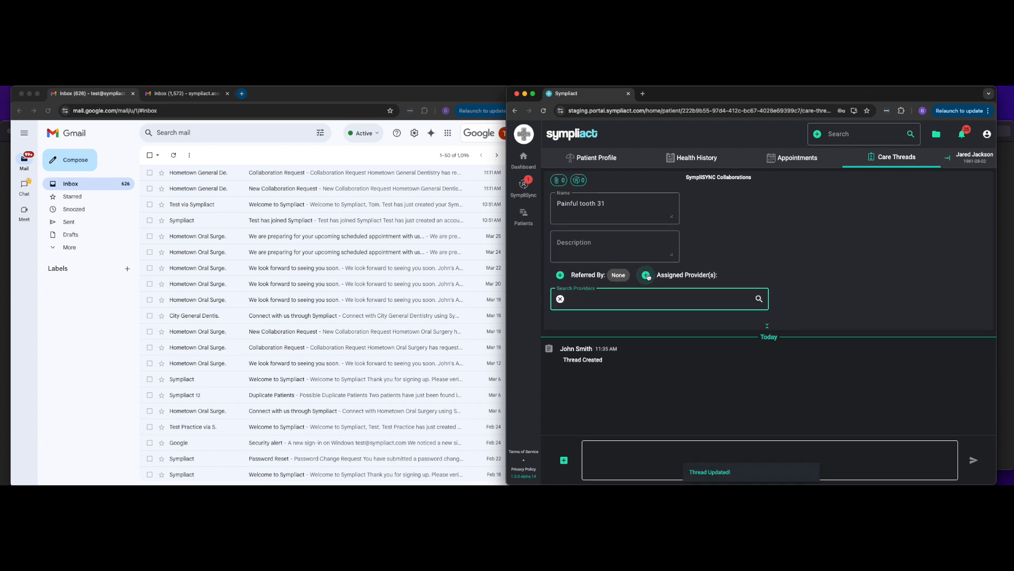
type("john")
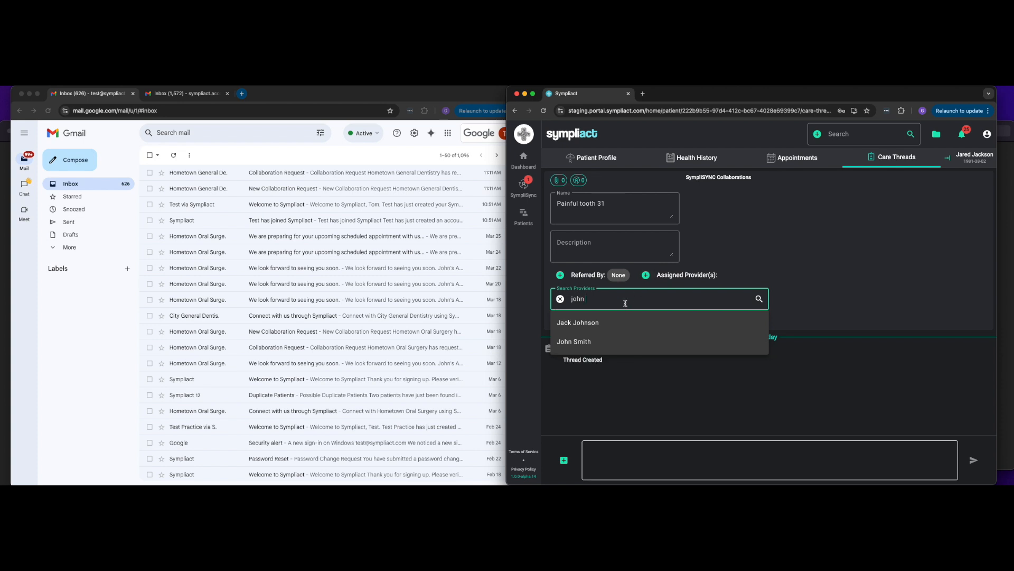
left_click(592, 345)
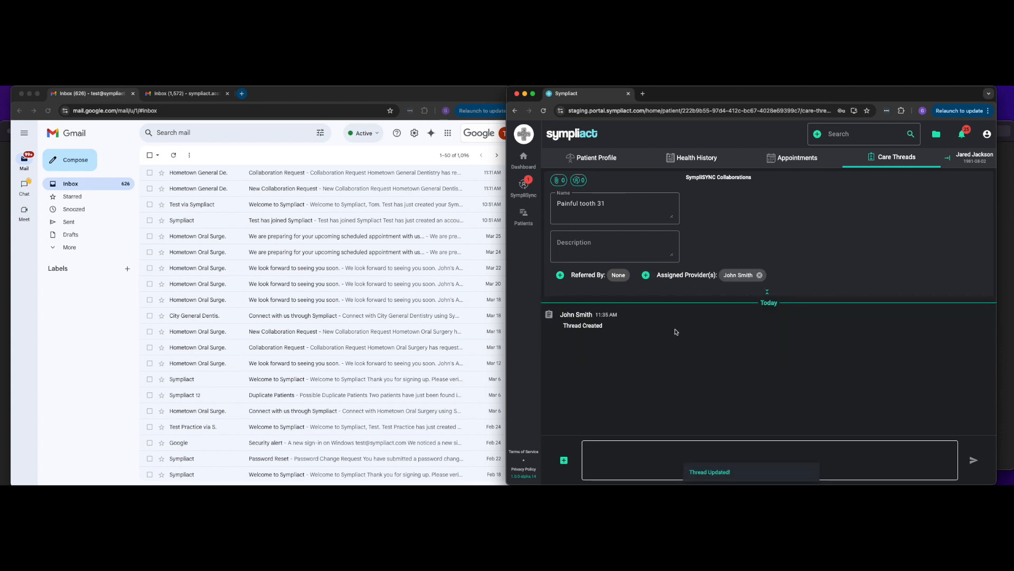
left_click(697, 294)
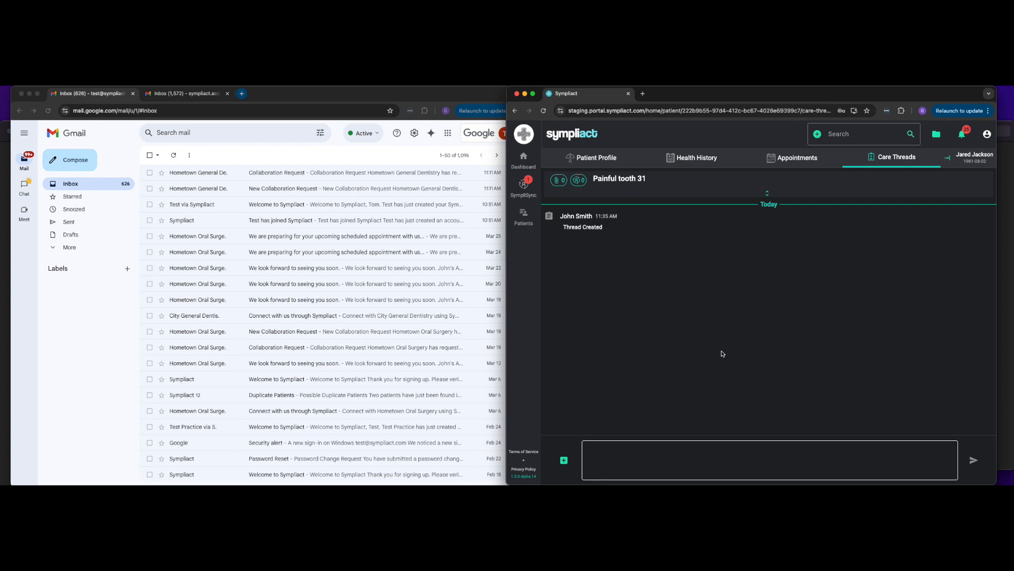
Step: Paste the copied exam note into the thread message and send it
left_click(620, 463)
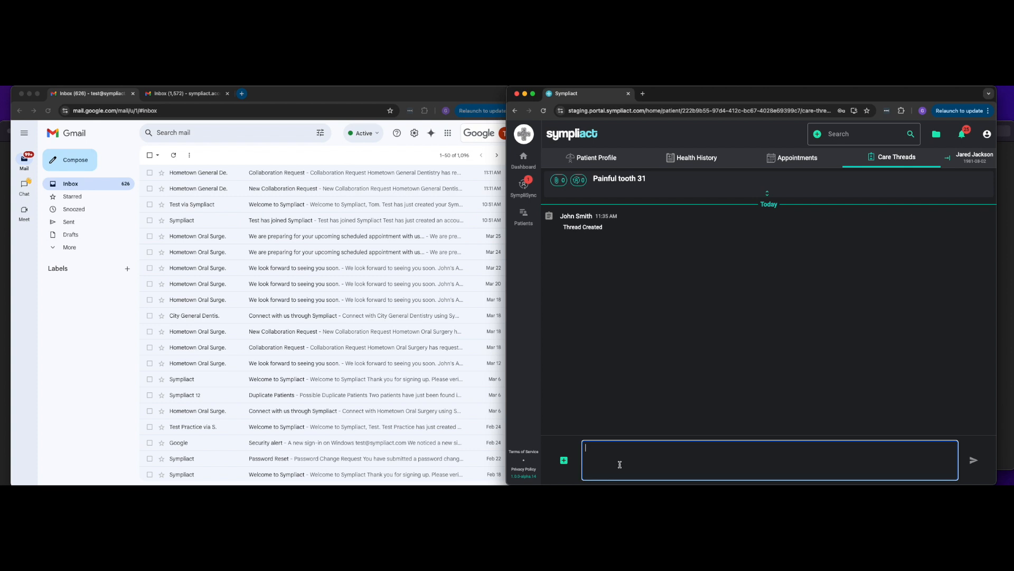
key("super+Tab")
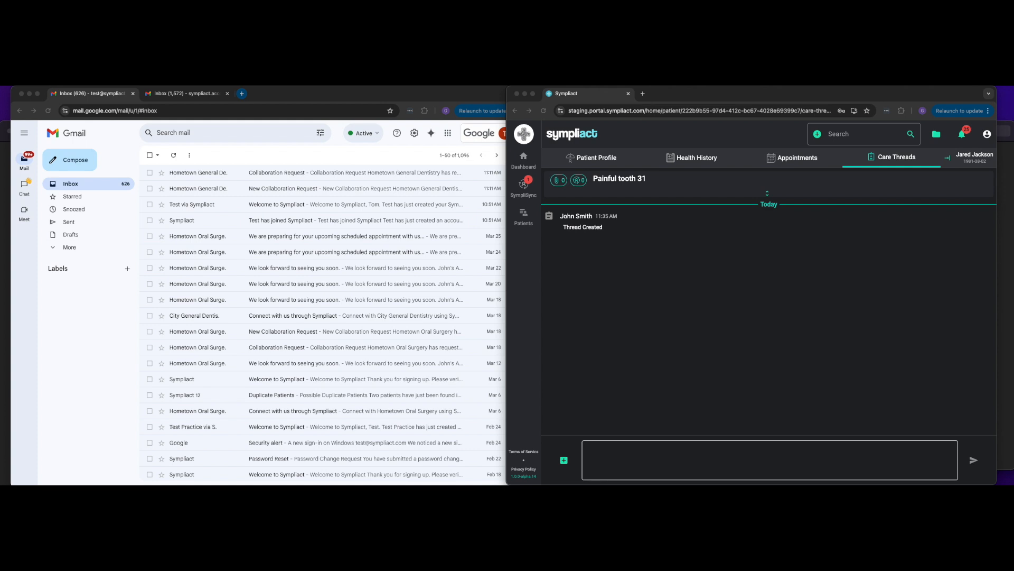
left_click(657, 455)
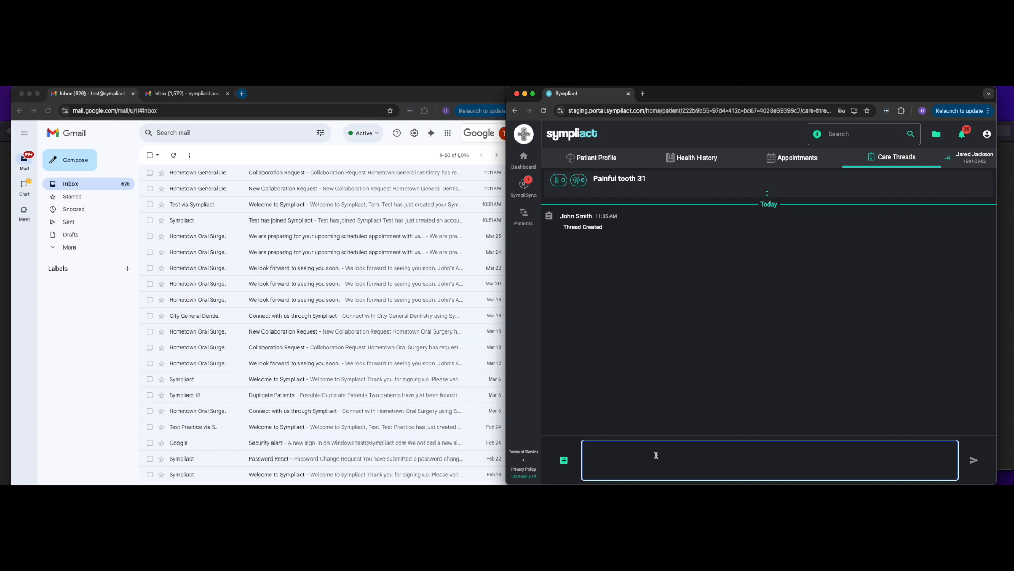
key("super+v")
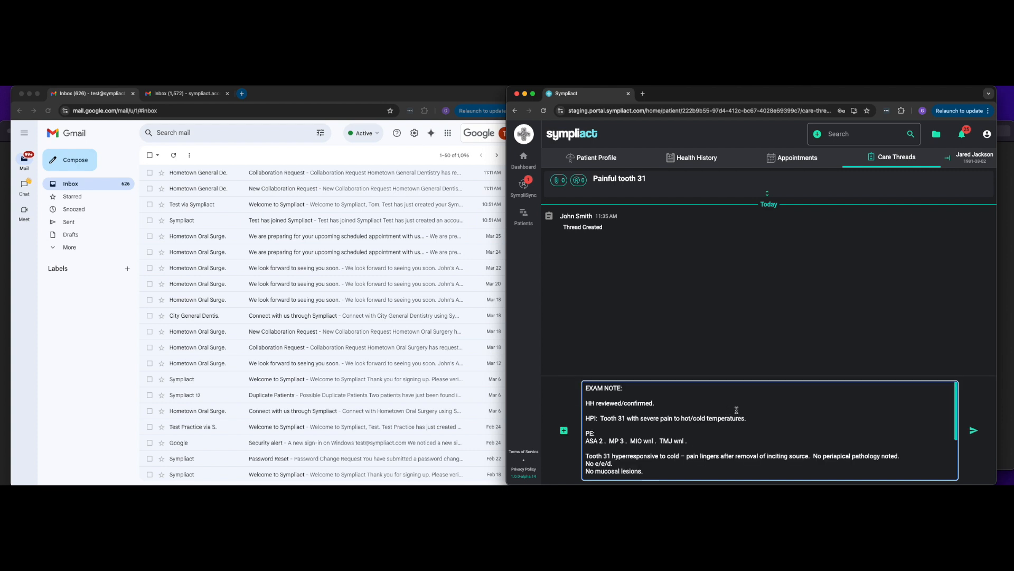
scroll(803, 430, "down", 5)
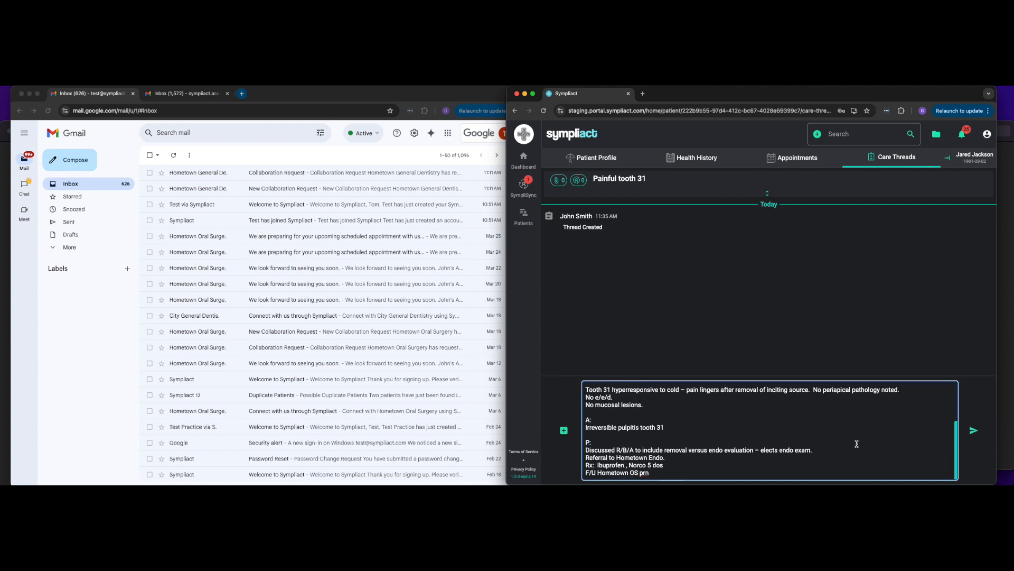
left_click(974, 431)
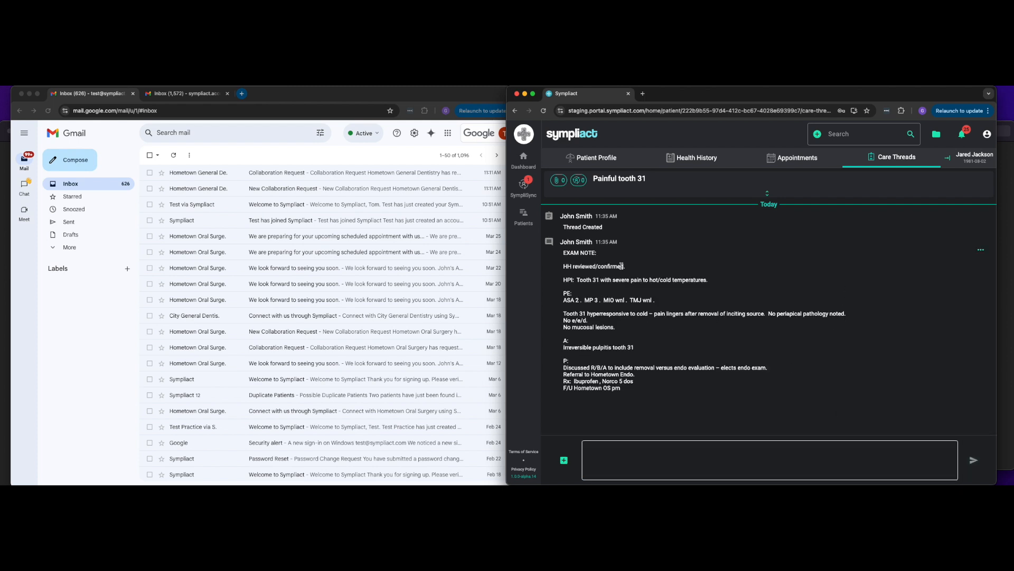
Step: Upload the Screen Shot 2024-12-14 at 10.32.40 AM image file to the thread
left_click(565, 461)
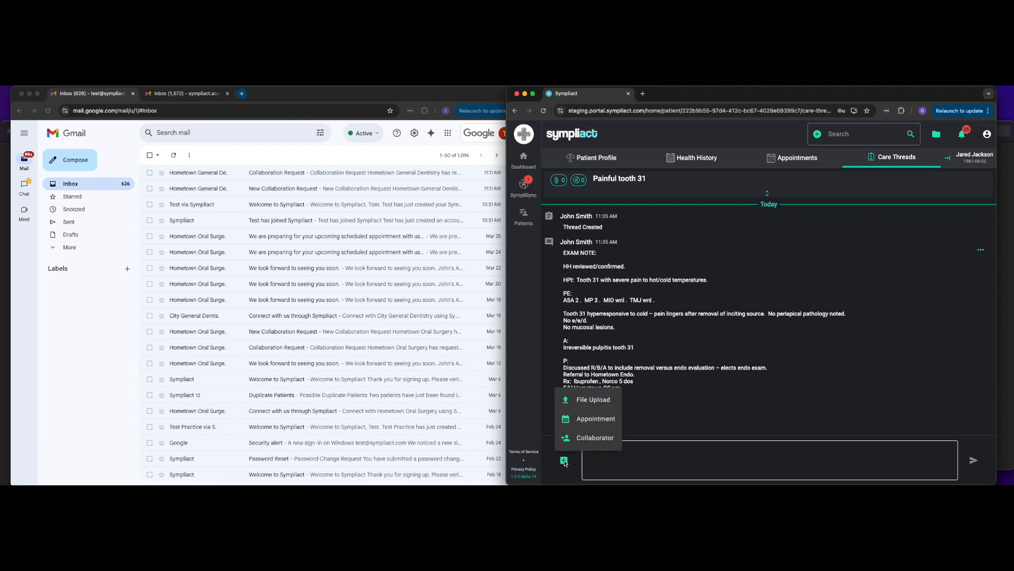
left_click(596, 400)
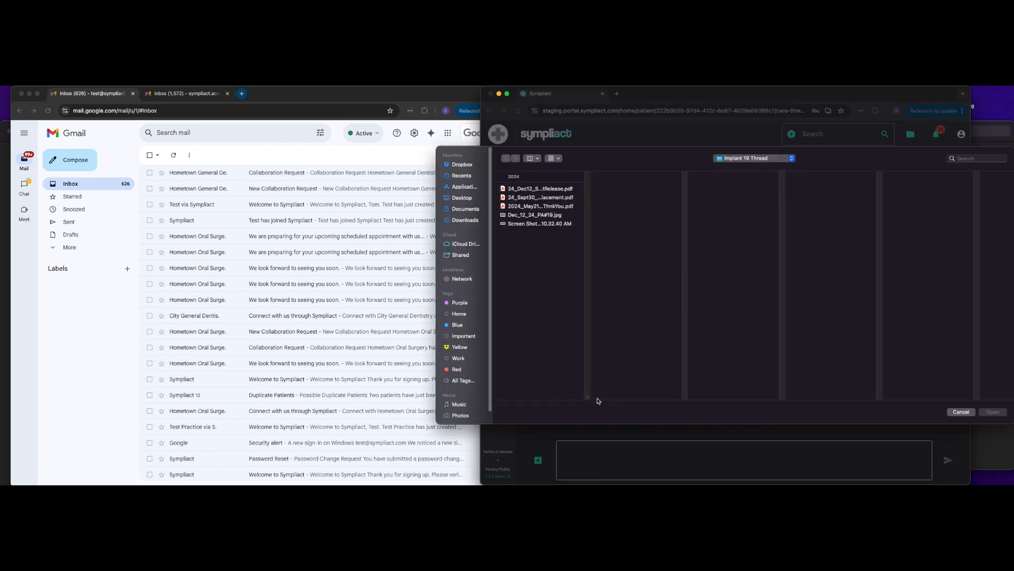
left_click(543, 224)
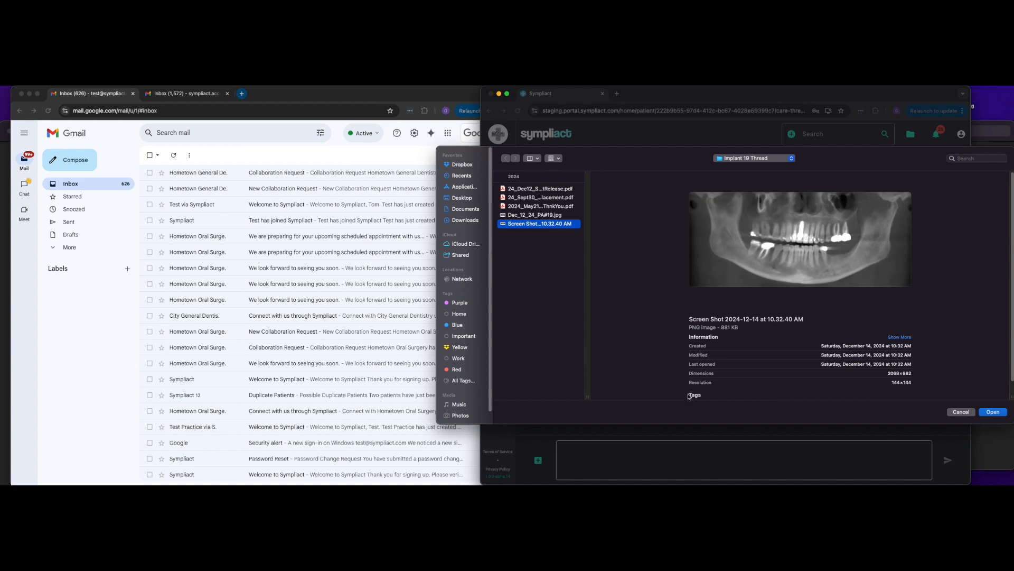
left_click(993, 412)
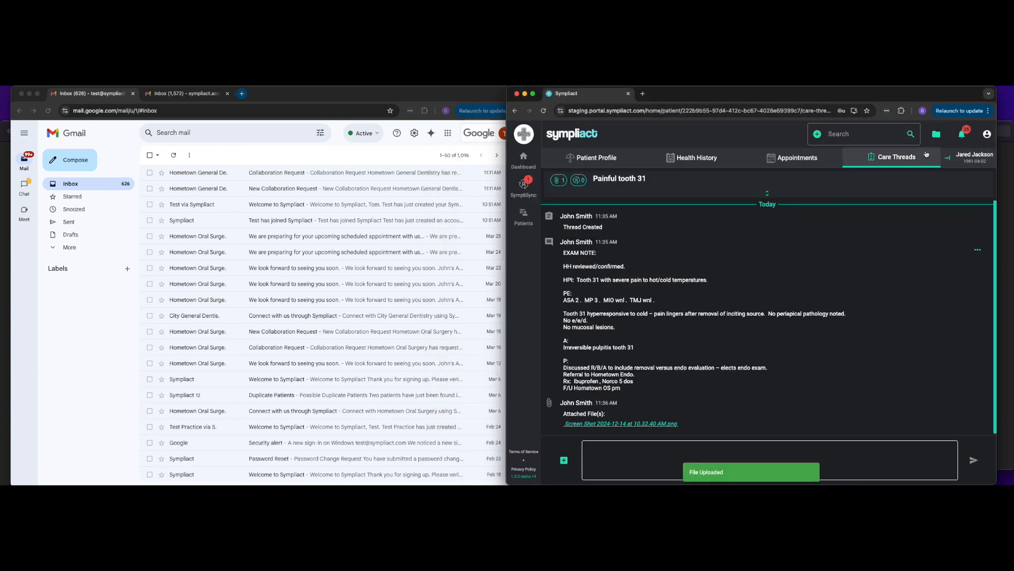
Step: Check the notifications and open the uploaded X-ray attachment to view it, then close its tab
left_click(935, 137)
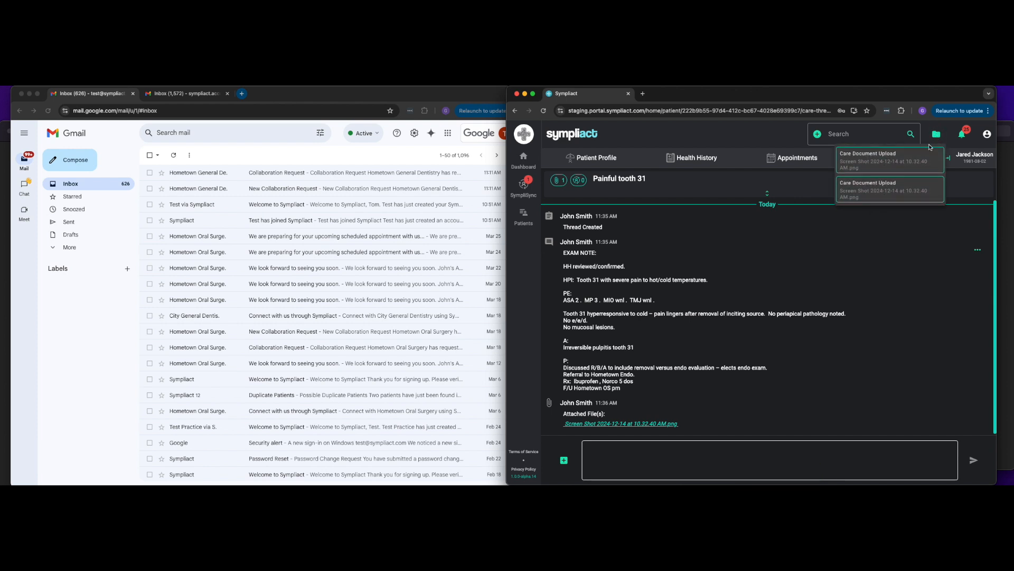
left_click(933, 136)
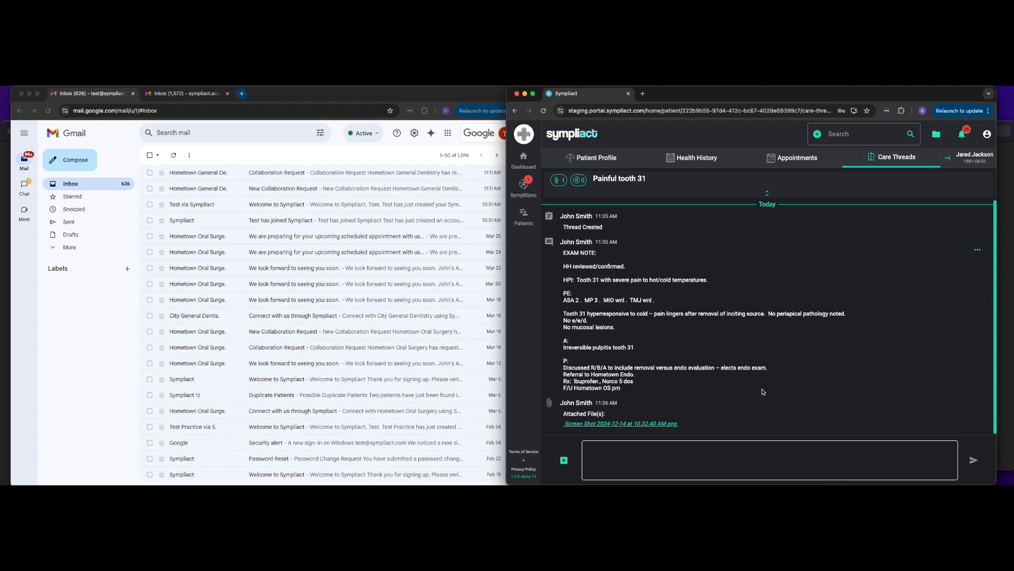
left_click(626, 423)
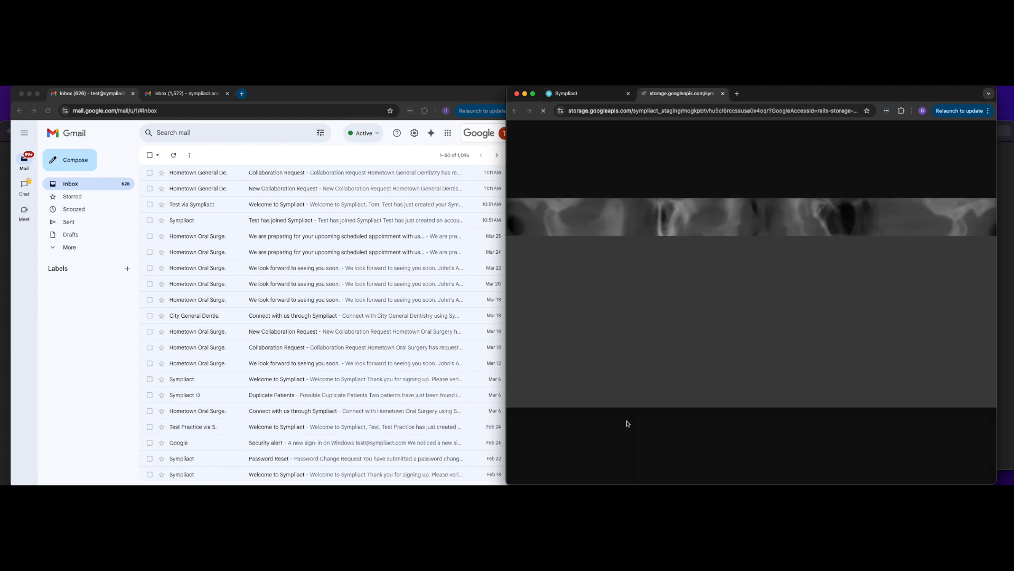
left_click(723, 94)
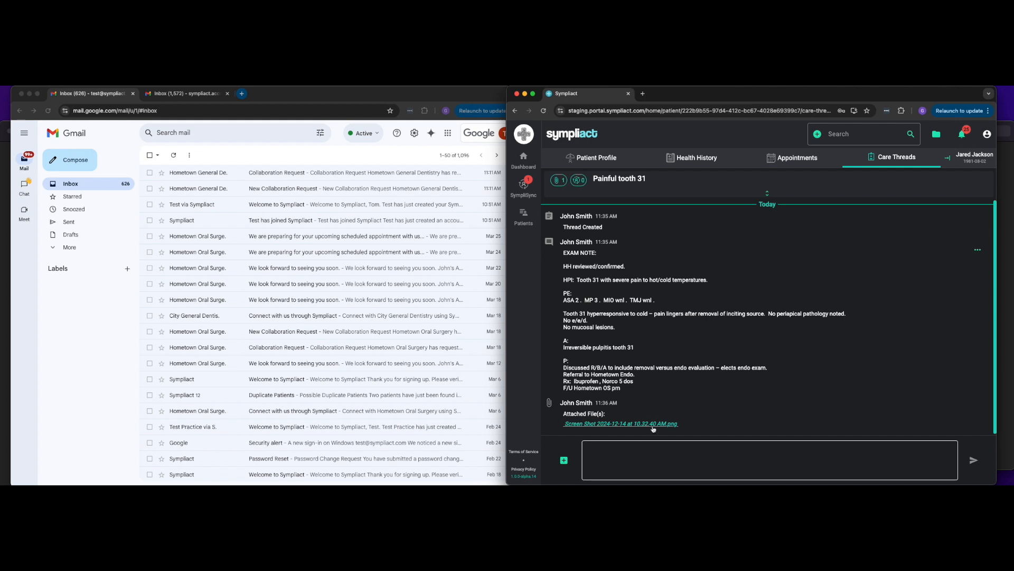
Step: Start adding a collaborator to the care thread
left_click(564, 460)
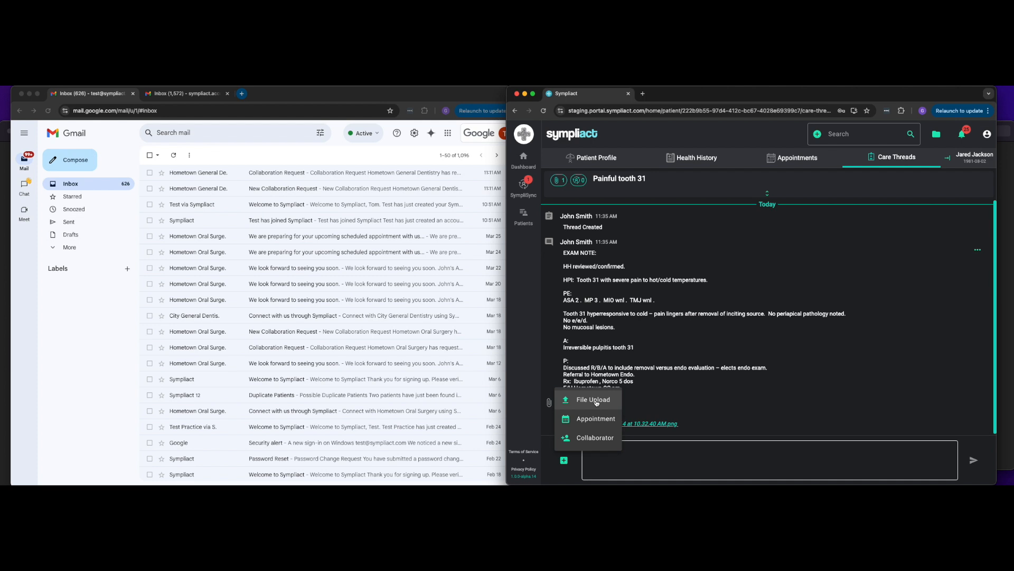
left_click(667, 391)
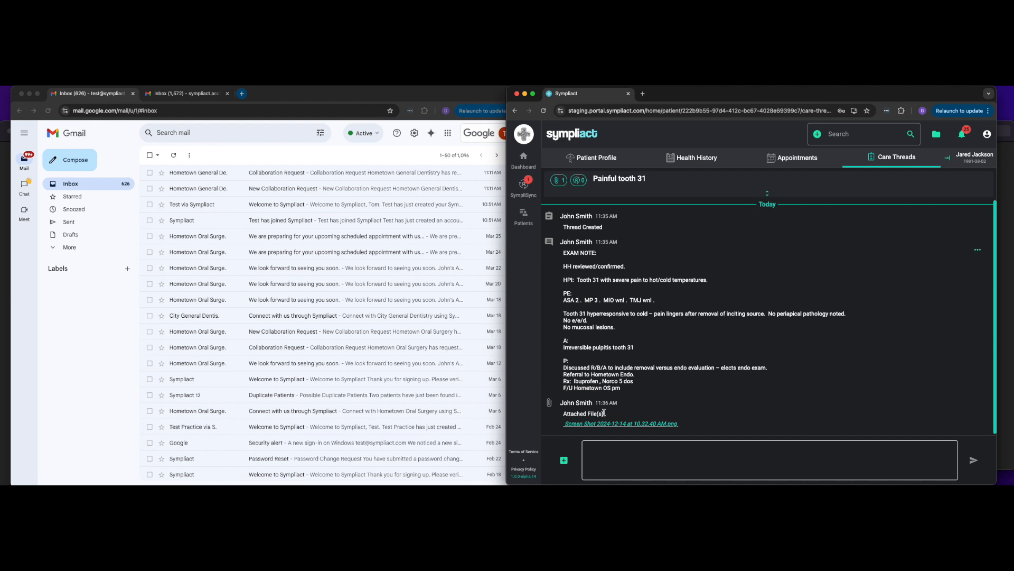
left_click(565, 461)
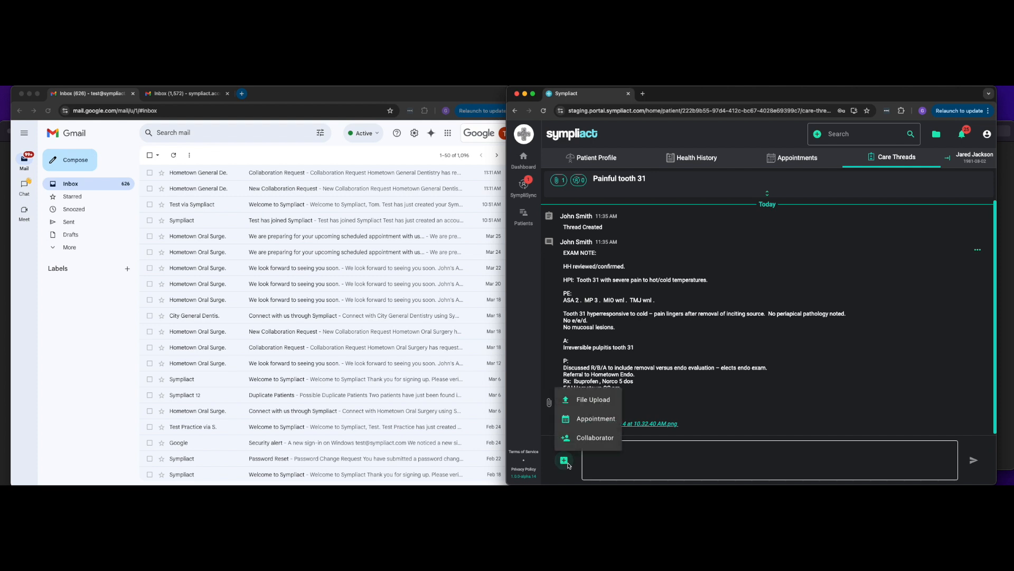
left_click(593, 438)
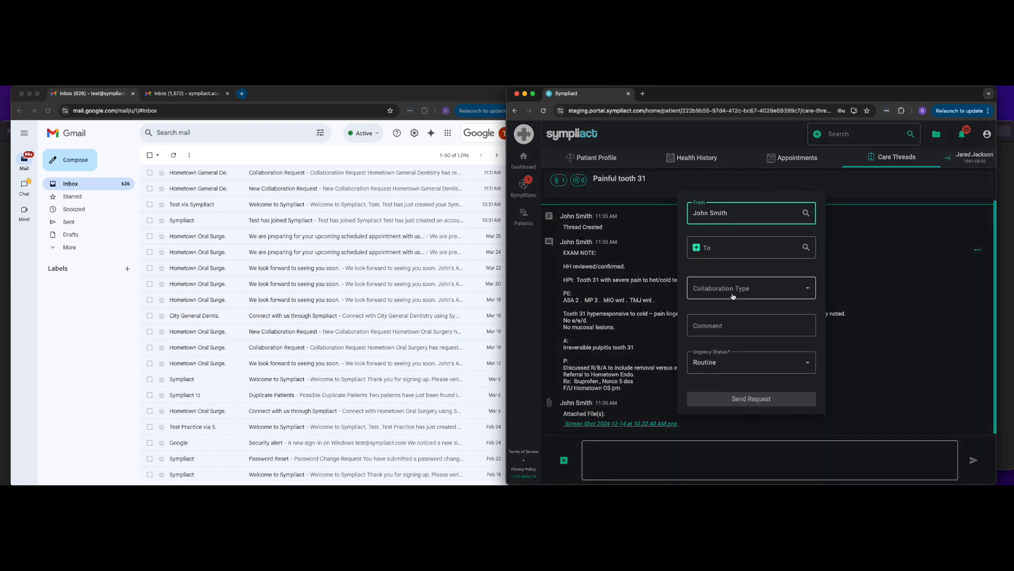
Step: Search the recipients for hometown endo and start creating a new internal practice named hometown endo
left_click(737, 249)
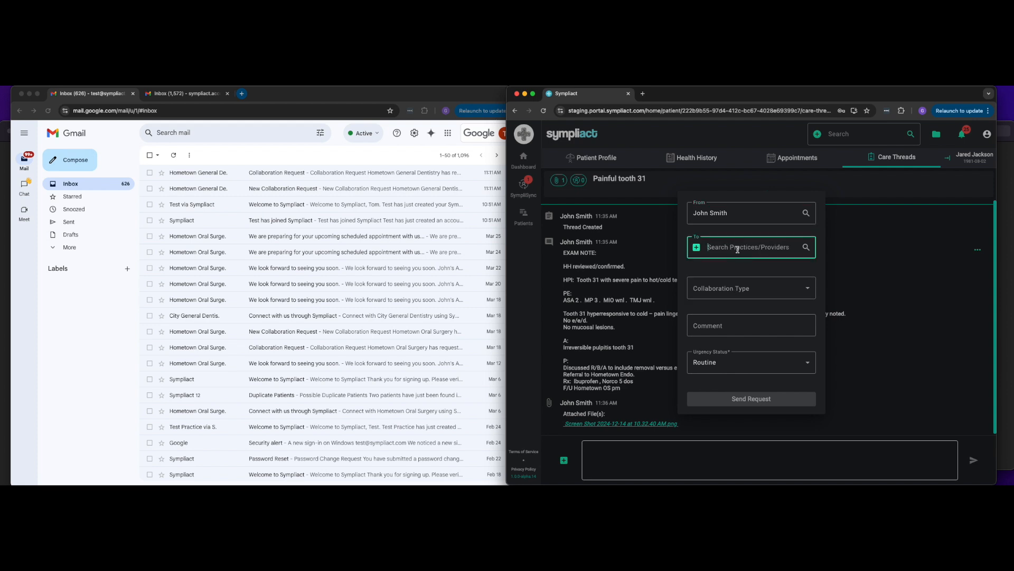
type("home")
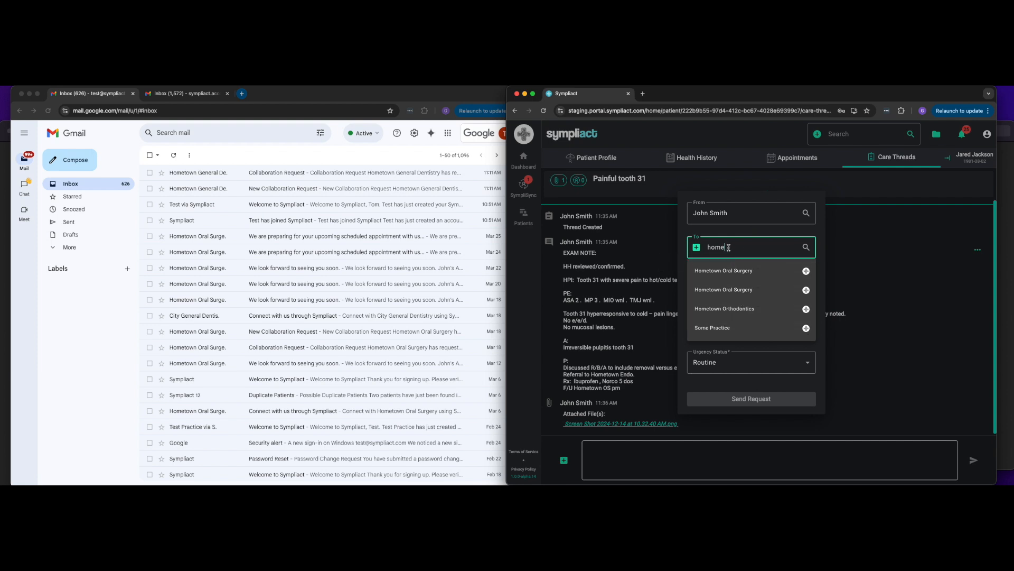
key("BackSpace")
key("BackSpace")
key("BackSpace")
key("BackSpace")
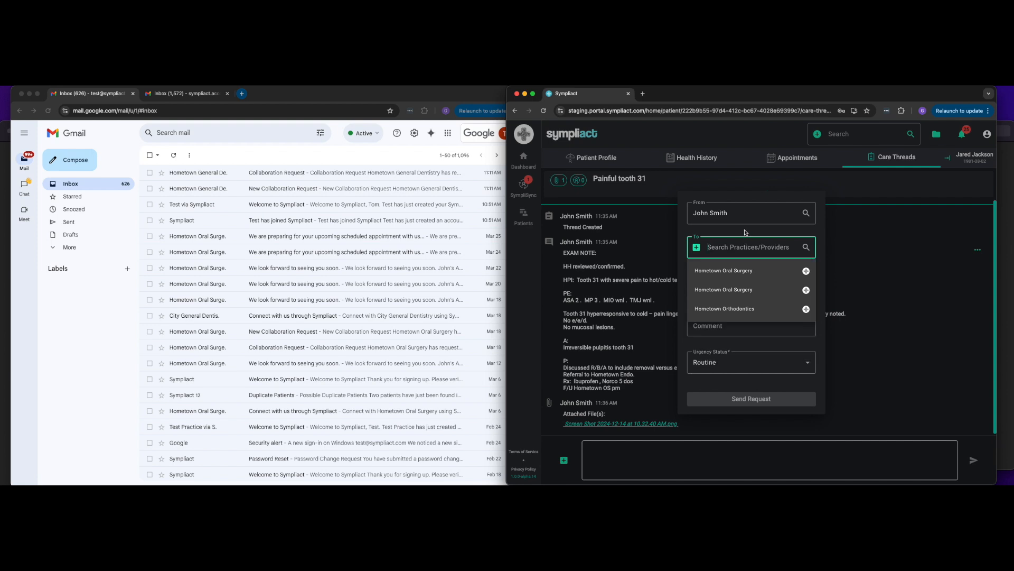
type("hometown endo")
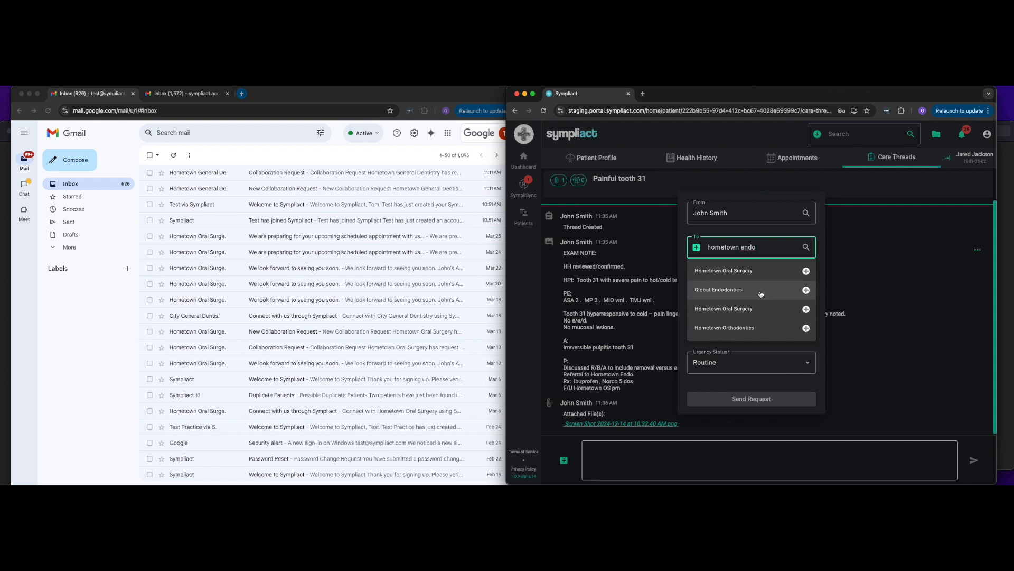
left_click(698, 248)
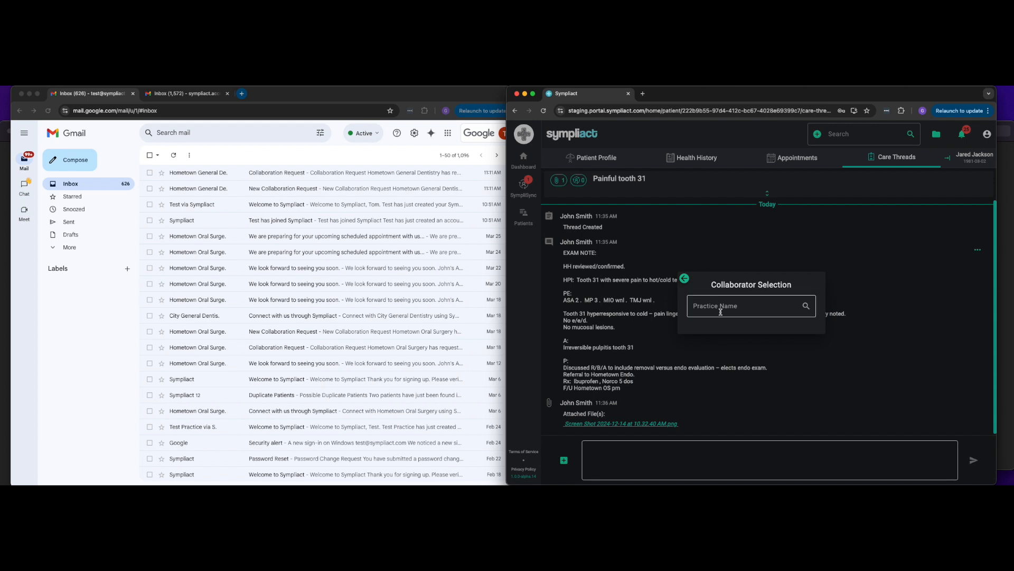
type("home")
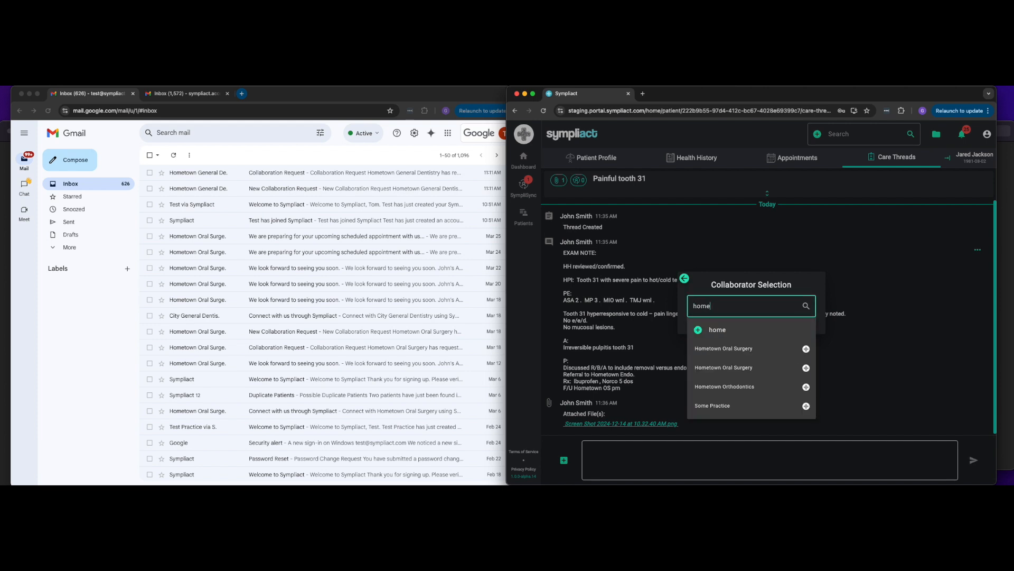
type("town endo")
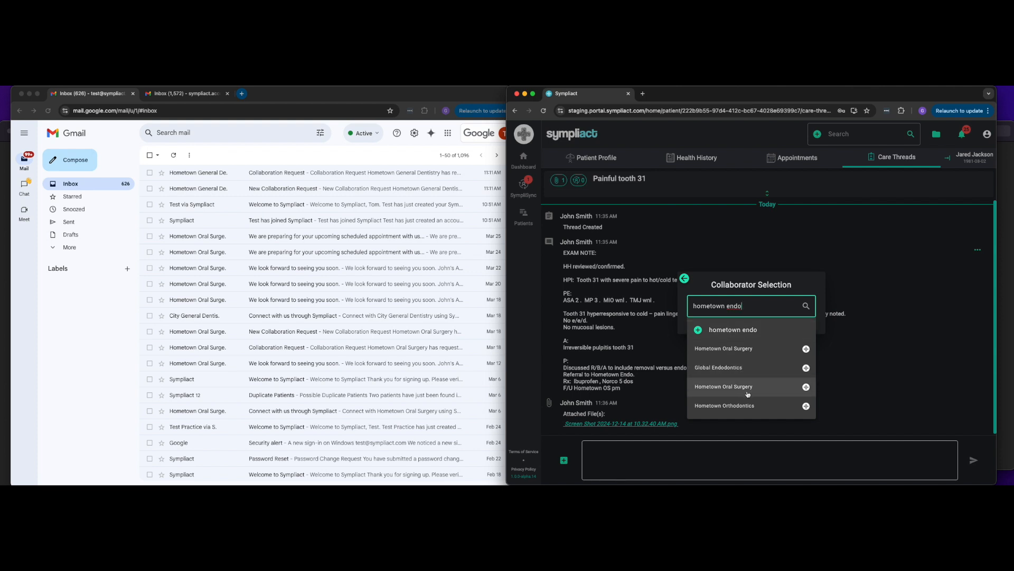
left_click(739, 333)
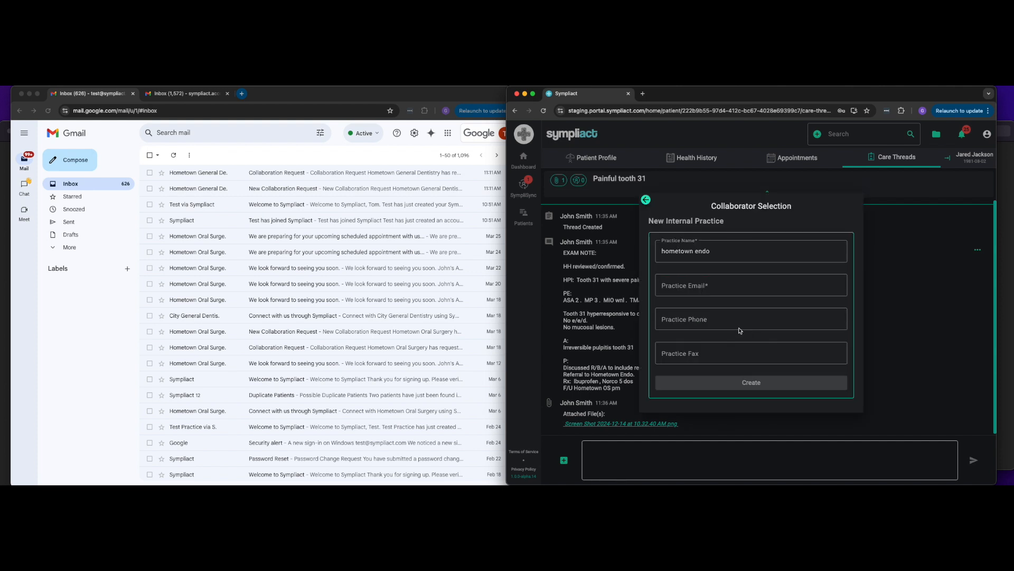
Step: Enter the practice's e-mail address and create the new internal practice
left_click(668, 285)
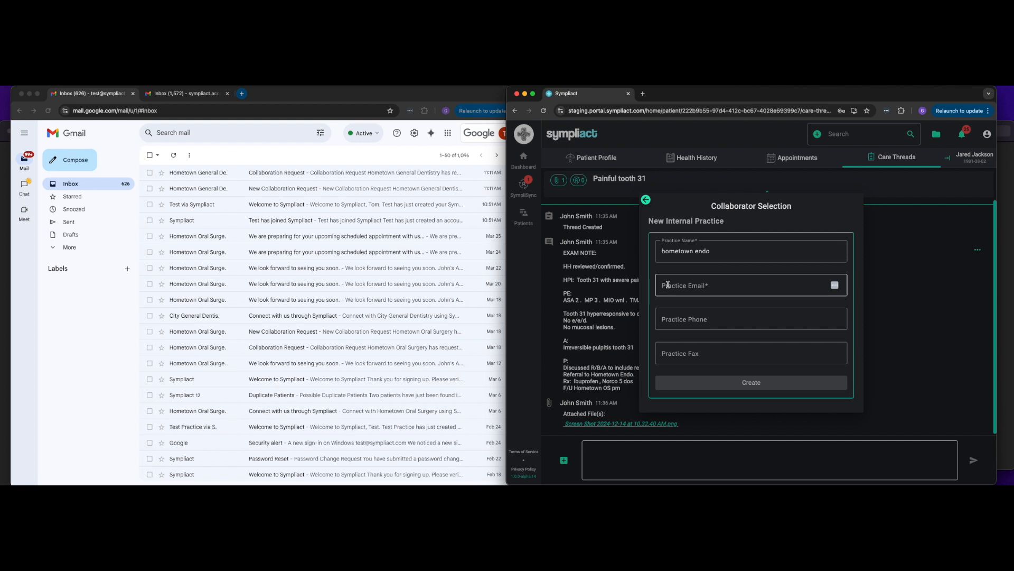
type("test")
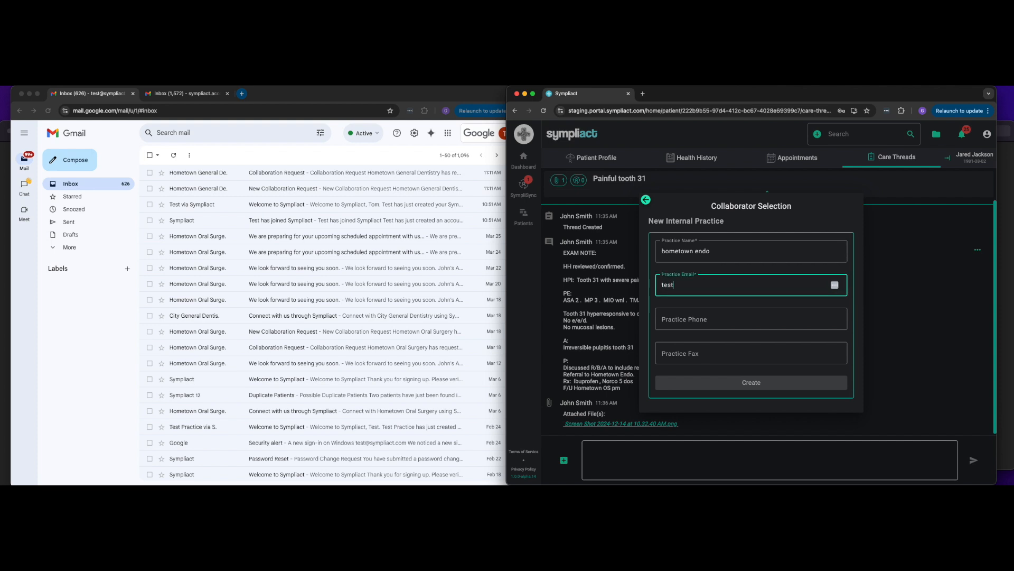
type("+")
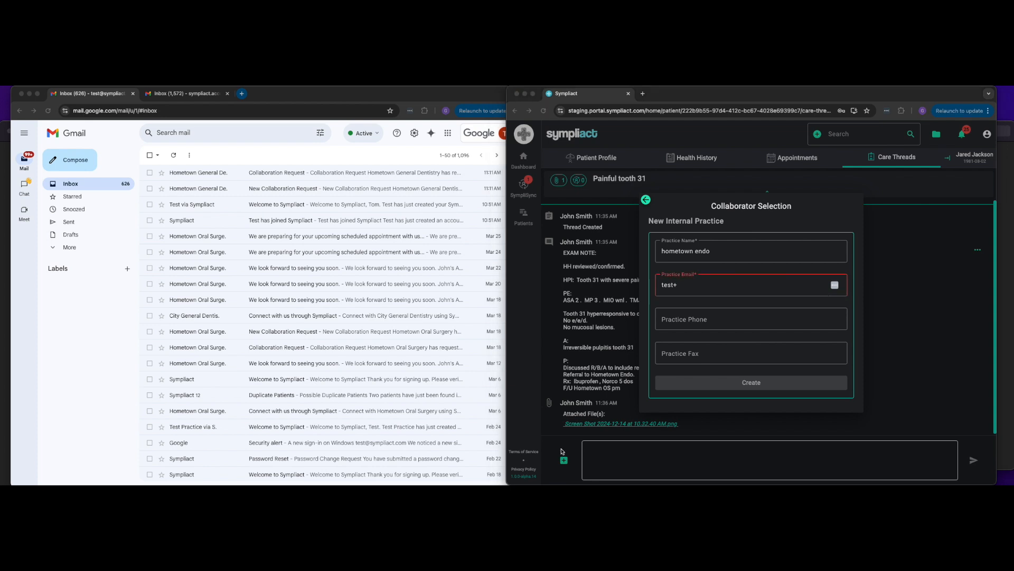
left_click(702, 285)
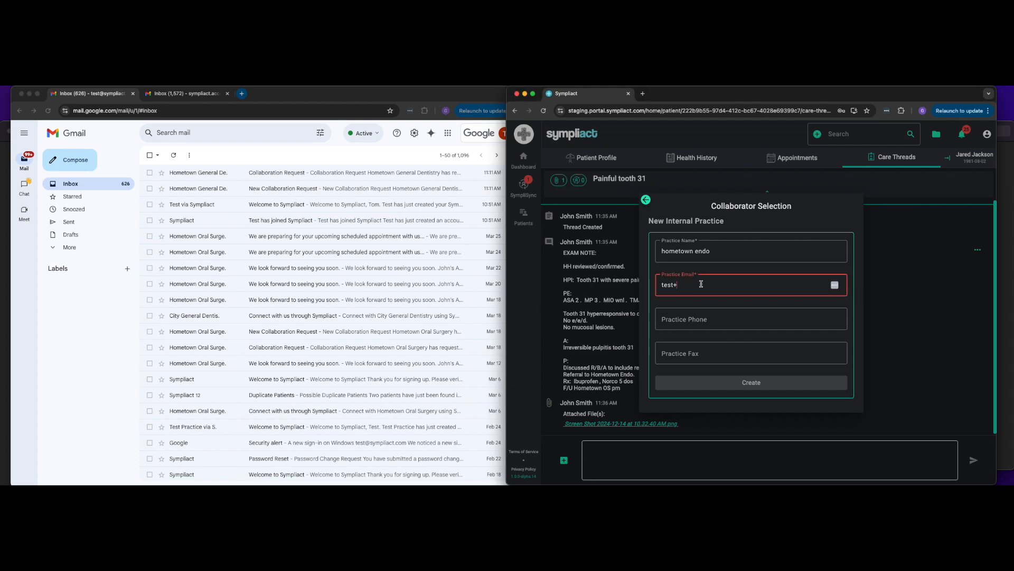
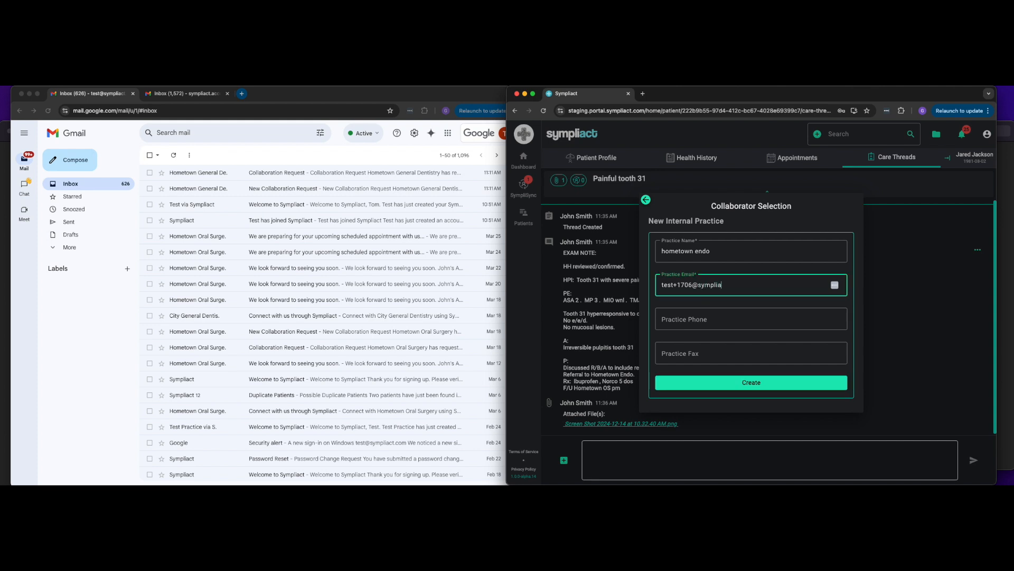
left_click(703, 321)
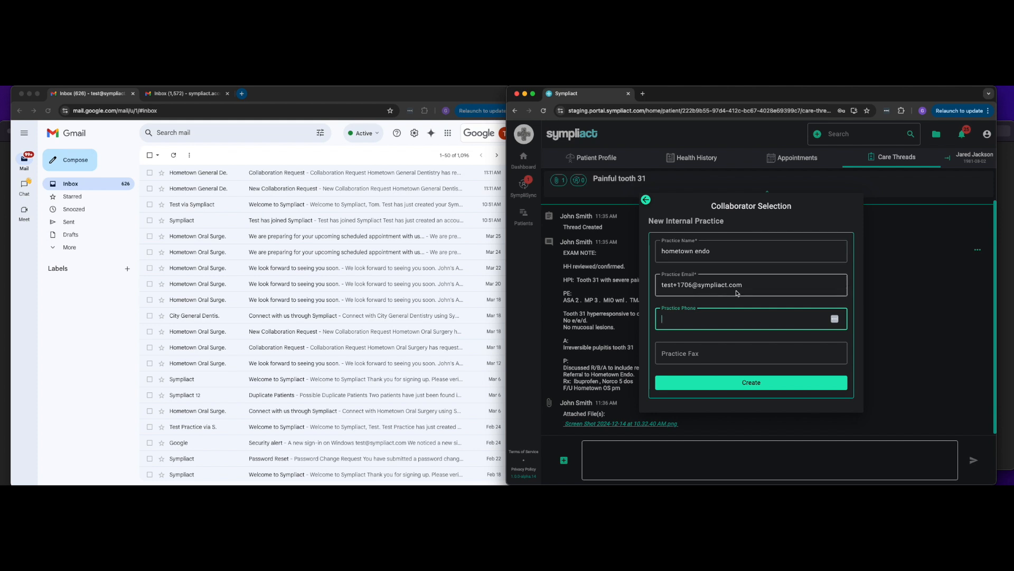
left_click(738, 383)
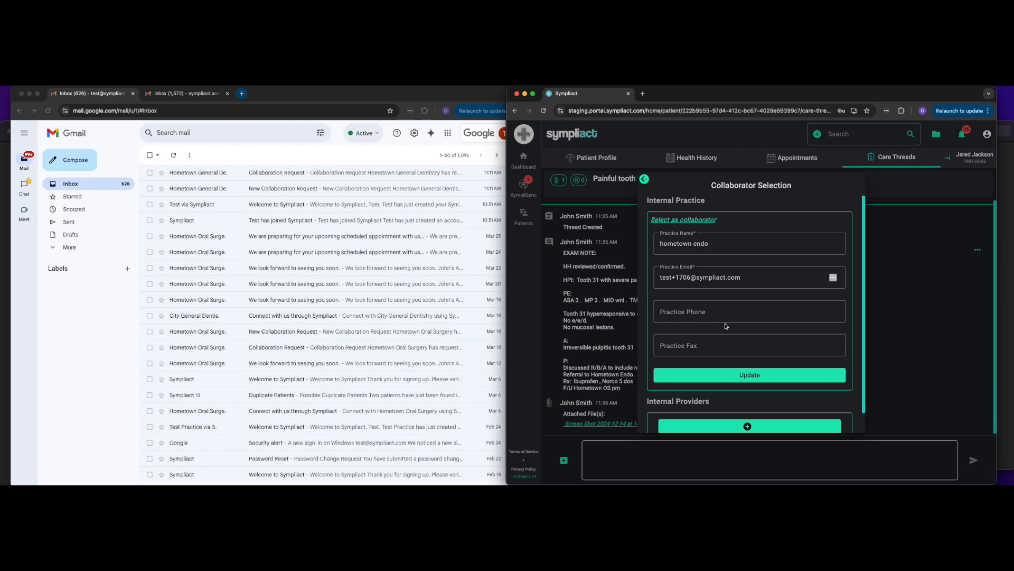
Step: Select the hometown endo practice as the collaborator
scroll(726, 326, "down", 1)
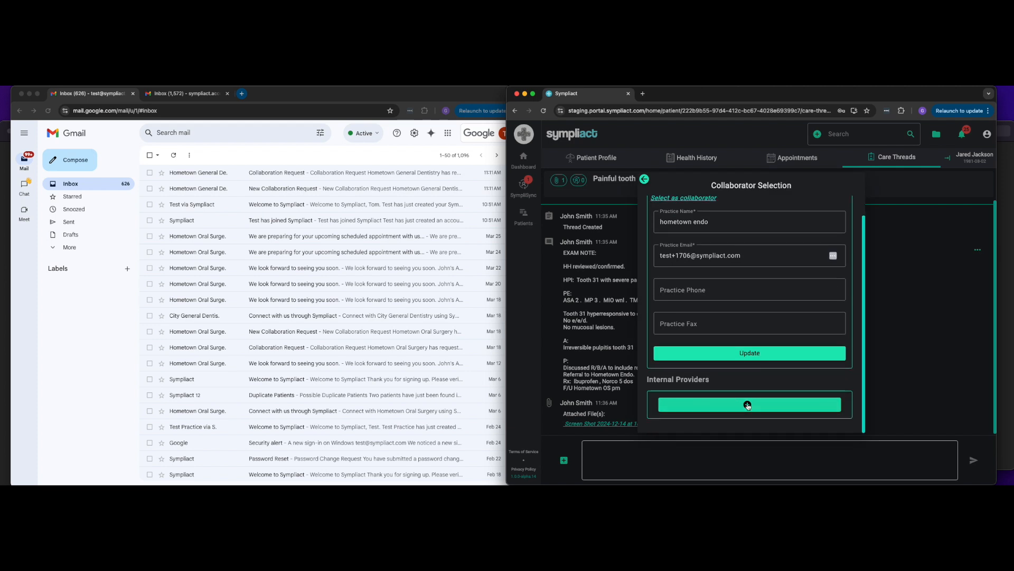
scroll(748, 316, "up", 1)
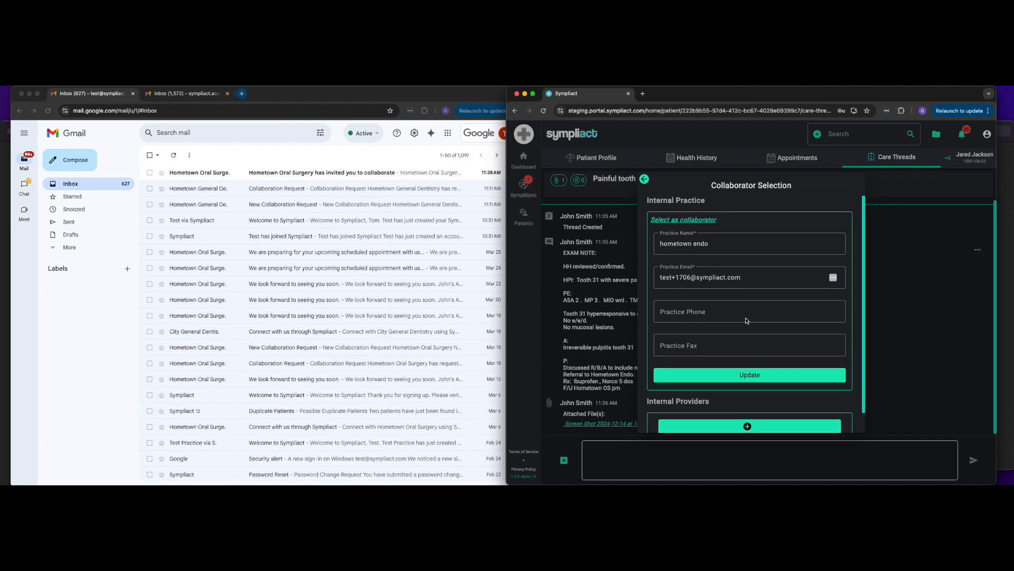
left_click(688, 222)
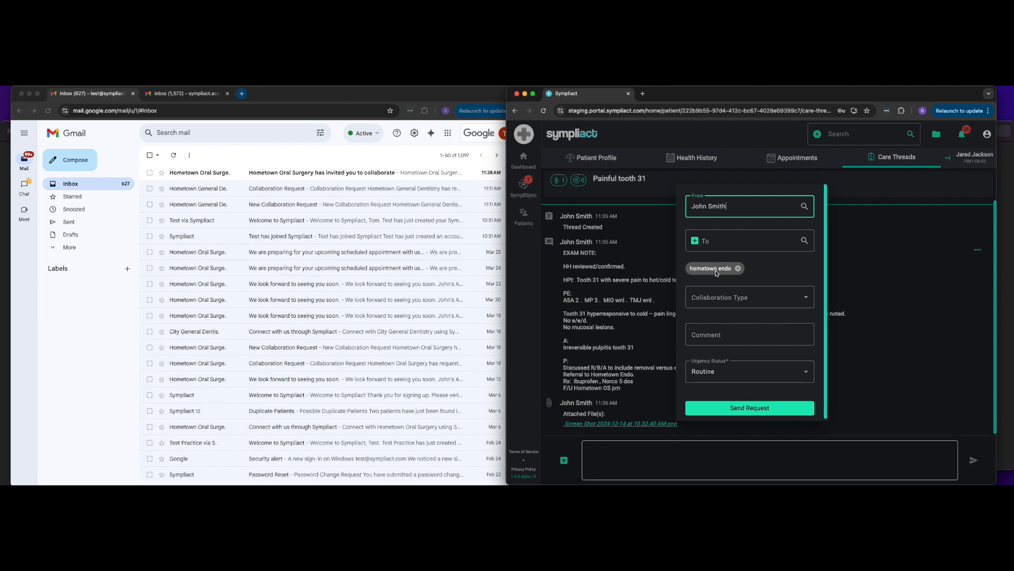
Step: Set the collaboration type to Referral and add the comment "Please evaluate tooth 31"
left_click(740, 299)
left_click(719, 322)
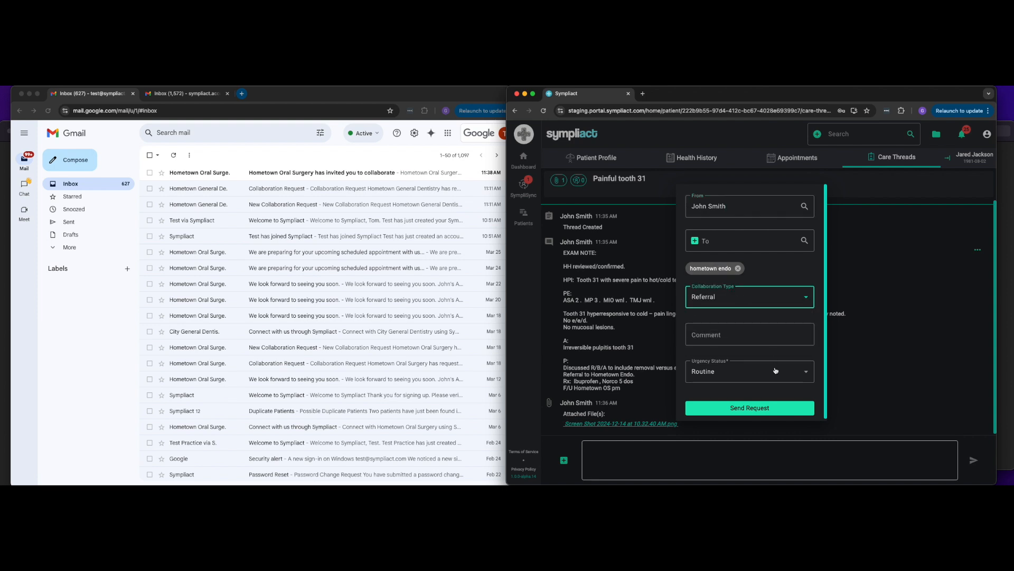
left_click(740, 335)
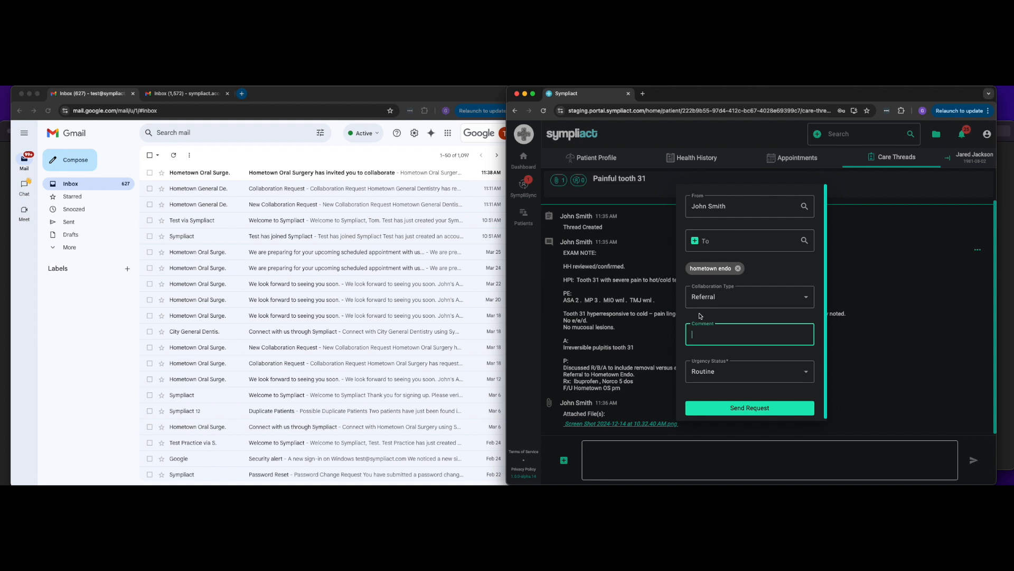
type("lease evaluate tooth 31")
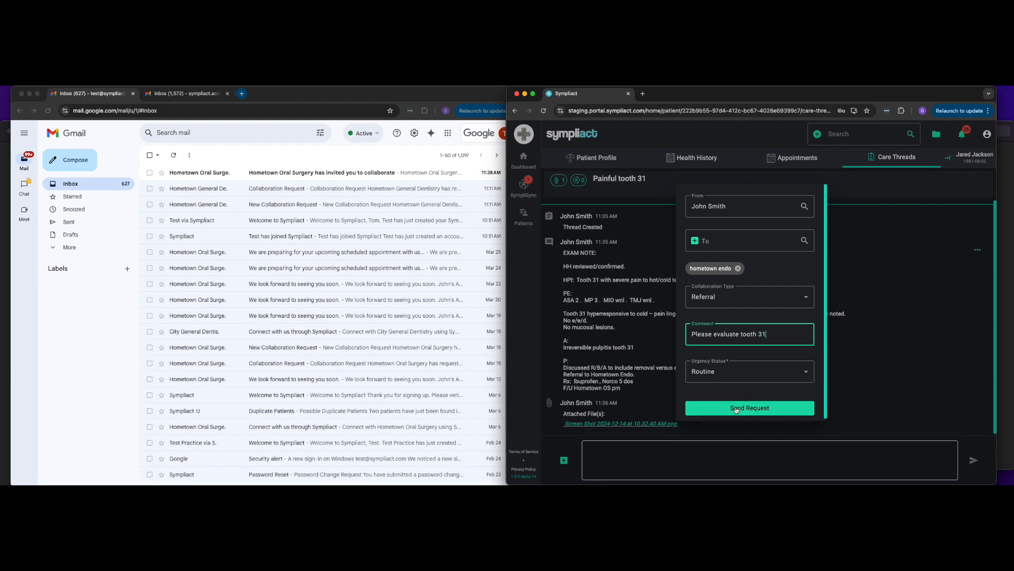
Step: Set the urgency status to Time Sensitive and send the collaboration request
left_click(742, 374)
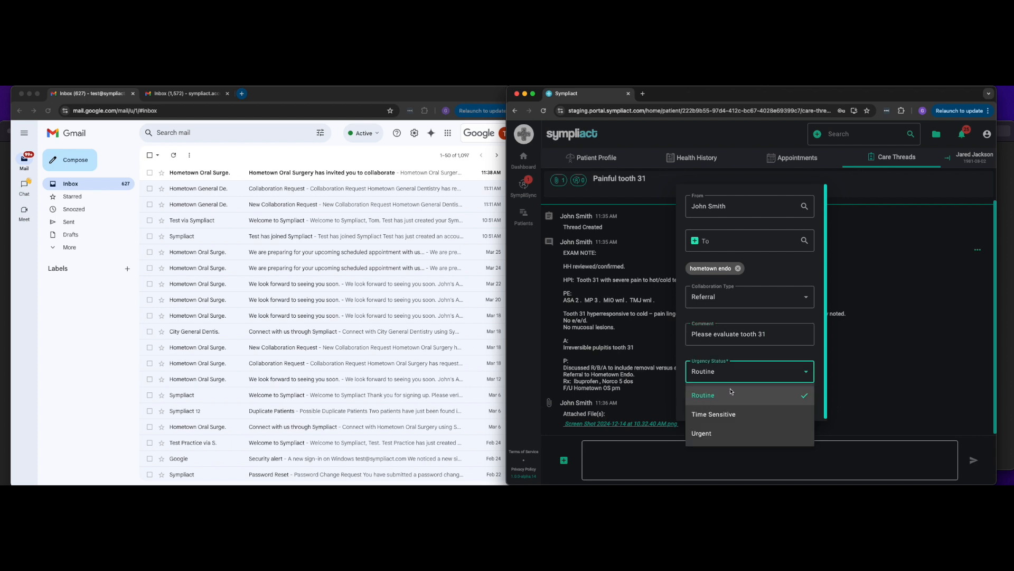
left_click(730, 416)
left_click(765, 410)
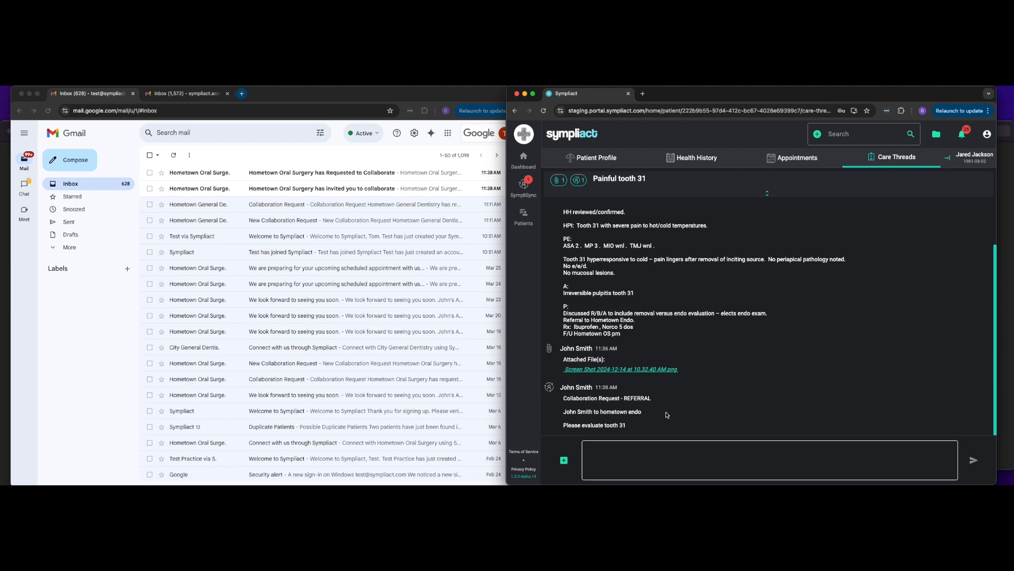
Step: Expand the thread details to review its collaborations, then collapse them again
left_click(694, 199)
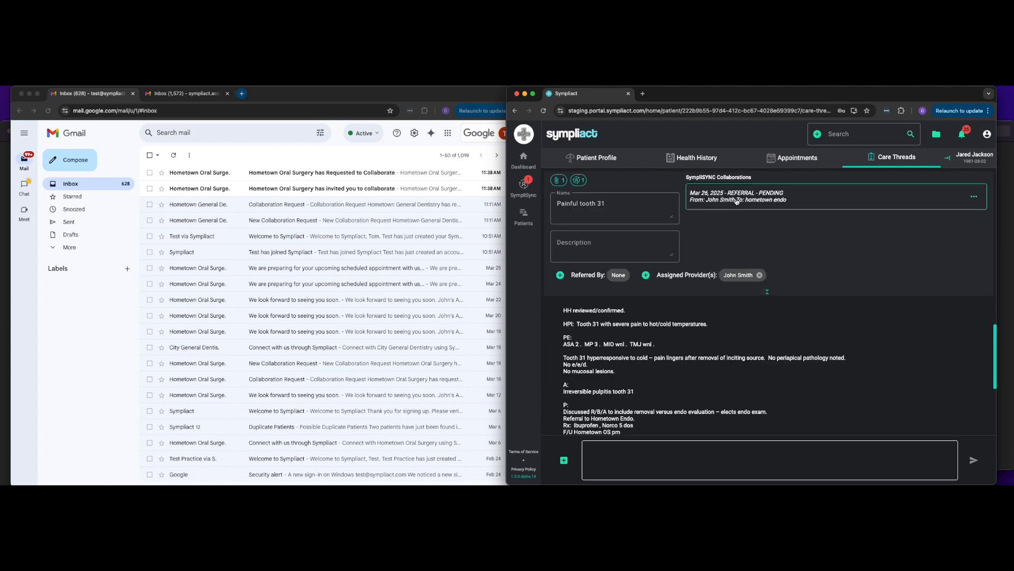
left_click(764, 295)
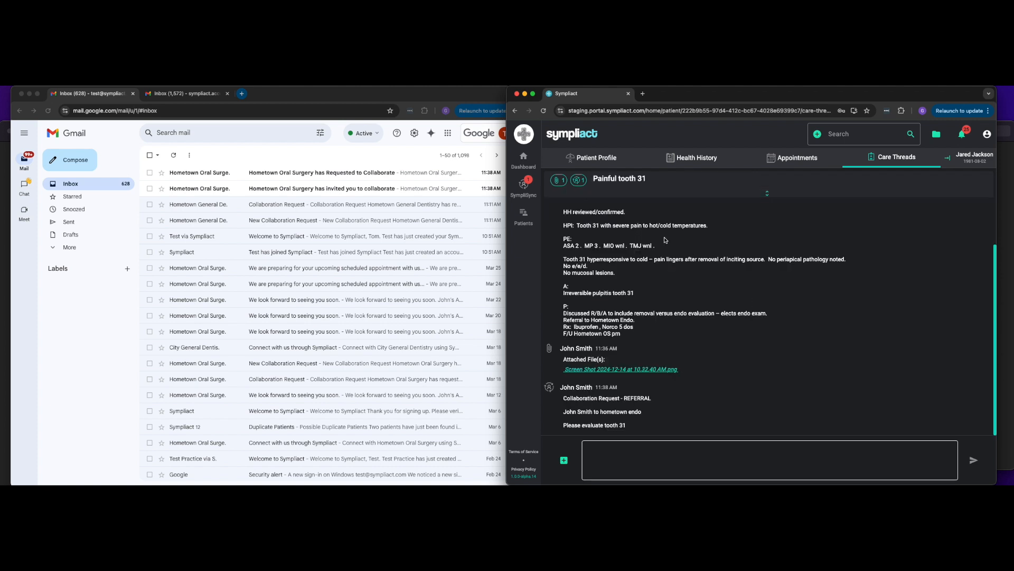
Step: Open SympliSync's outgoing requests and open the tooth 31 referral from the list
left_click(527, 195)
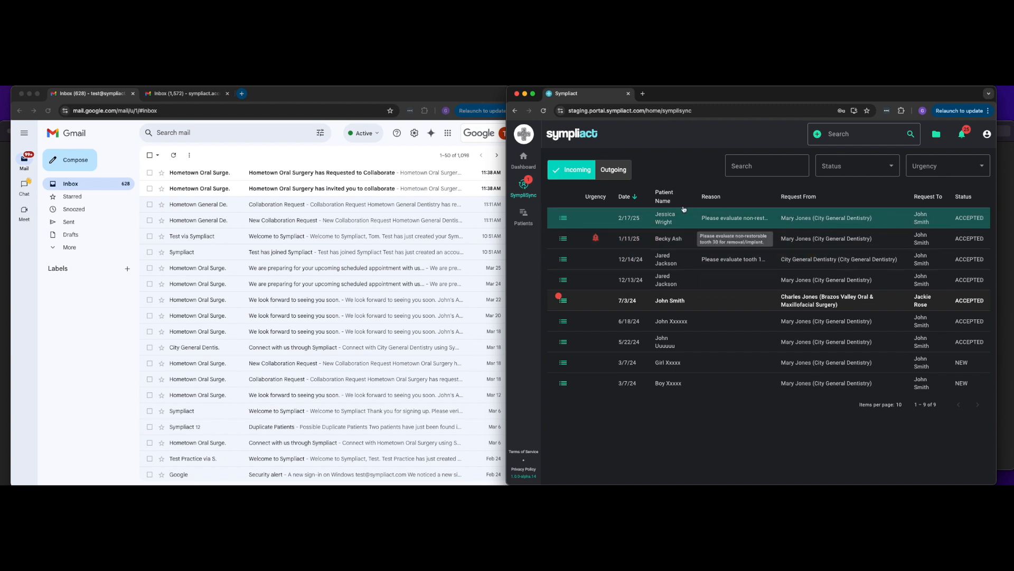
left_click(611, 170)
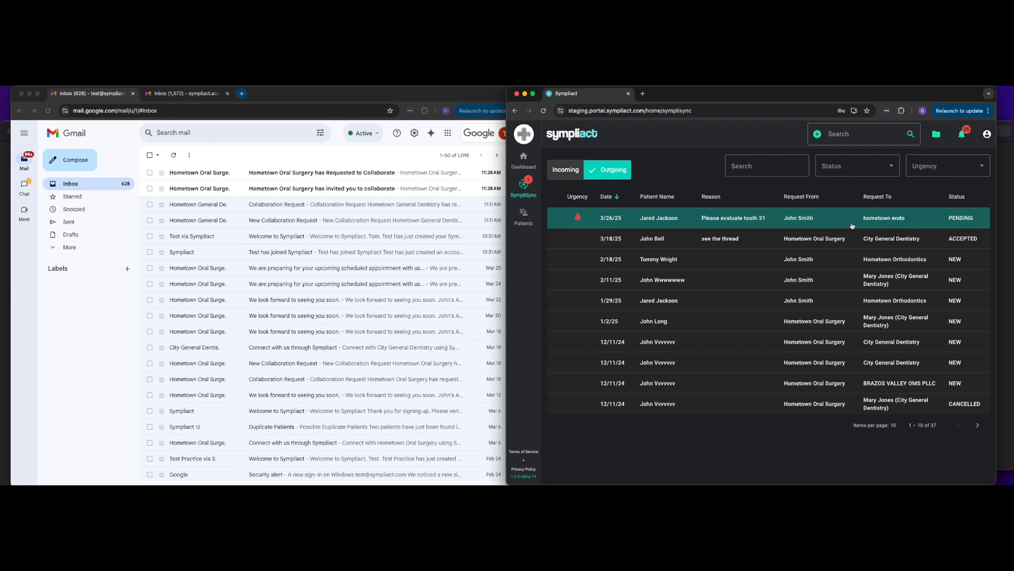
left_click(822, 221)
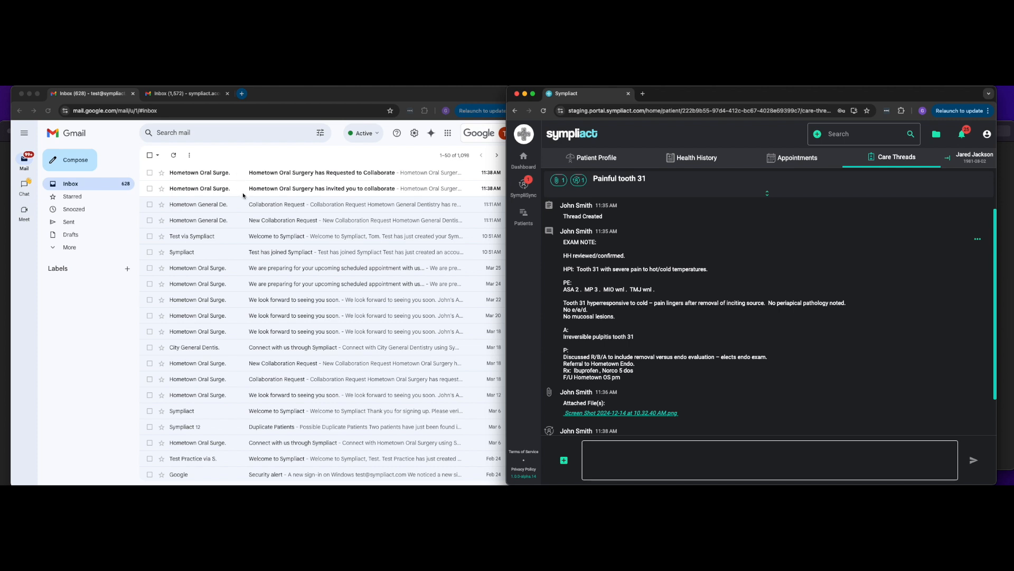
Step: Switch to Gmail to open the collaboration invitation email and refresh the other inbox
left_click(263, 193)
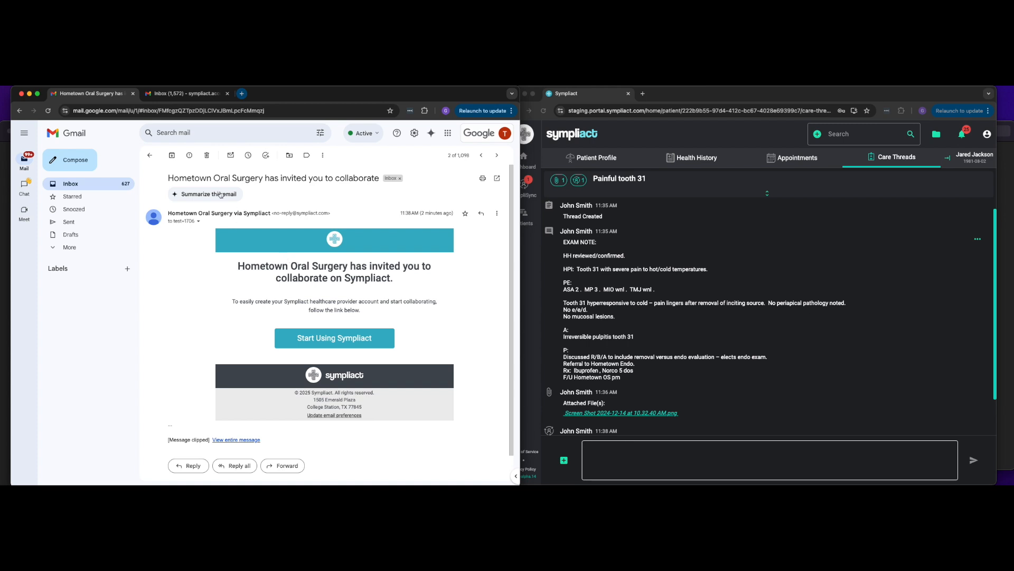
left_click(177, 95)
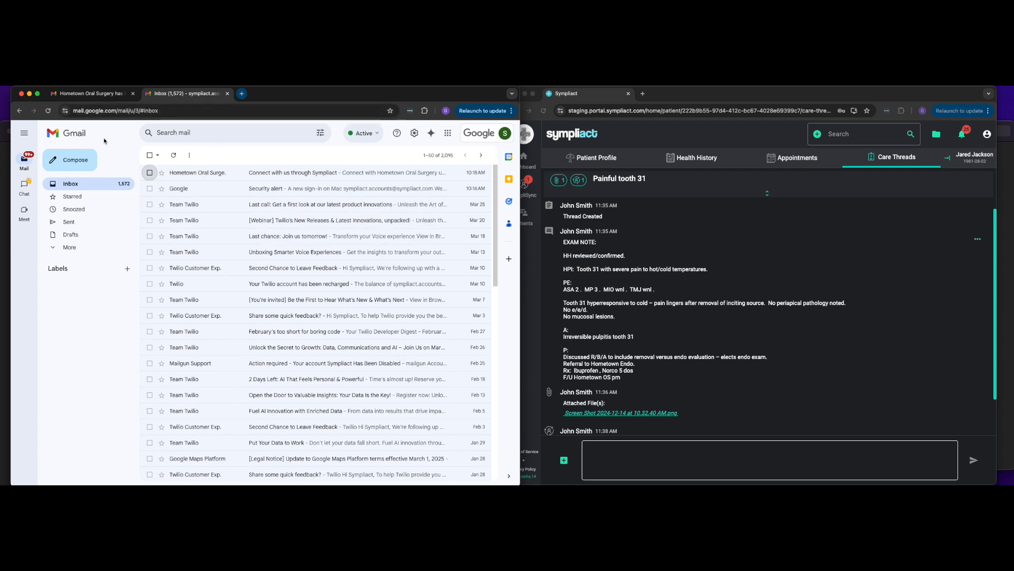
left_click(172, 156)
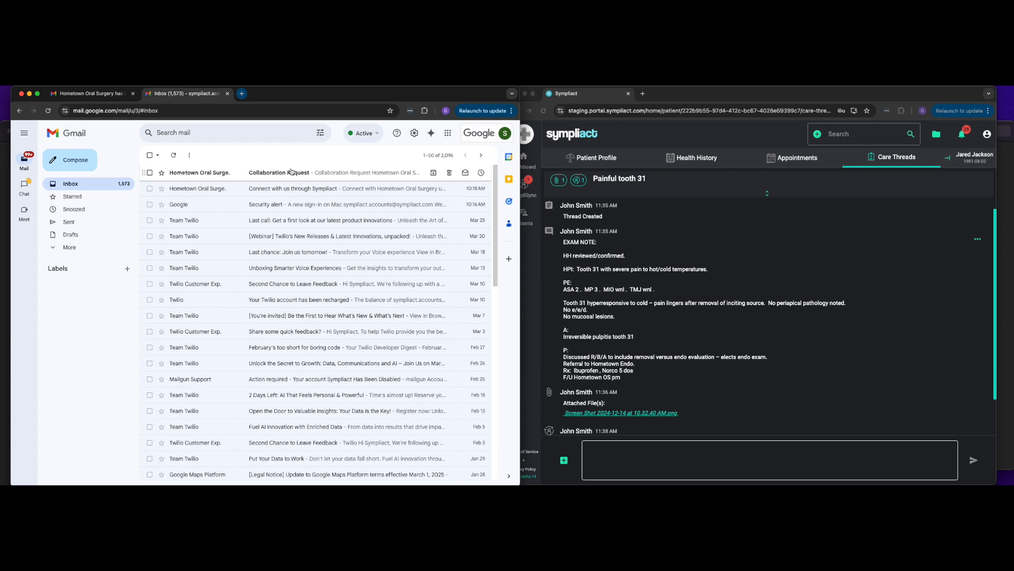
Step: Open the collaboration request email and compare it with the text-message notification image
left_click(318, 177)
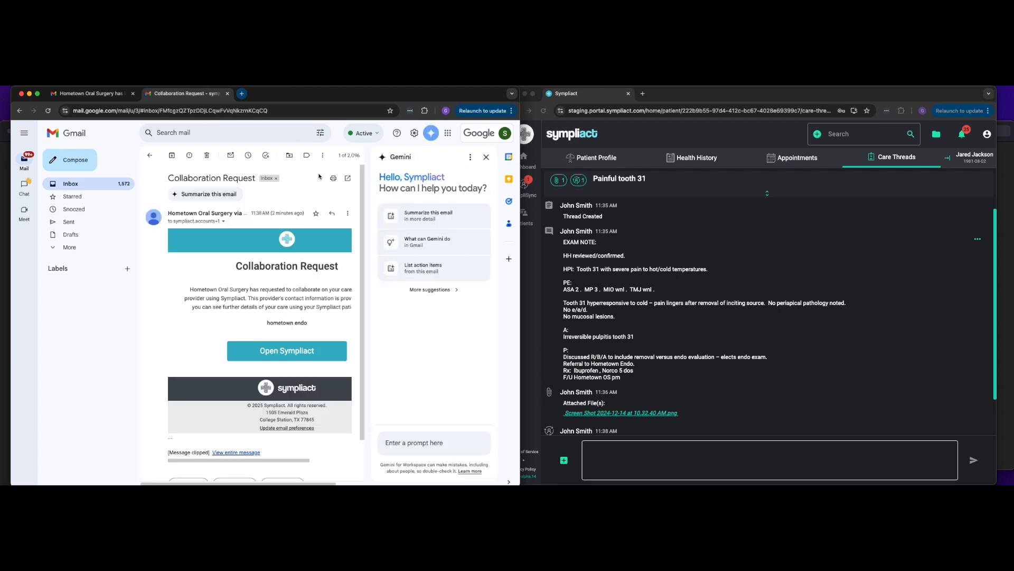
left_click(485, 157)
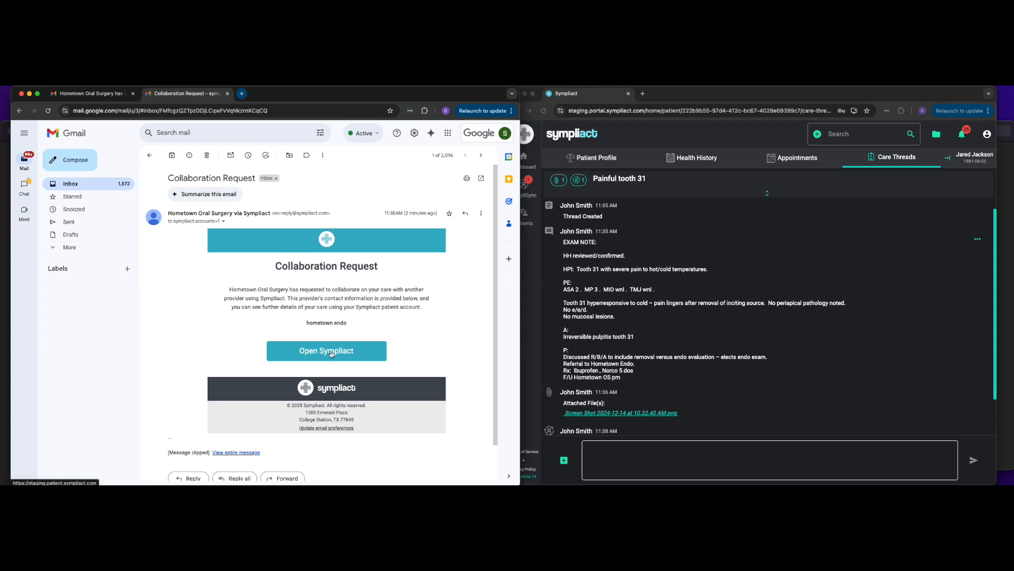
left_click(5, 138)
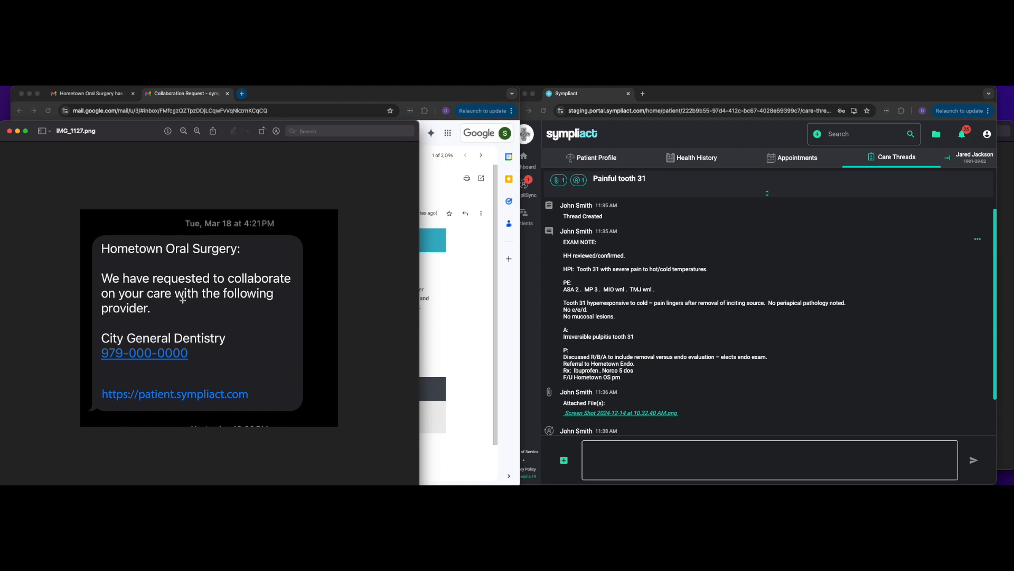
left_click(452, 261)
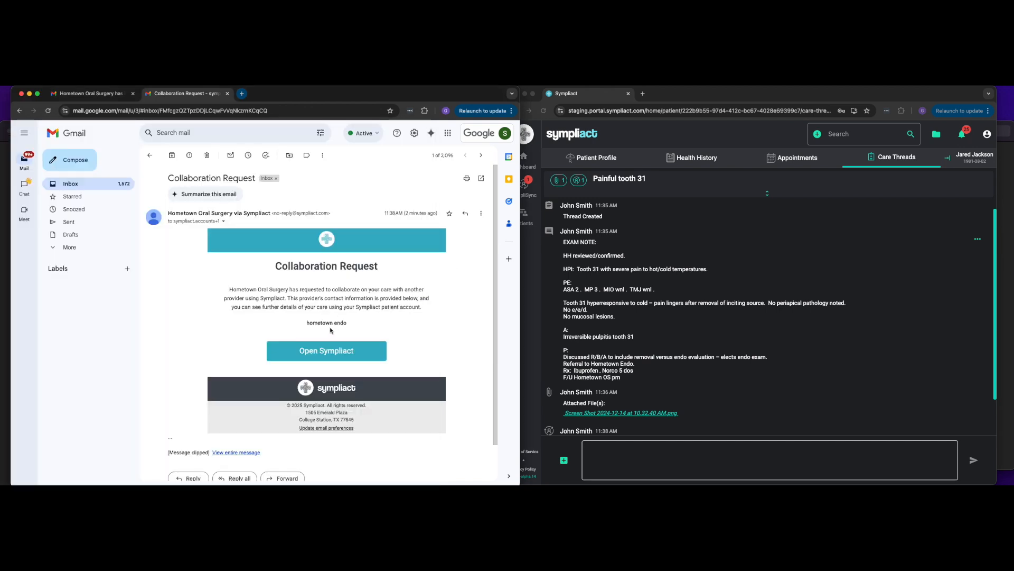
left_click(5, 143)
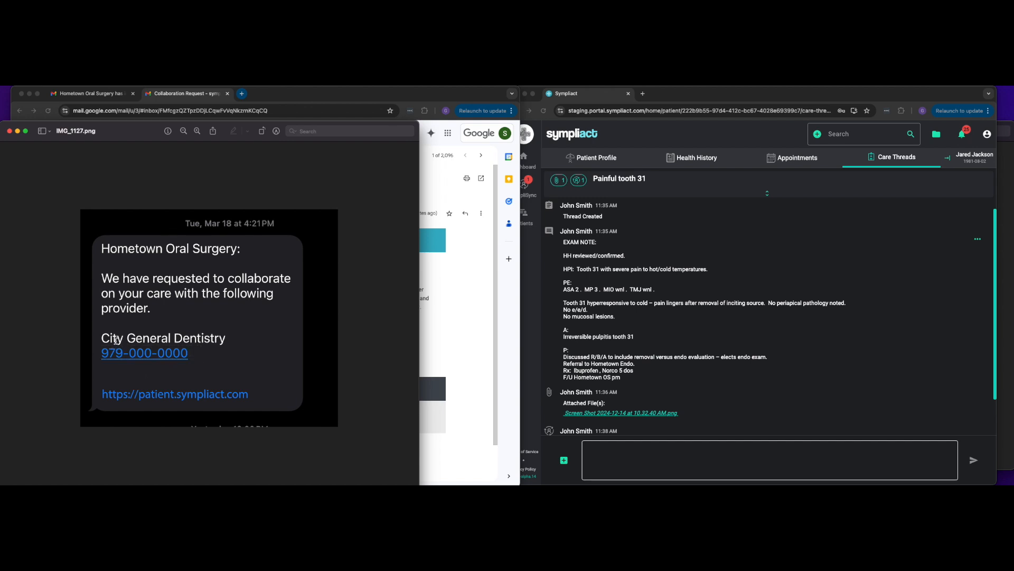
mouse_move(109, 357)
left_click(314, 96)
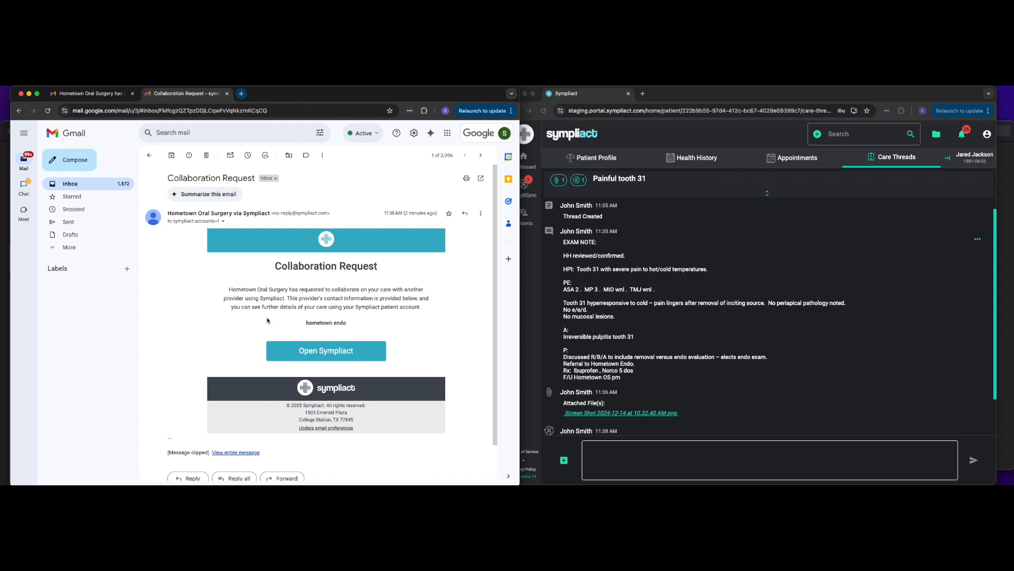
Step: Open the collaboration invitation in the other inbox and start creating a new Sympliact provider account
left_click(99, 93)
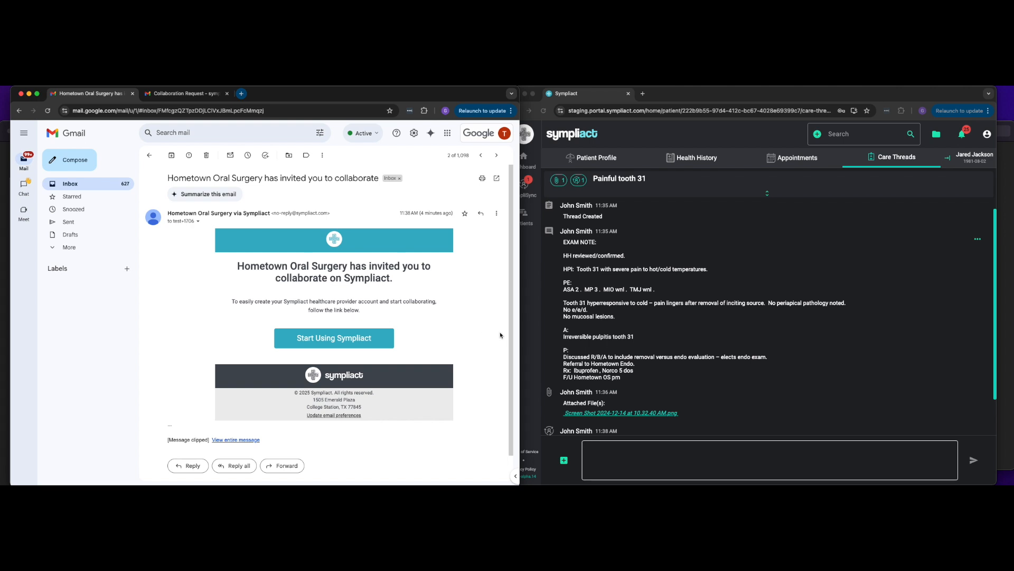
left_click(342, 338)
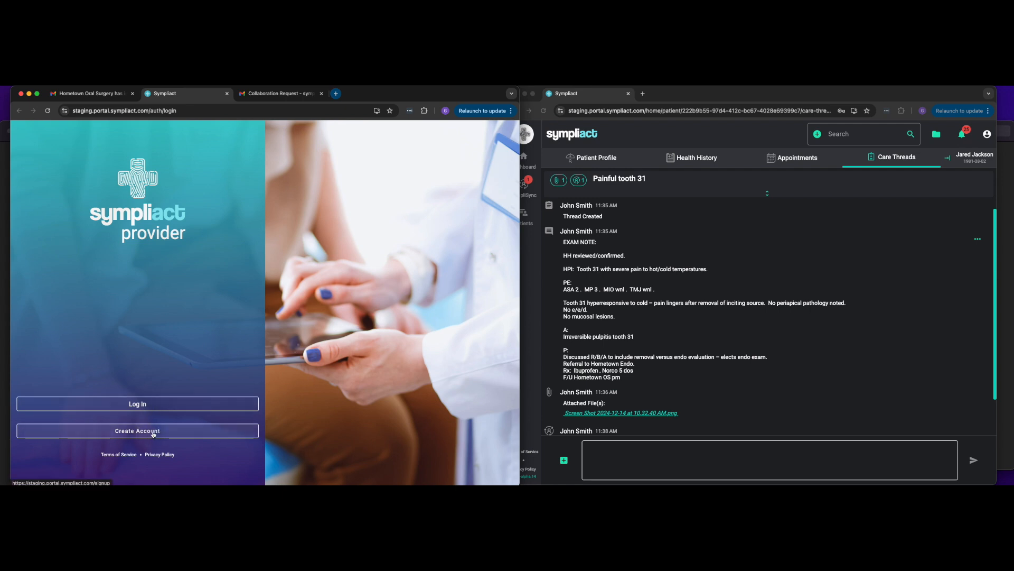
left_click(154, 436)
Step: Enter Hometown Endo as the practice name
left_click(113, 311)
type("Hometown Endo")
key("Tab")
Step: Name the primary location Hometown Location
key("Tab")
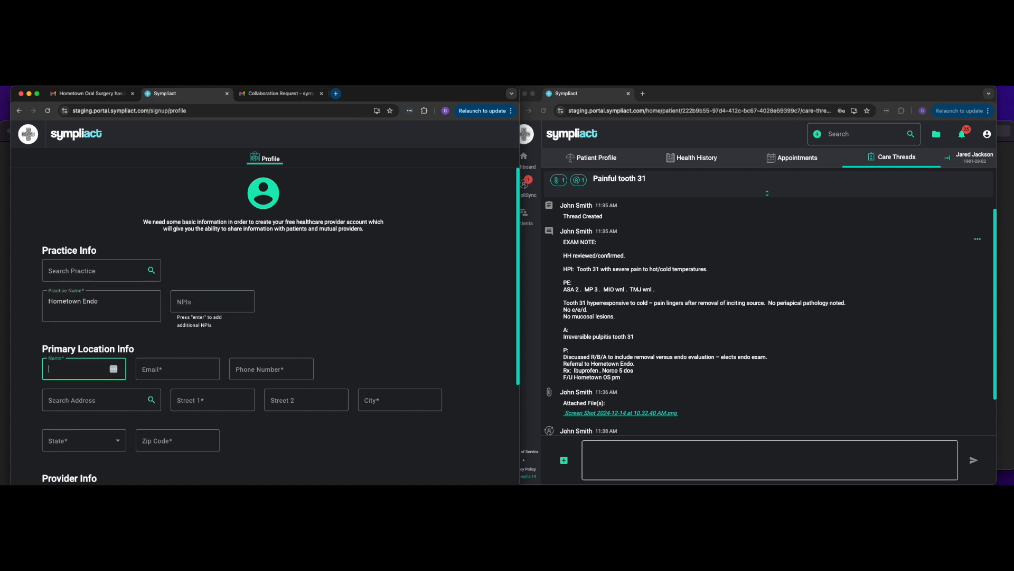
type("Hometown Locatio")
key("BackSpace")
key("BackSpace")
key("BackSpace")
key("BackSpace")
key("BackSpace")
type("cation")
key("Tab")
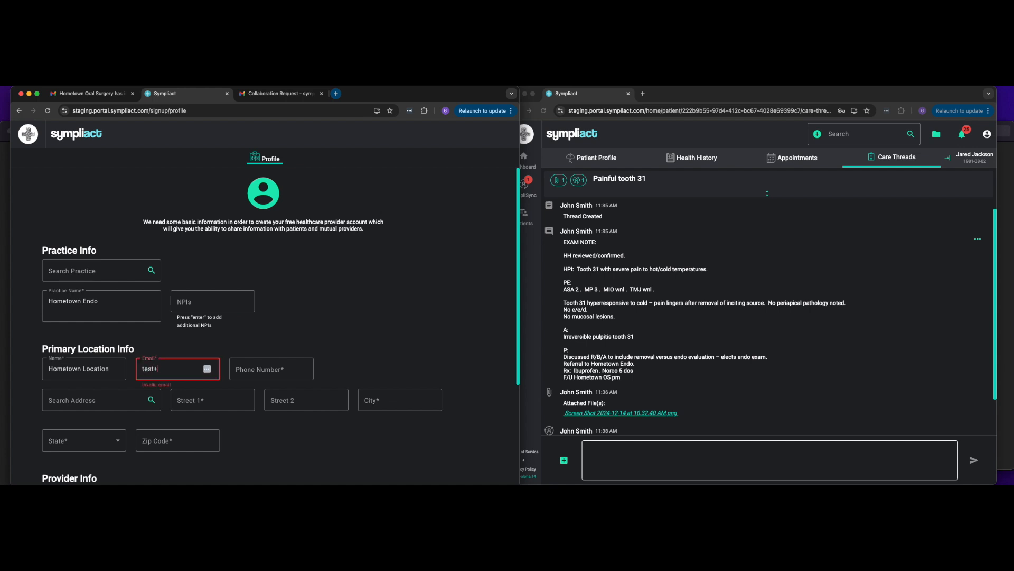
Step: Enter the location's e-mail address and phone number
key("Tab")
type("979) 000-0000")
key("Tab")
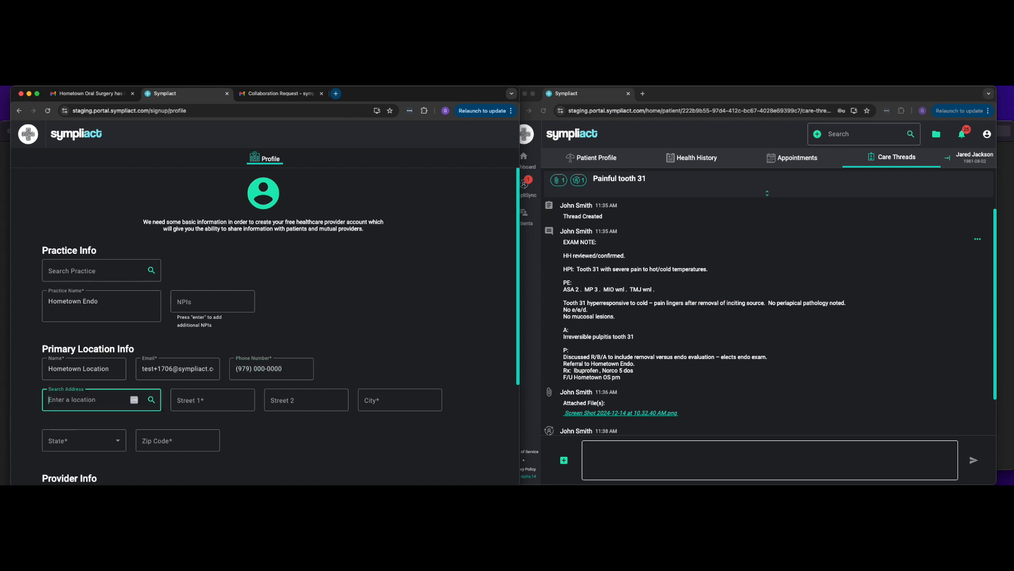
Step: Search for the location's street address and pick the Emerald Plaza suggestion to fill the address fields
type("1505")
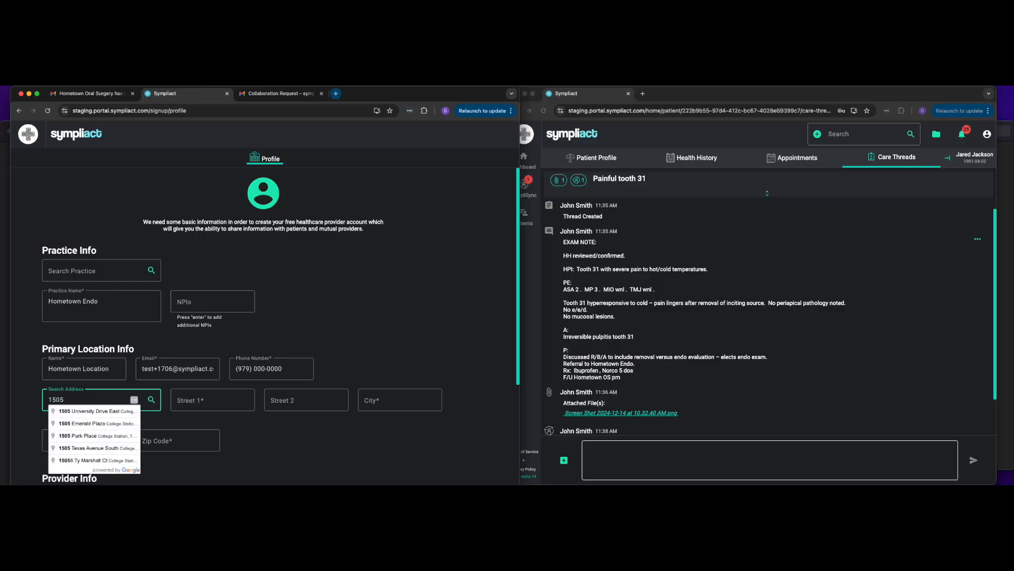
left_click(93, 423)
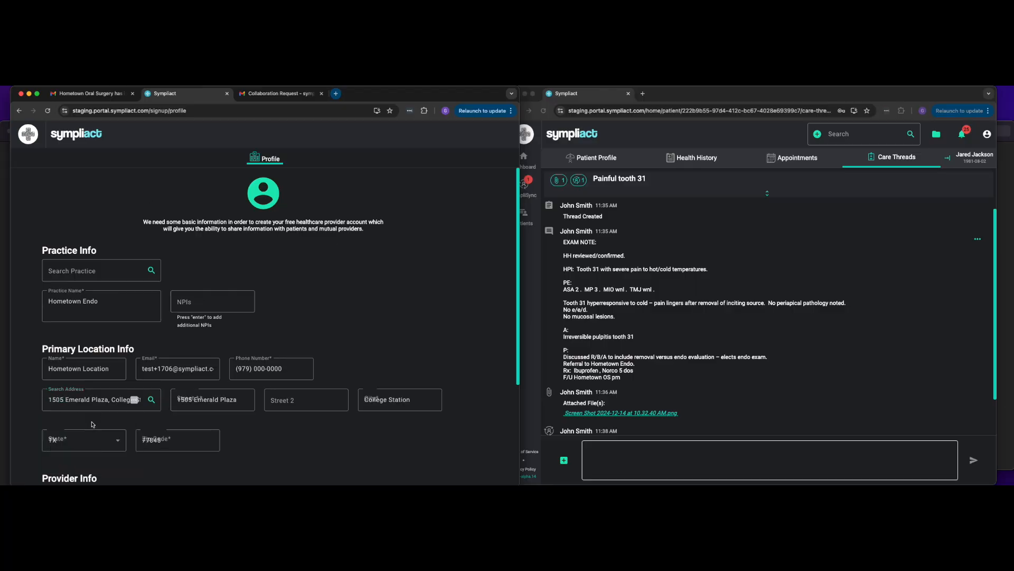
scroll(270, 452, "down", 5)
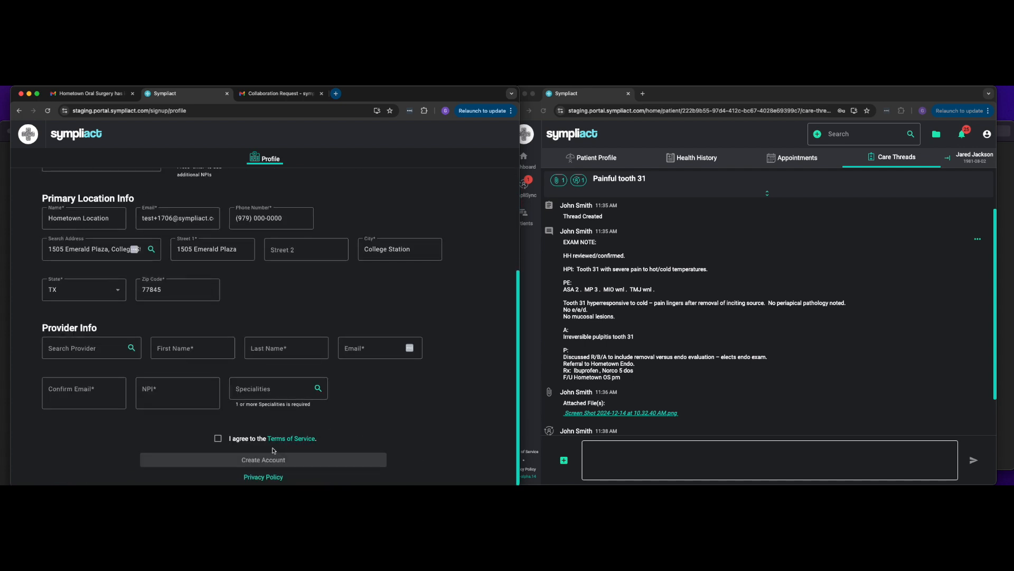
Step: Enter the provider's first and last name
left_click(162, 345)
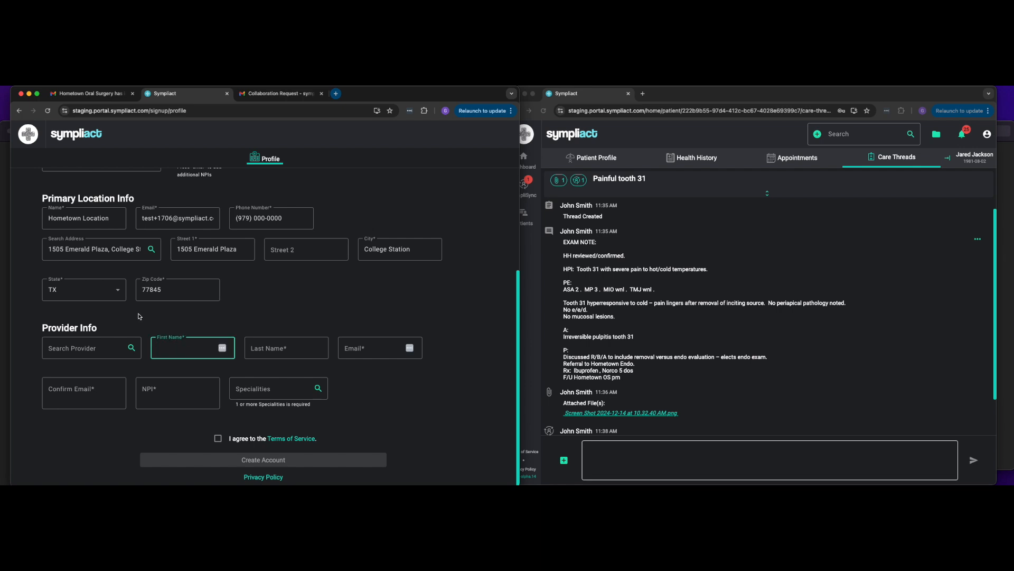
key("Tab")
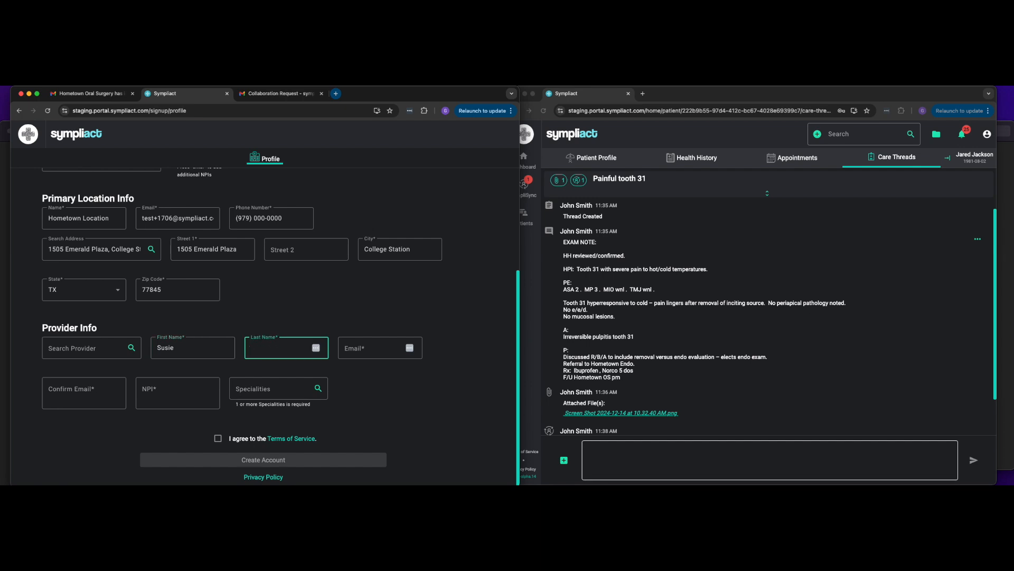
key("Tab")
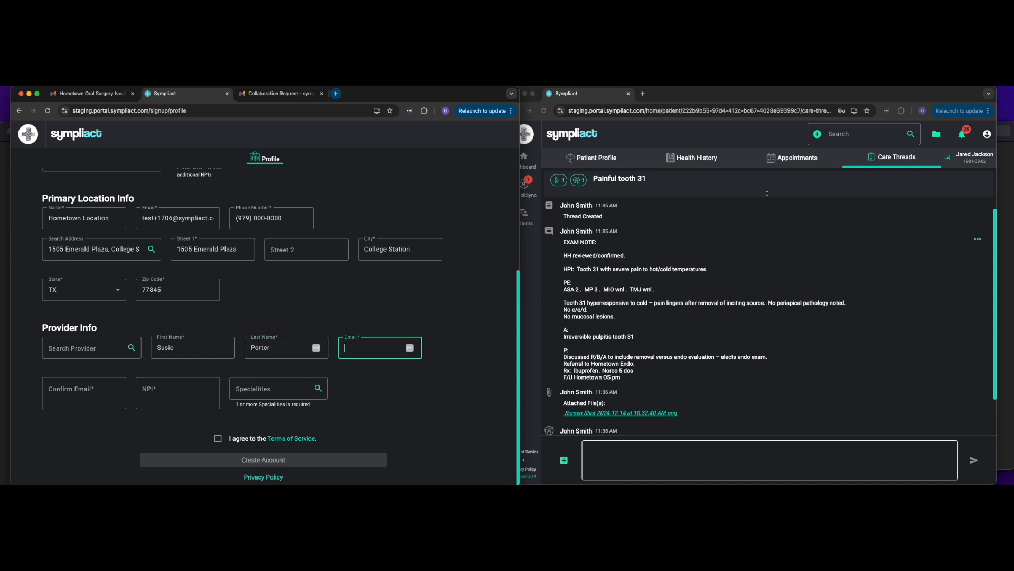
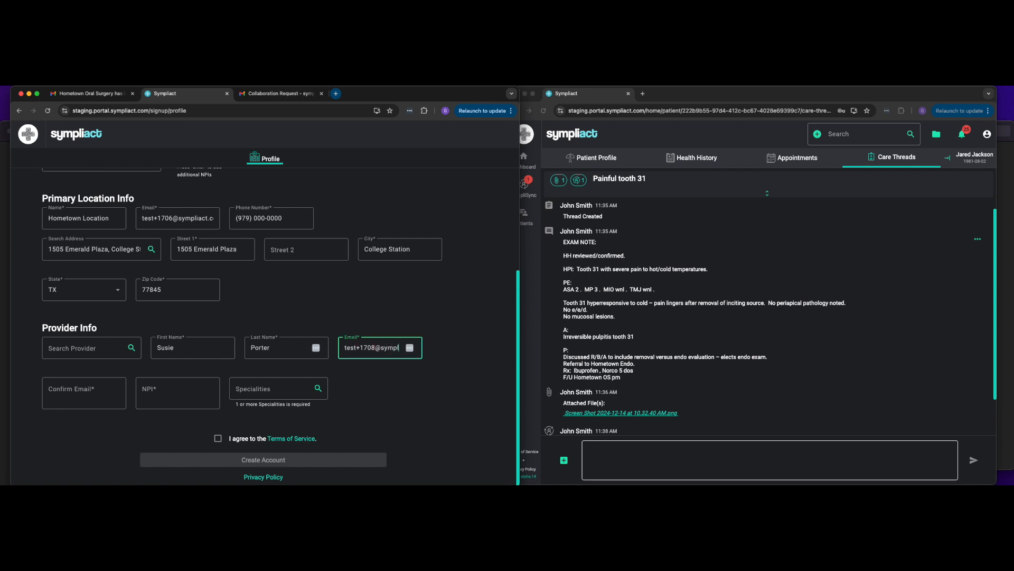
Step: Enter the provider's e-mail address and confirm it
key("Tab")
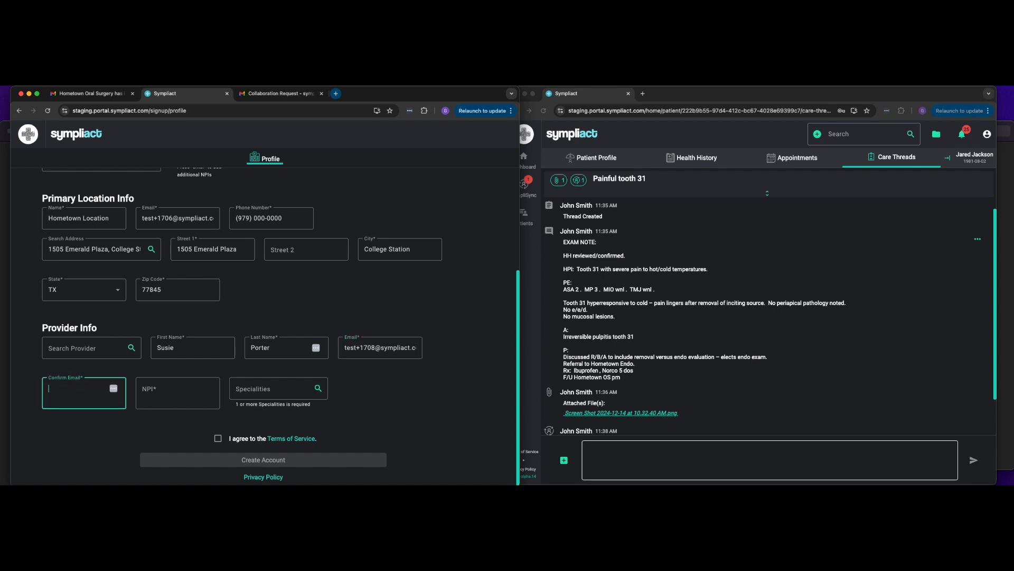
key("Tab")
Step: Enter the provider's NPI and add Endodontics as the specialty
type("0123456789")
key("Tab")
type("endod")
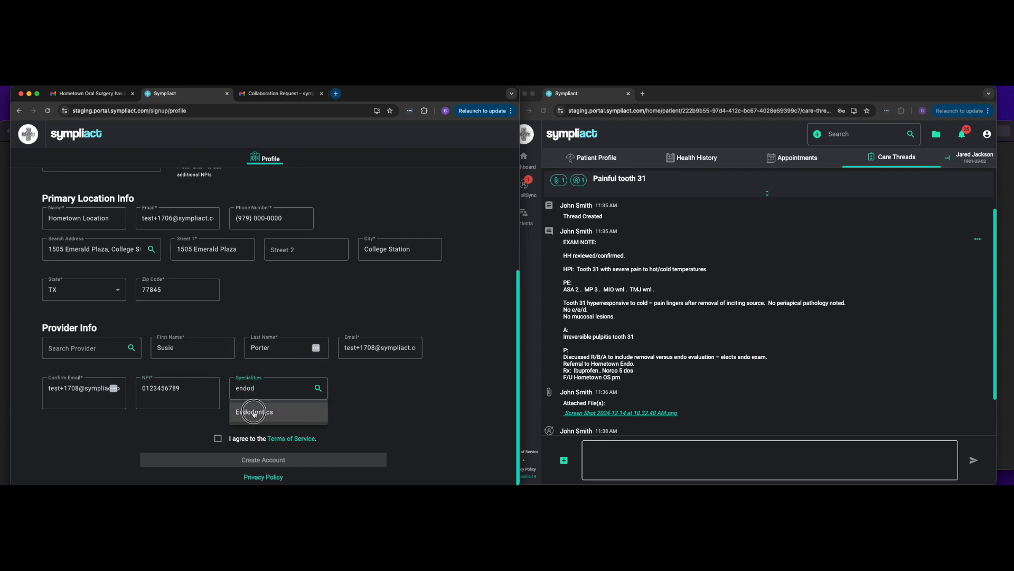
left_click(251, 412)
scroll(241, 455, "down", 1)
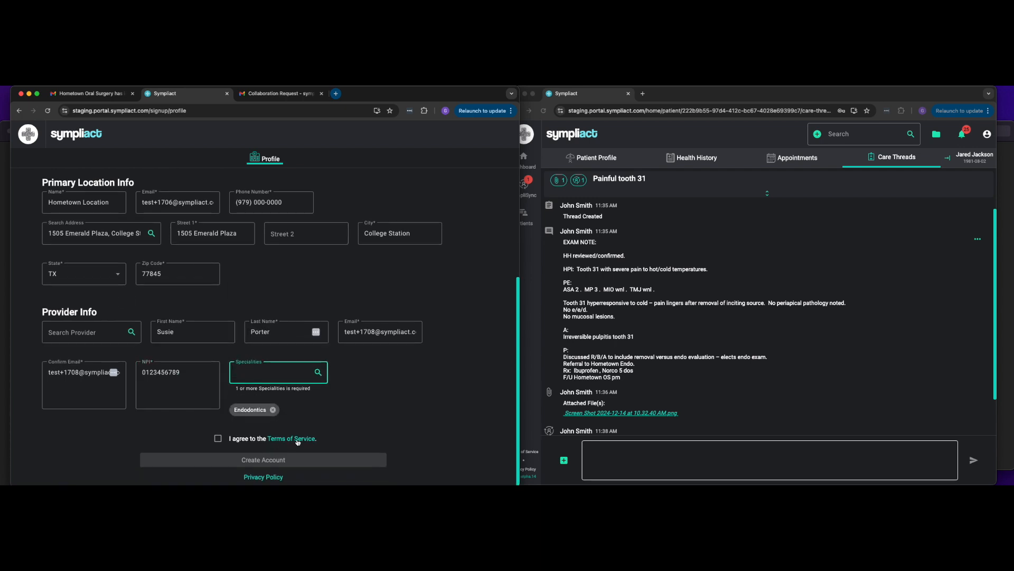
Step: Agree to the Terms of Service and create the account
left_click(218, 439)
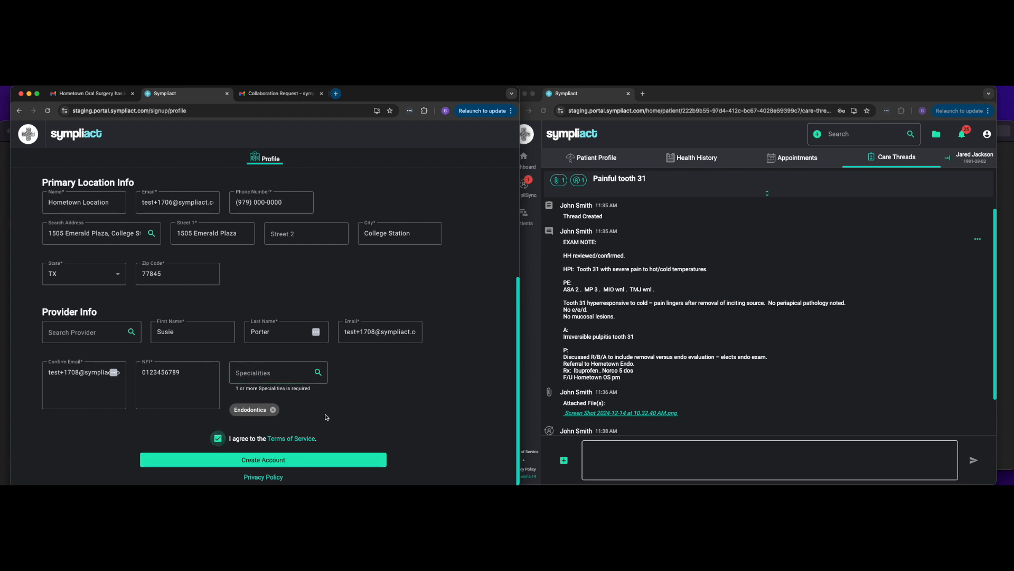
left_click(305, 459)
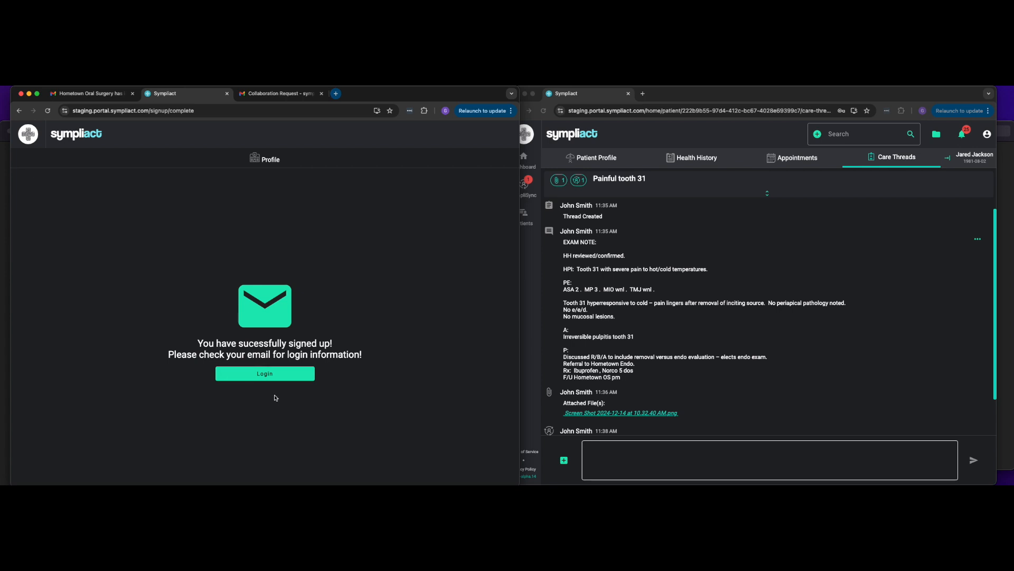
Step: Return to the inbox and open the Welcome to Sympliact email
left_click(110, 97)
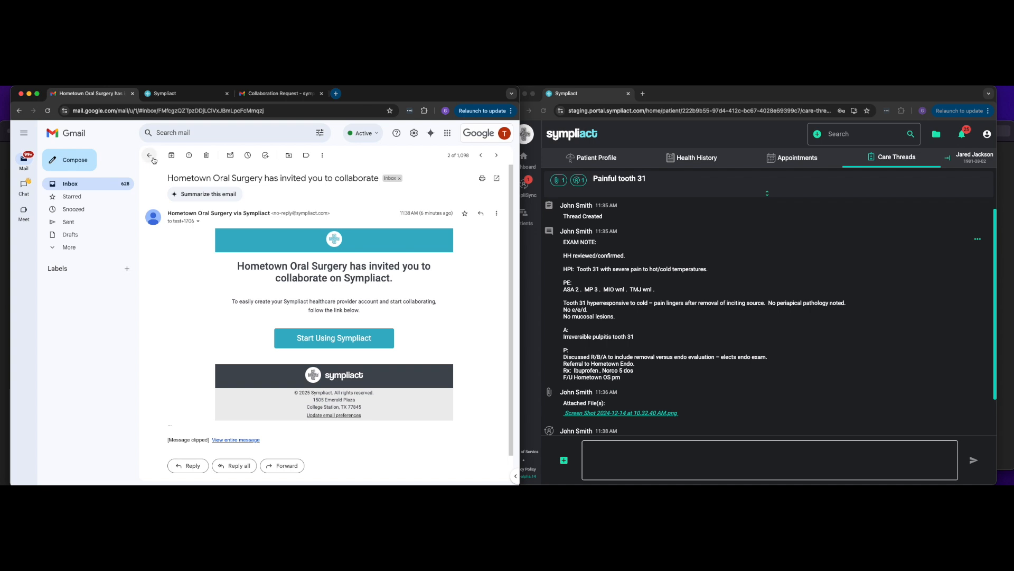
left_click(75, 186)
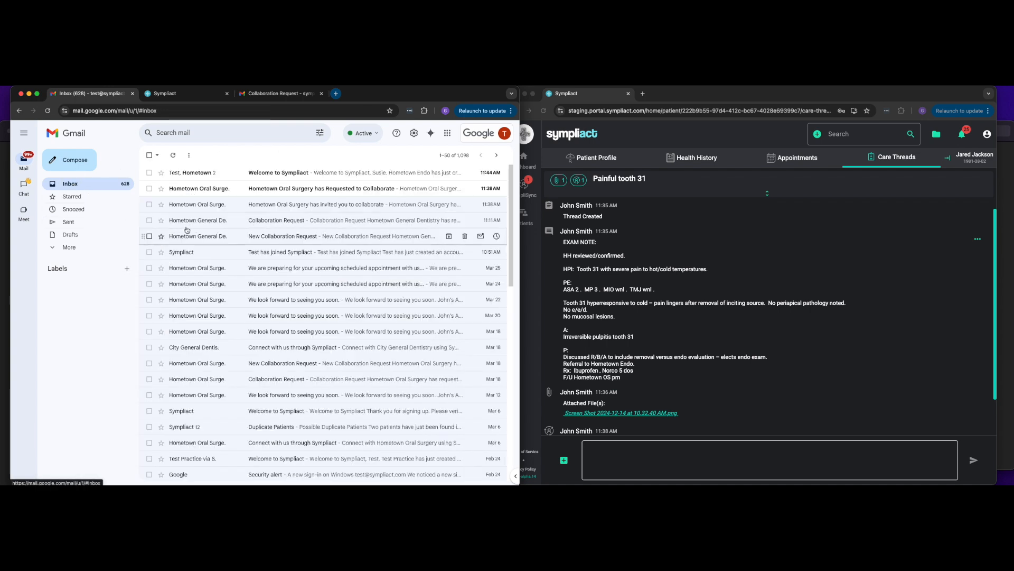
left_click(283, 173)
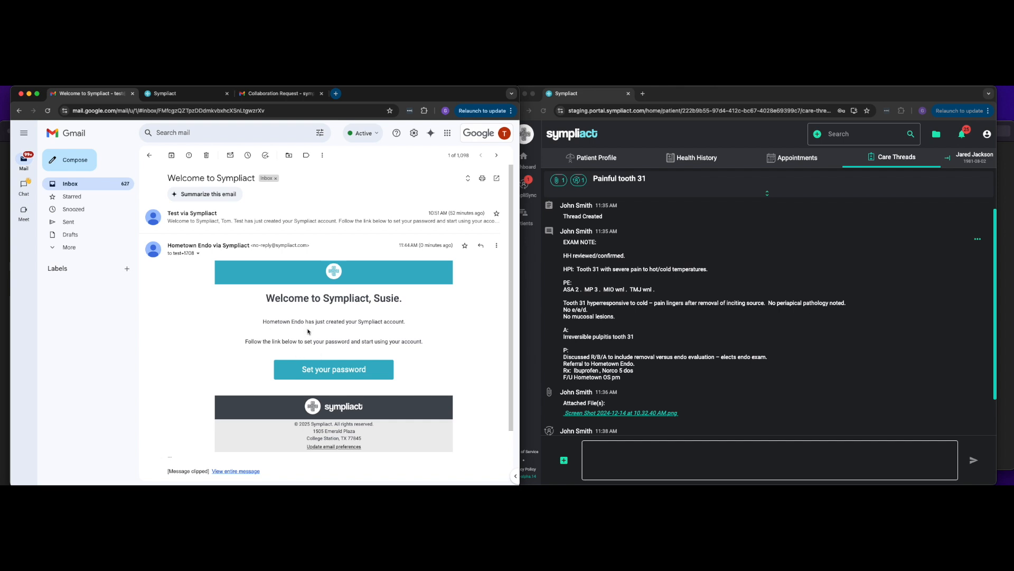
Step: Follow the email's link to set the new account password and confirm it
left_click(324, 373)
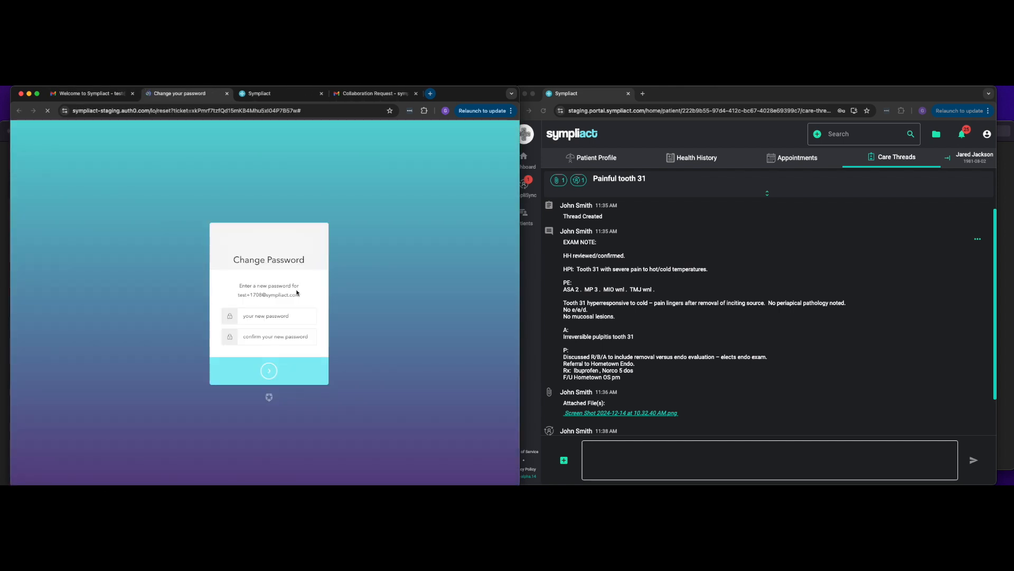
left_click(261, 316)
type("•••••••••••")
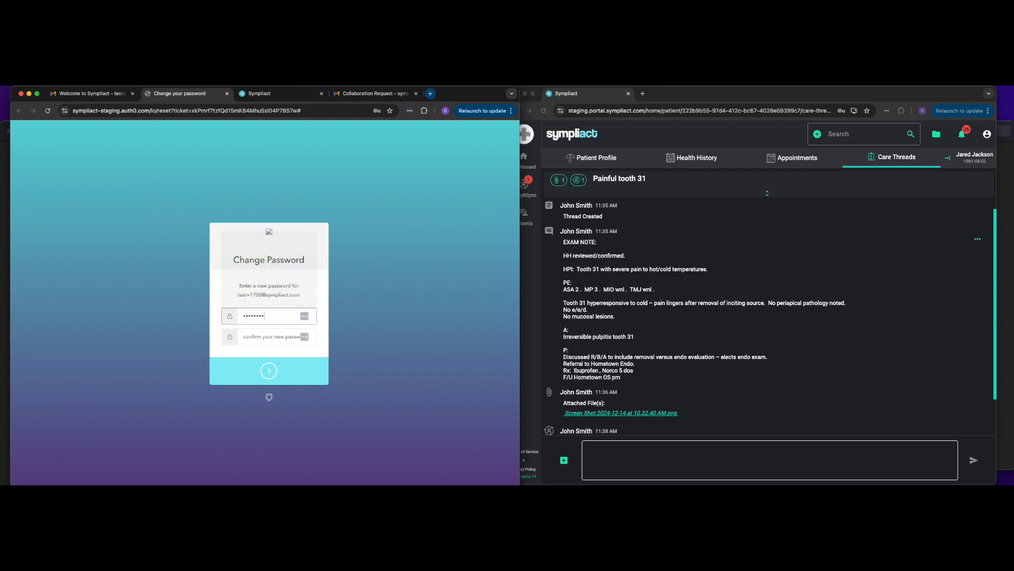
key("Tab")
type("•••••••••••")
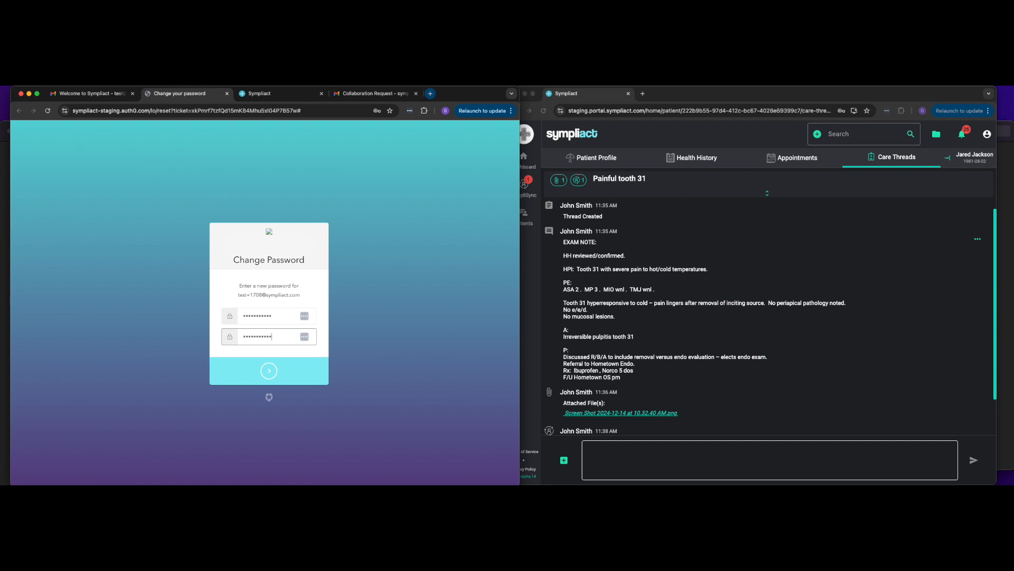
left_click(265, 374)
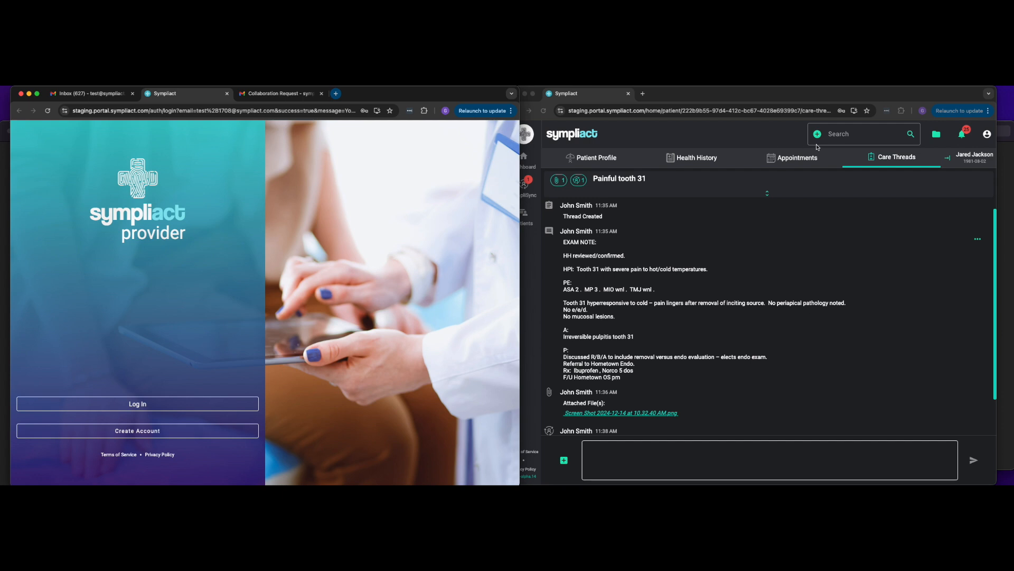
Step: Open the notifications panel in the referring practice's Sympliact window
left_click(844, 97)
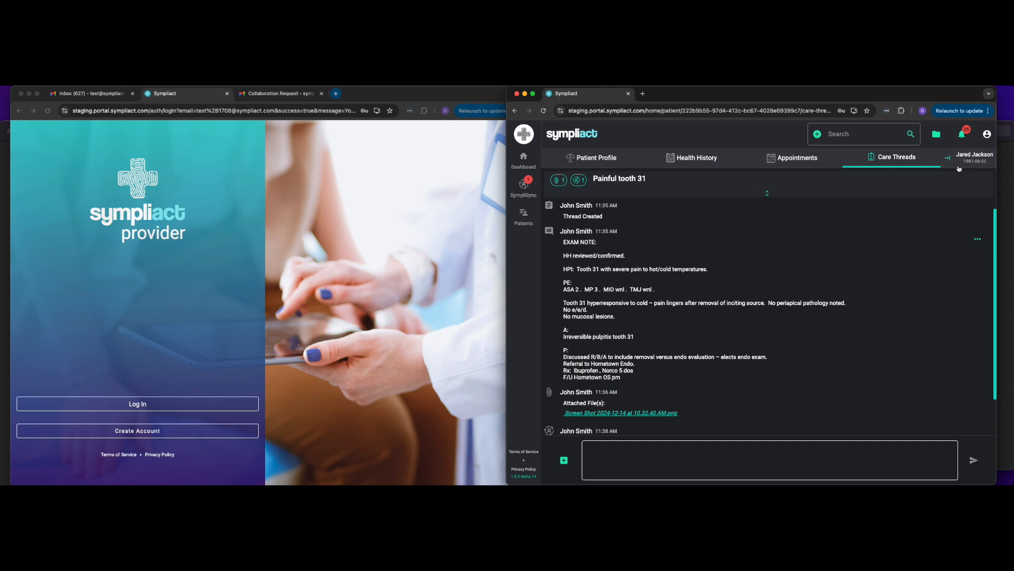
left_click(963, 136)
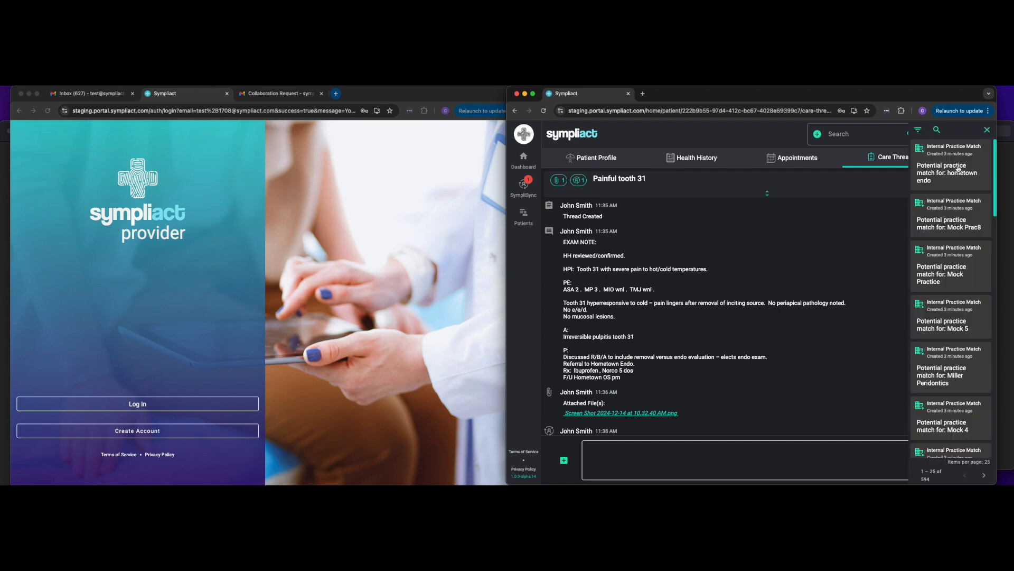
left_click(987, 130)
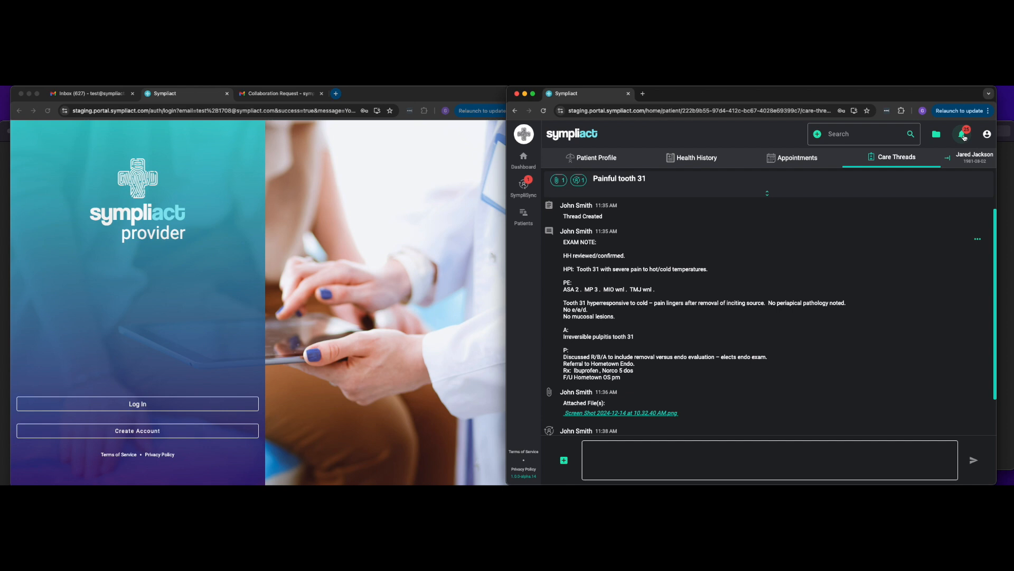
left_click(964, 136)
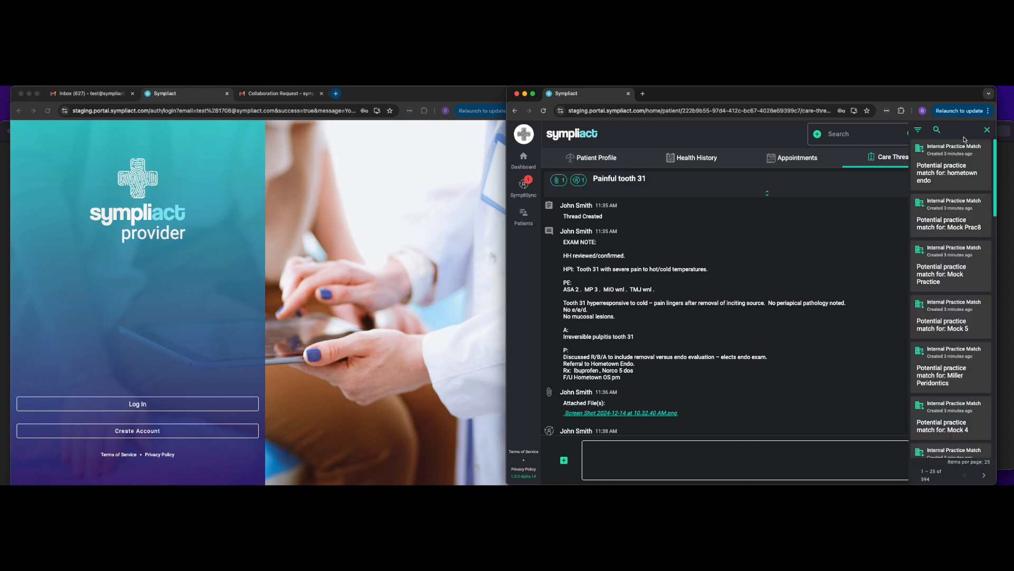
Step: Open the hometown endo practice-match notification and confirm the internal practice match with Hometown Endo
left_click(949, 174)
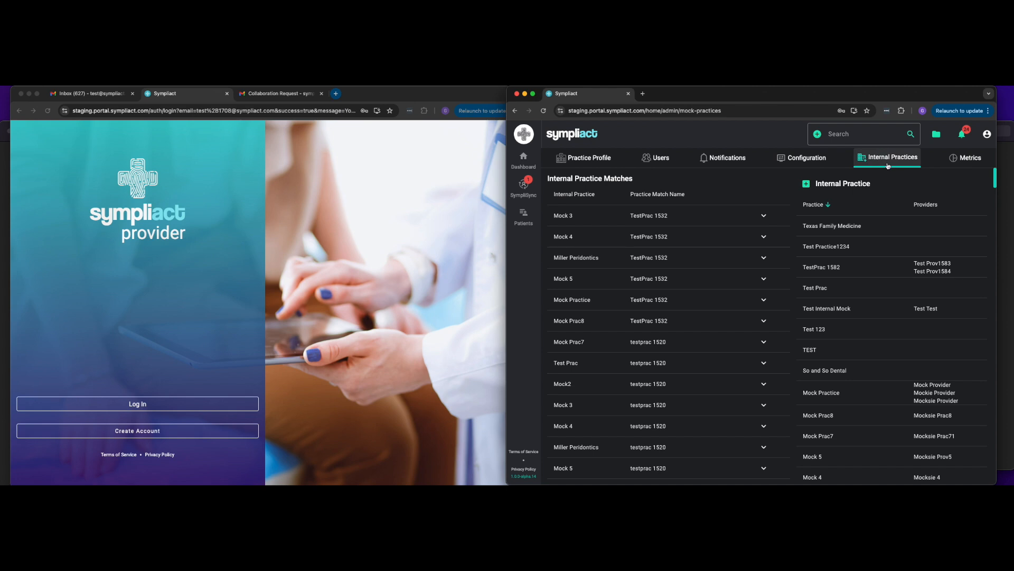
scroll(702, 340, "down", 10)
scroll(702, 339, "down", 15)
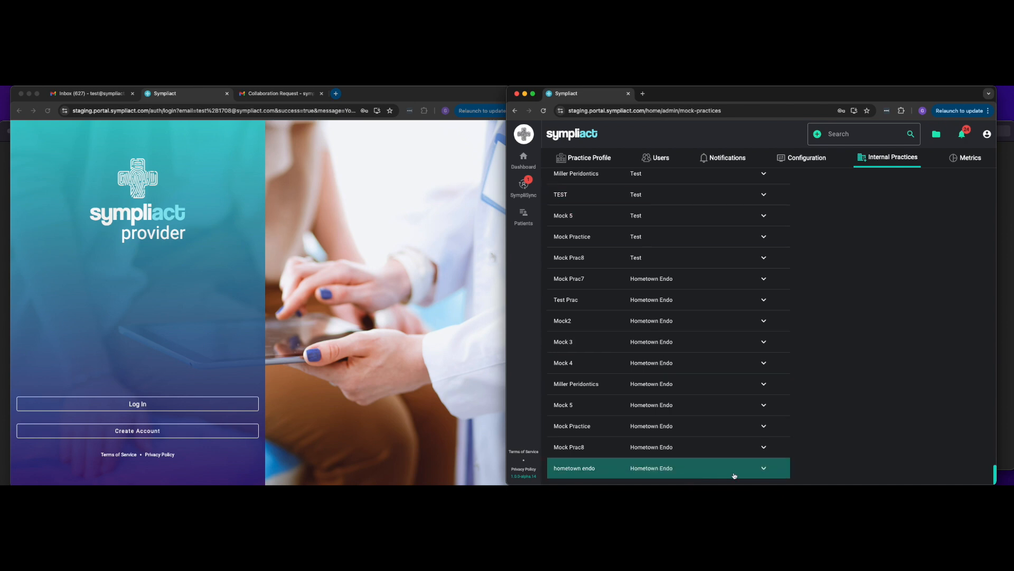
left_click(764, 468)
scroll(720, 360, "down", 3)
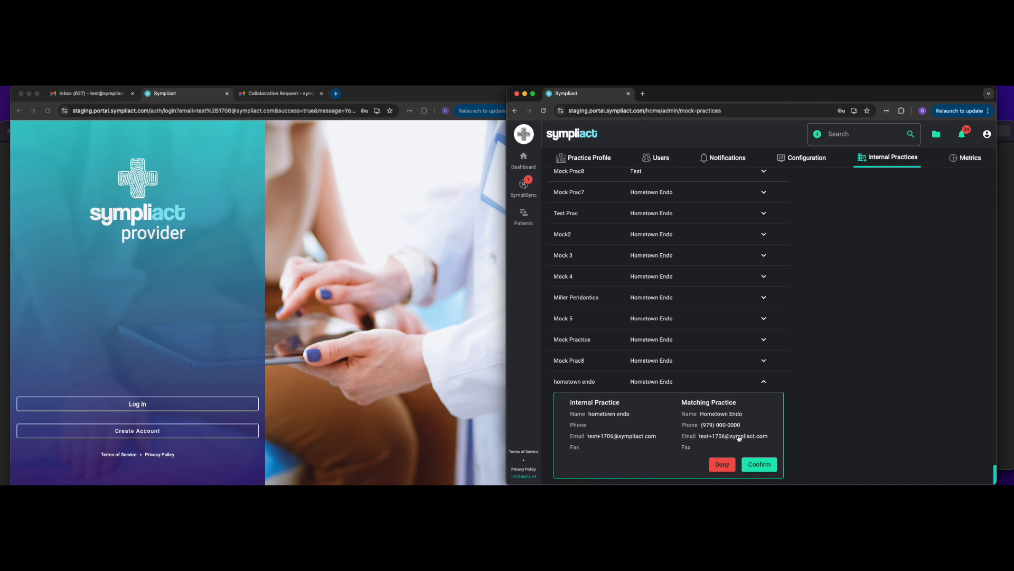
left_click(761, 465)
left_click(761, 464)
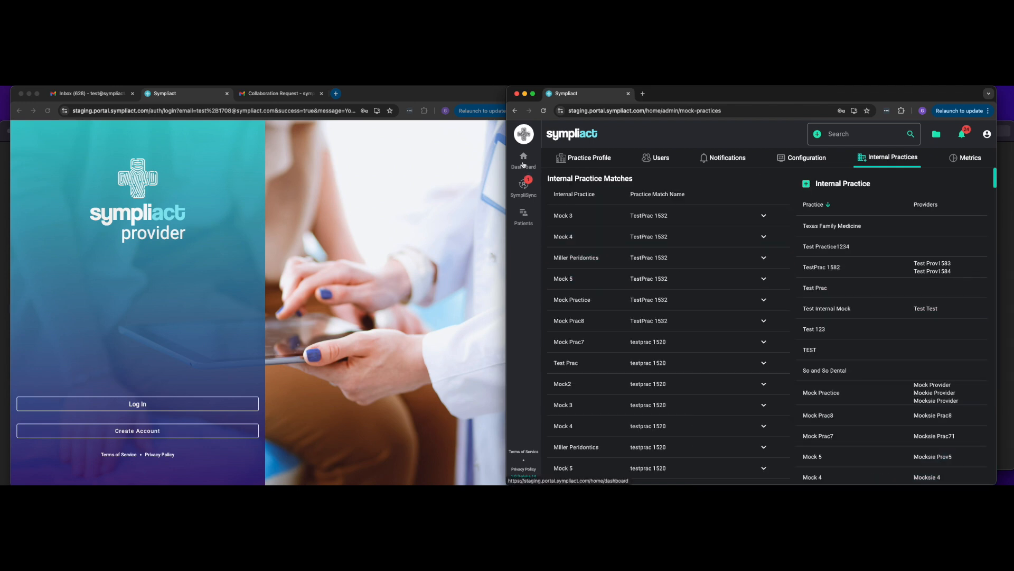
Step: Review the outgoing tooth 31 referral to Hometown Endo and its collaboration details in the care thread
left_click(525, 193)
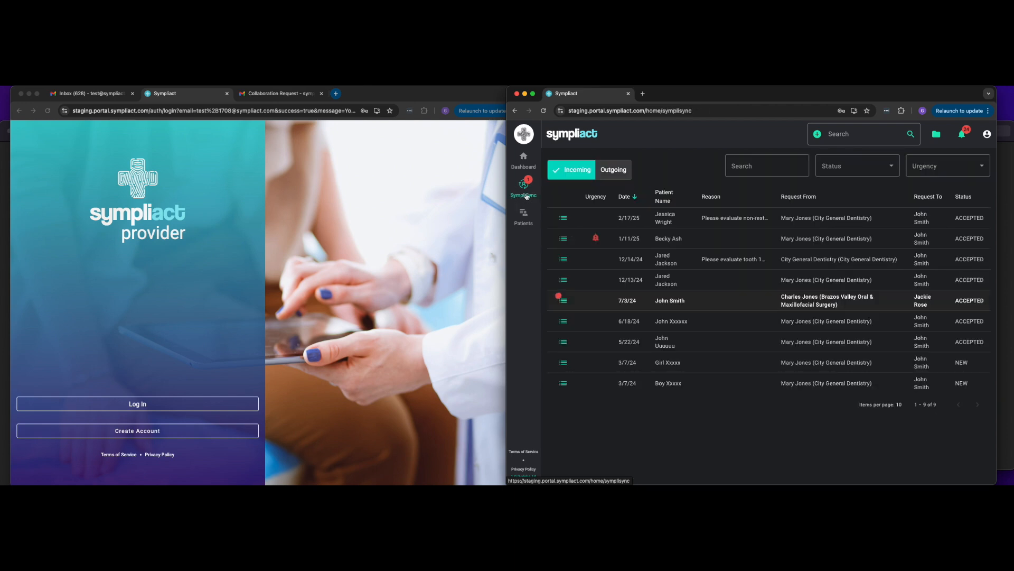
left_click(613, 171)
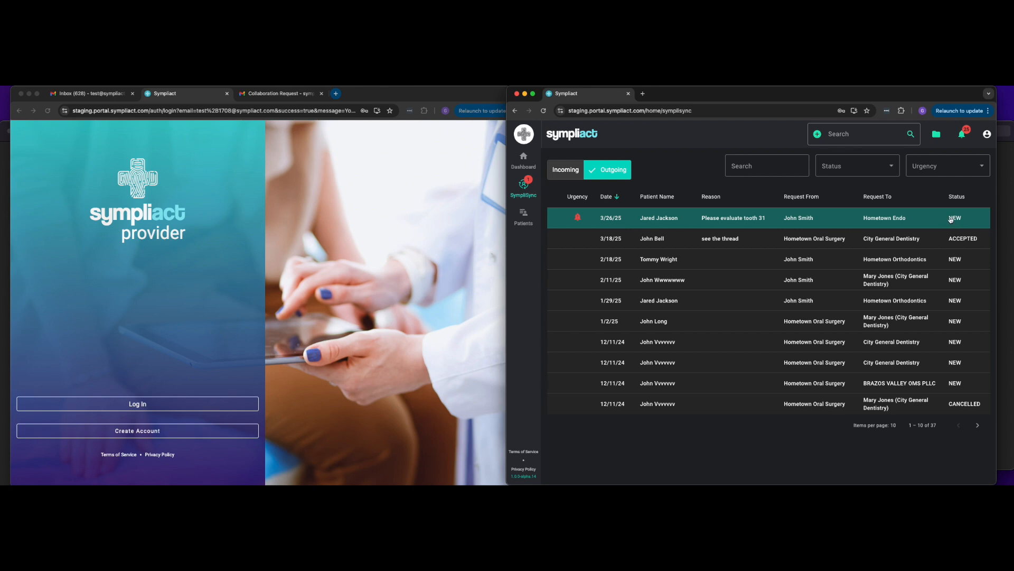
left_click(859, 219)
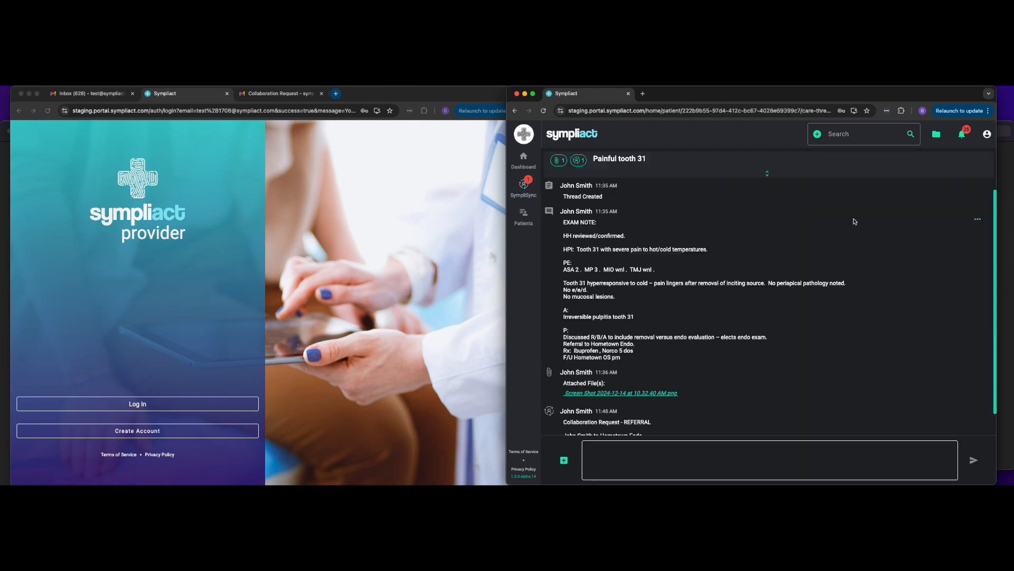
left_click(778, 195)
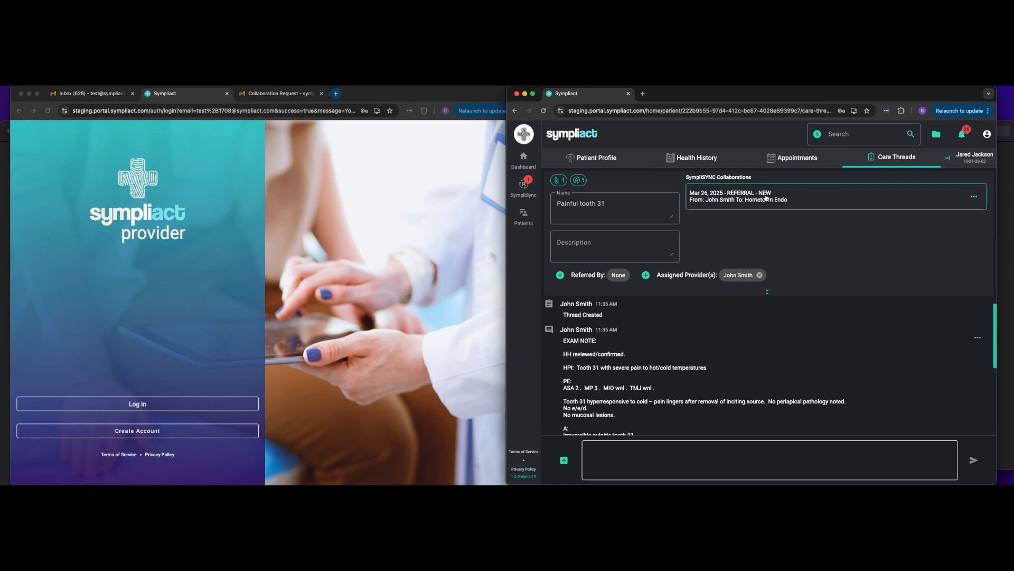
left_click(787, 293)
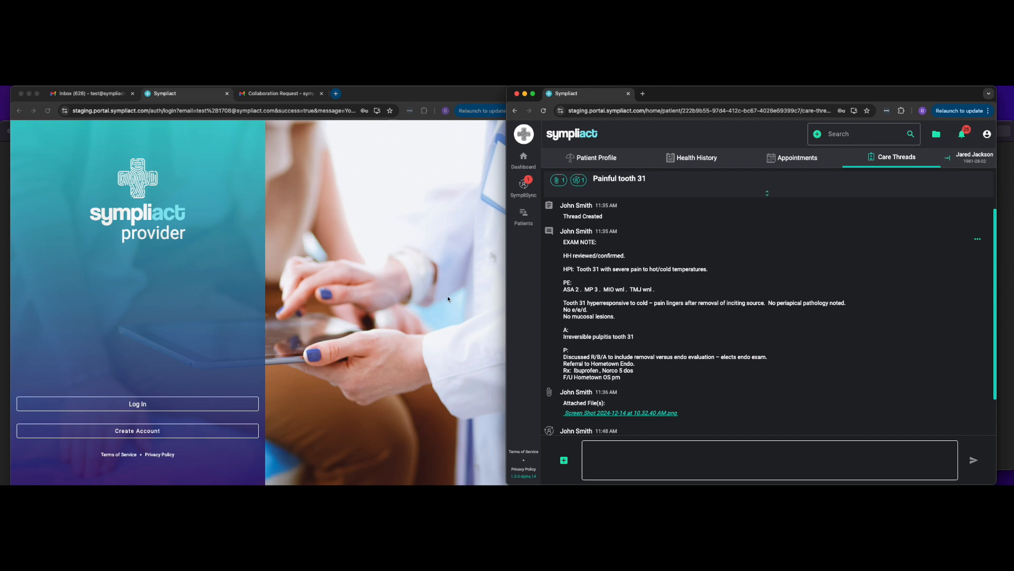
Step: Log out of the Hometown Oral Surgery account in both browser windows
left_click(268, 315)
left_click(218, 410)
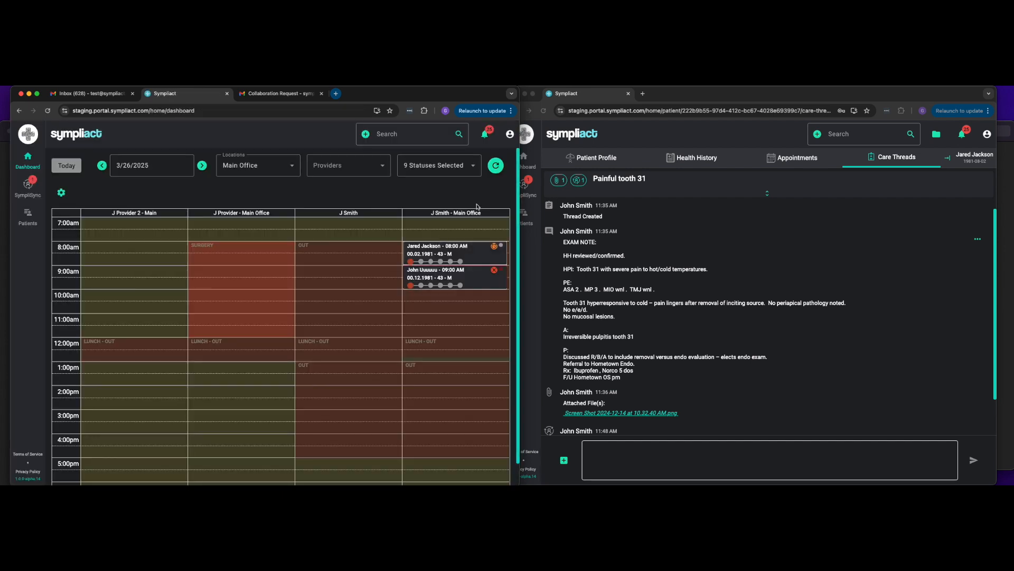
left_click(510, 134)
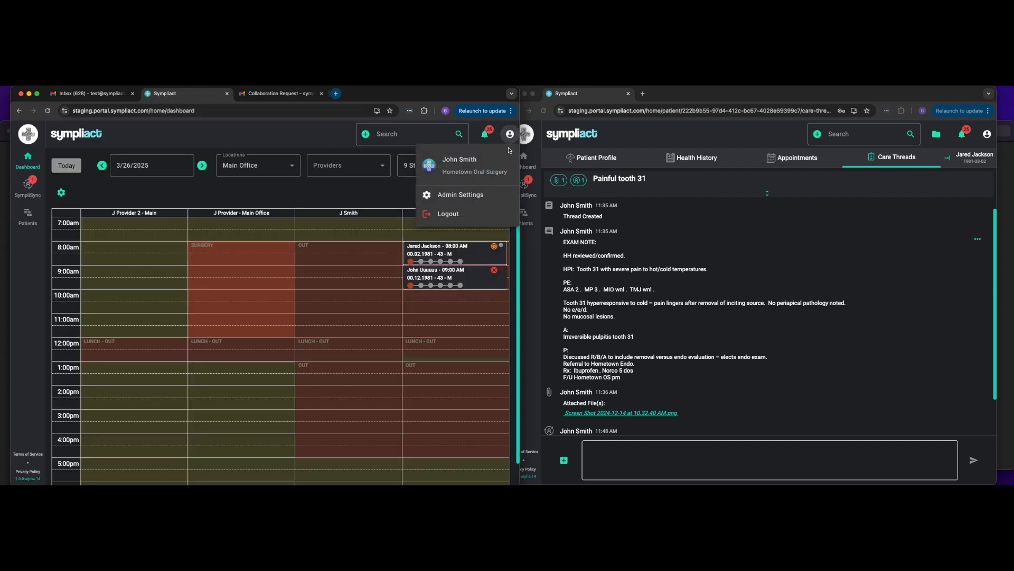
left_click(449, 214)
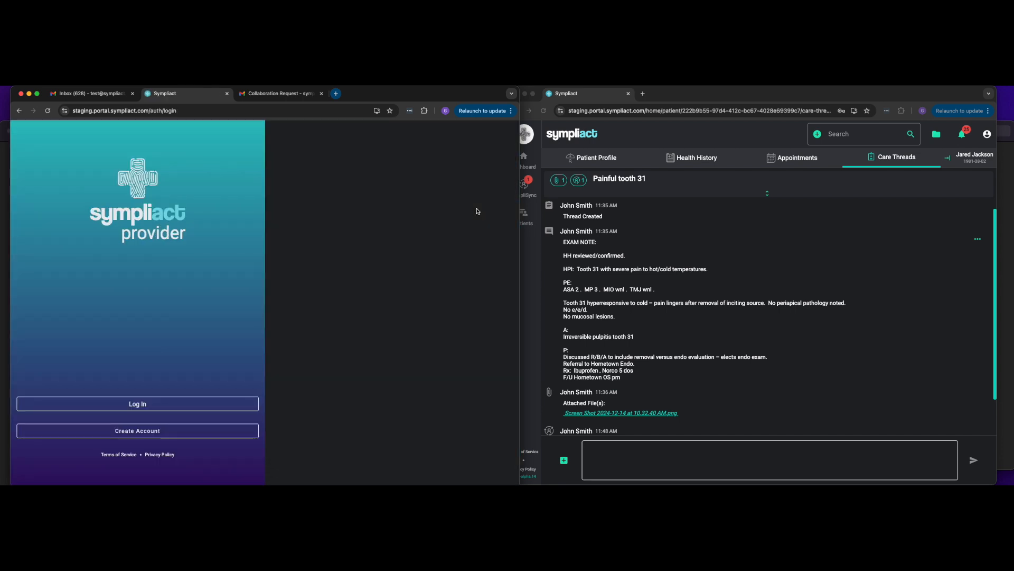
left_click(987, 134)
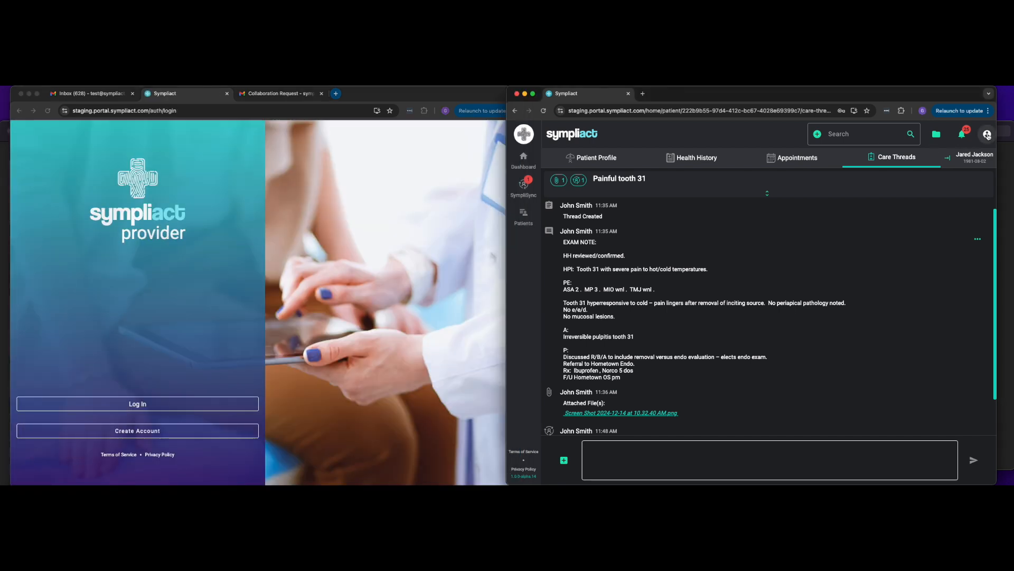
left_click(940, 217)
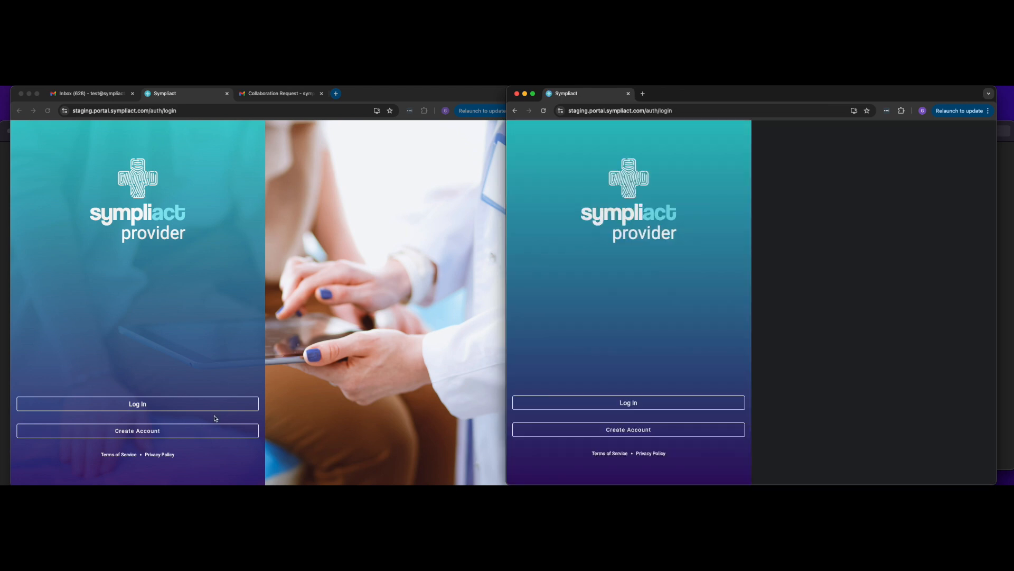
Step: Log in to the provider portal with the new endodontist account's e-mail address and password
left_click(215, 407)
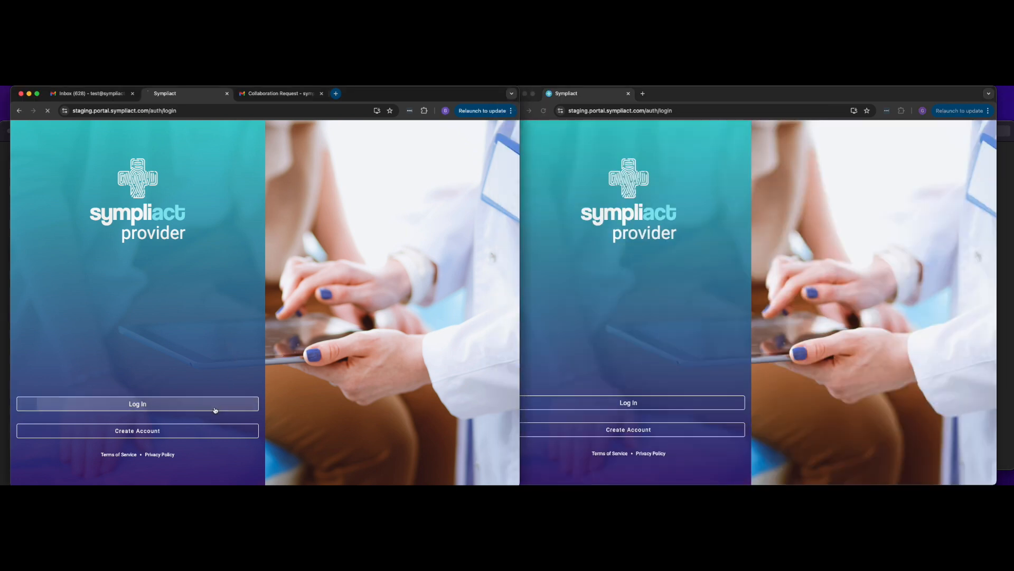
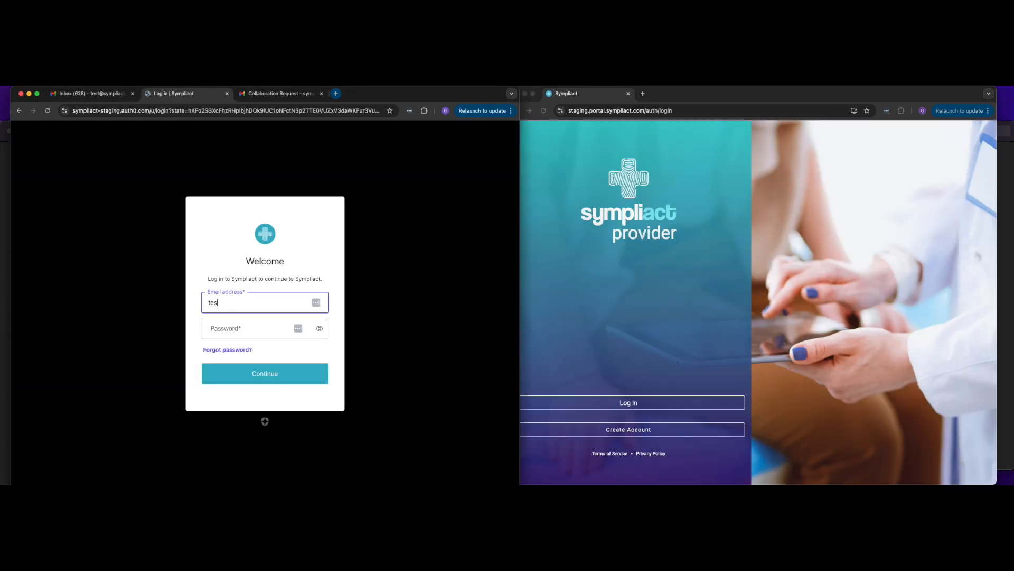
key("Tab")
type("•")
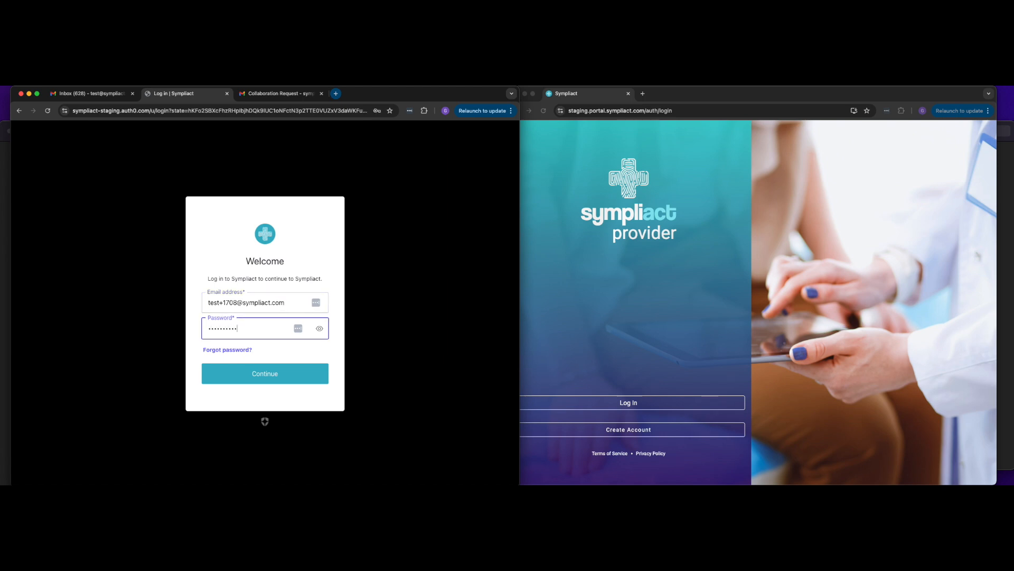
left_click(240, 378)
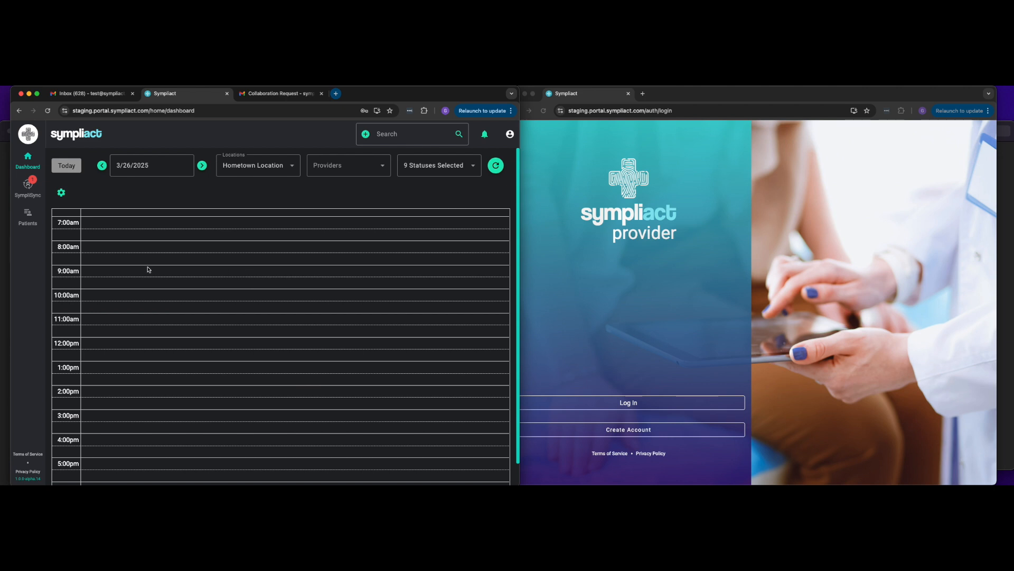
Step: Open the incoming SympliSync referral for tooth 31 from Hometown Oral Surgery and accept the request
left_click(30, 194)
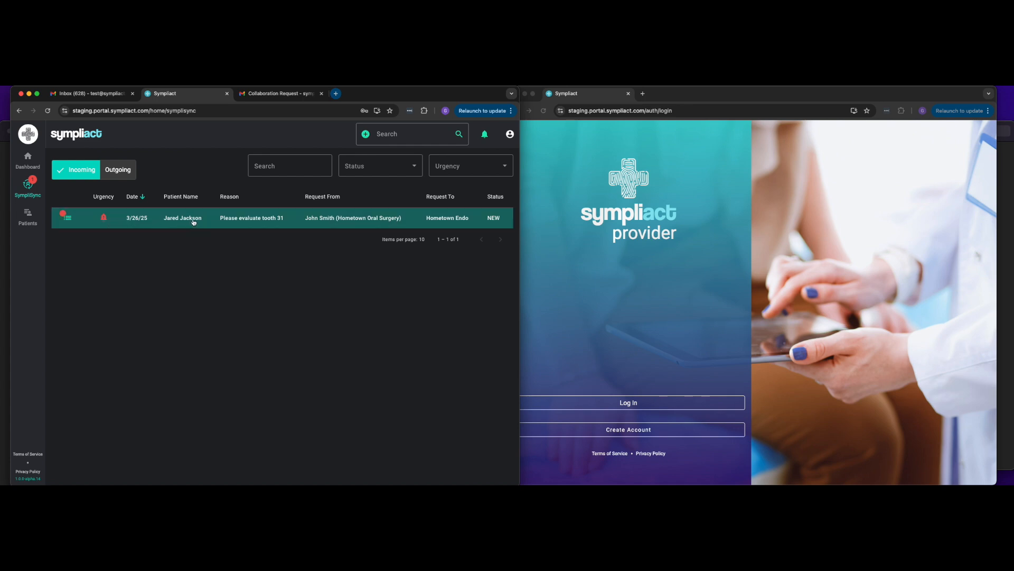
left_click(263, 221)
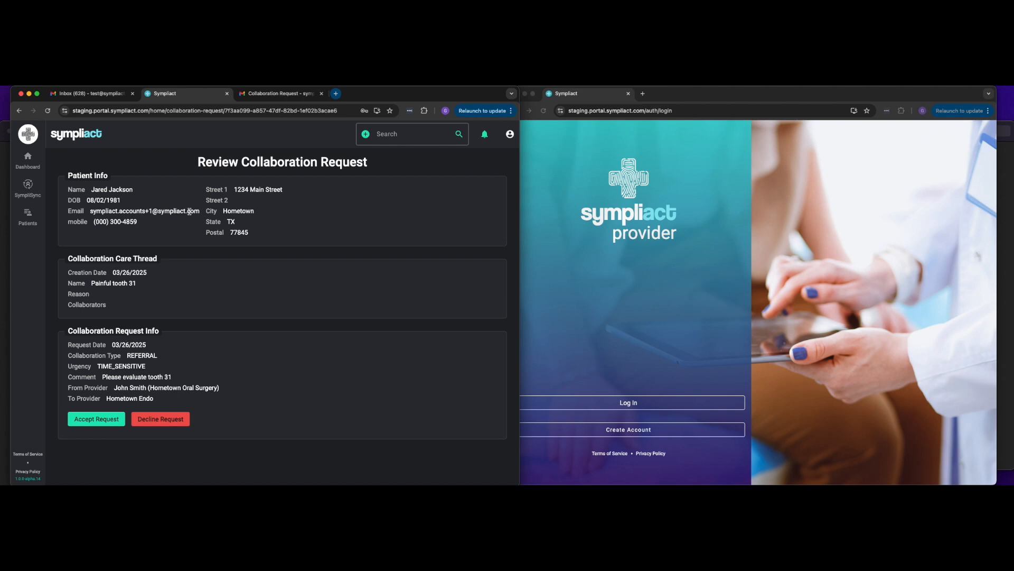
left_click(104, 419)
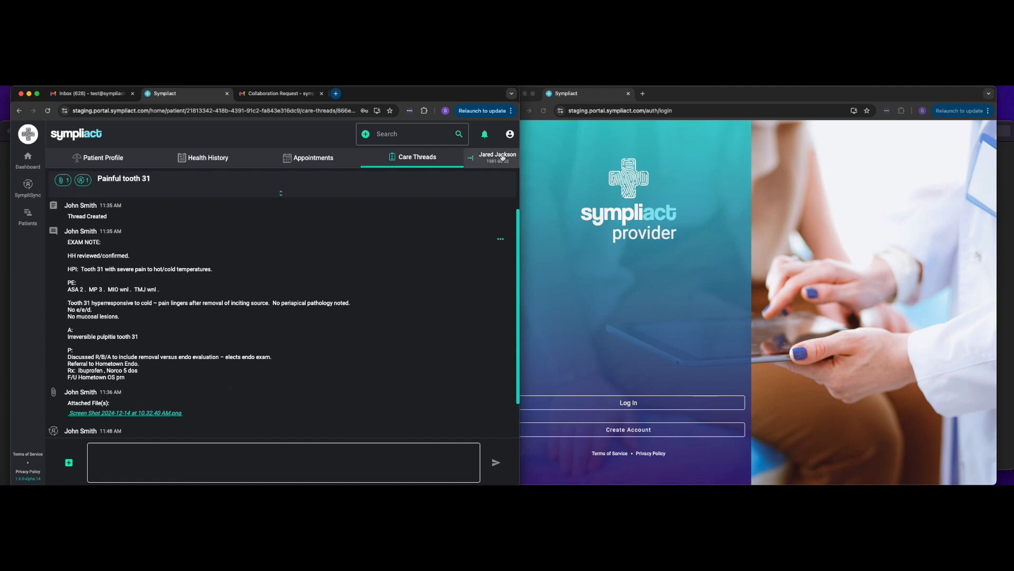
Step: Open the care thread's attached screenshot file and close its tab
left_click(510, 134)
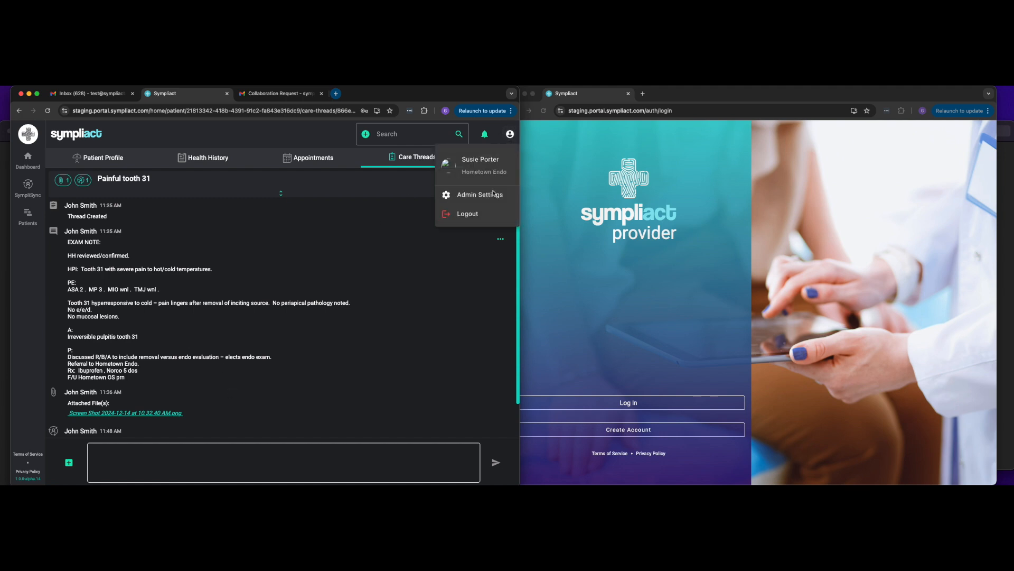
left_click(387, 261)
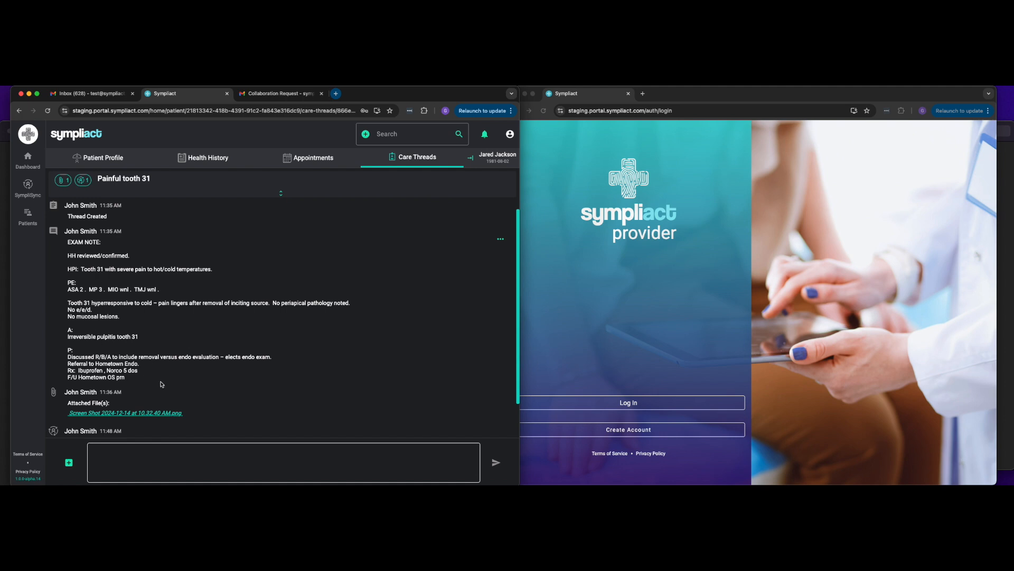
scroll(182, 369, "down", 2)
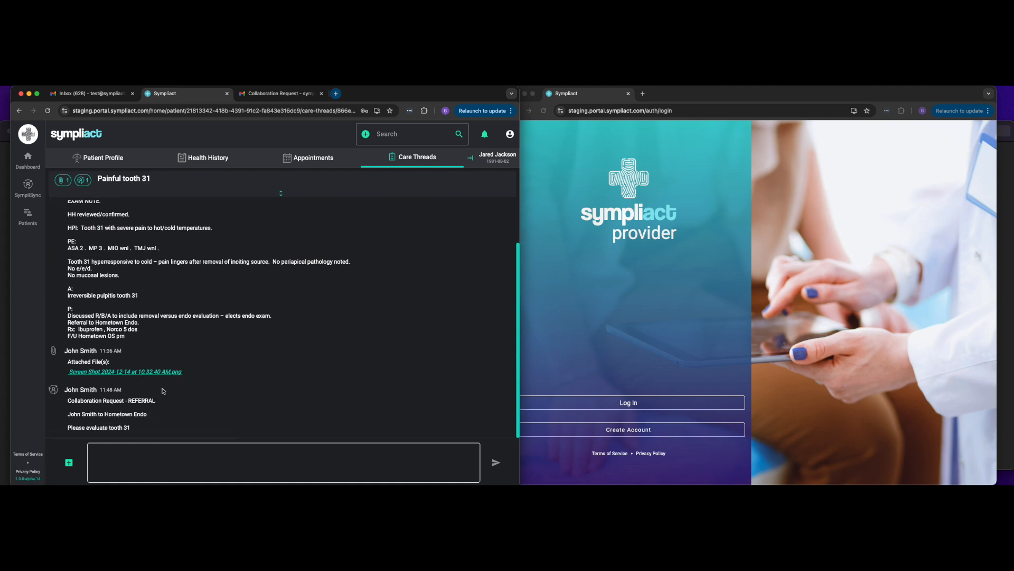
left_click(132, 374)
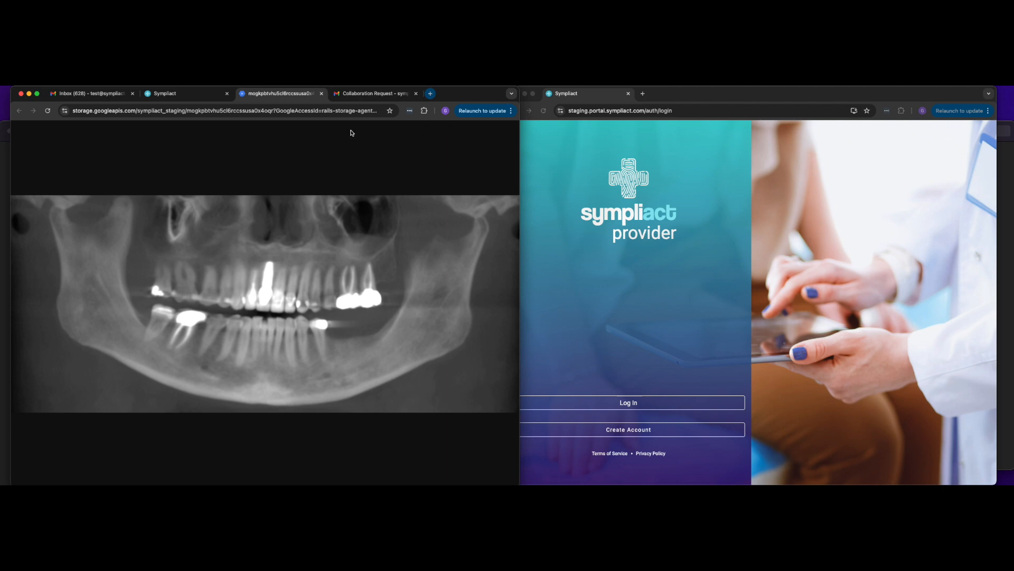
left_click(321, 93)
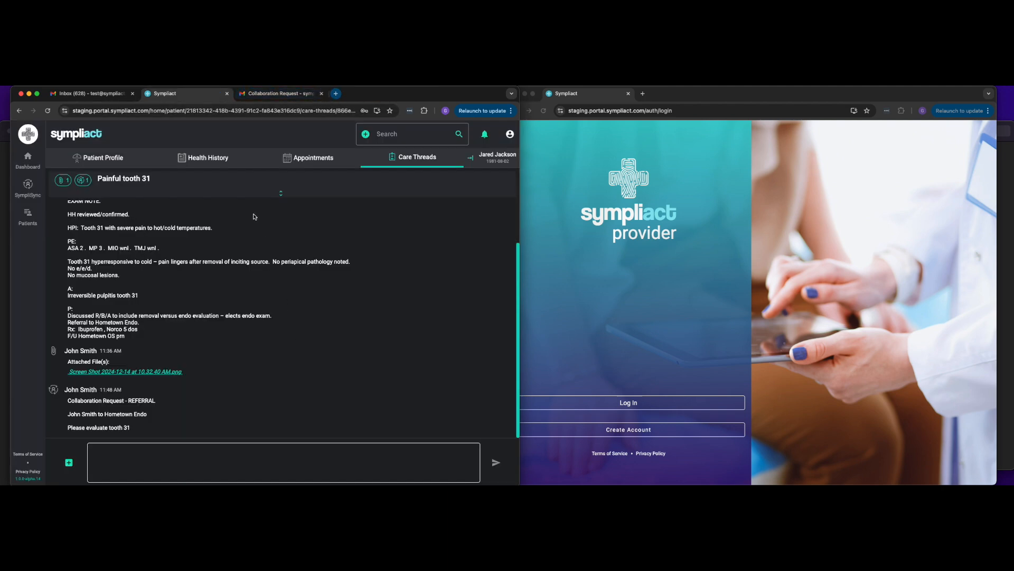
Step: Review the shared patient's health history, including allergies, medications, medical history and surgeries
left_click(206, 157)
scroll(246, 412, "down", 5)
scroll(246, 413, "up", 5)
scroll(245, 412, "up", 2)
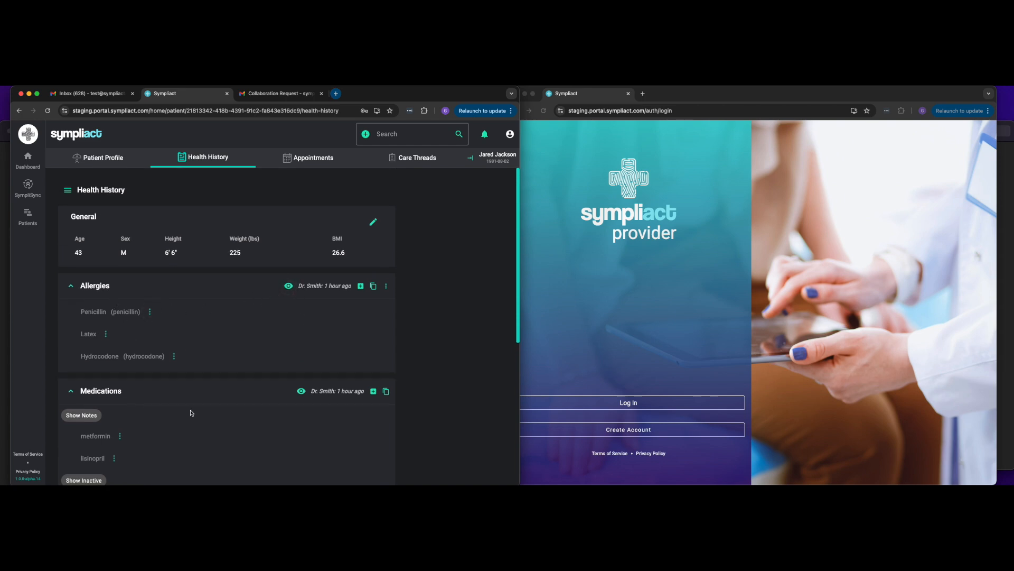
scroll(296, 391, "down", 3)
scroll(268, 461, "down", 3)
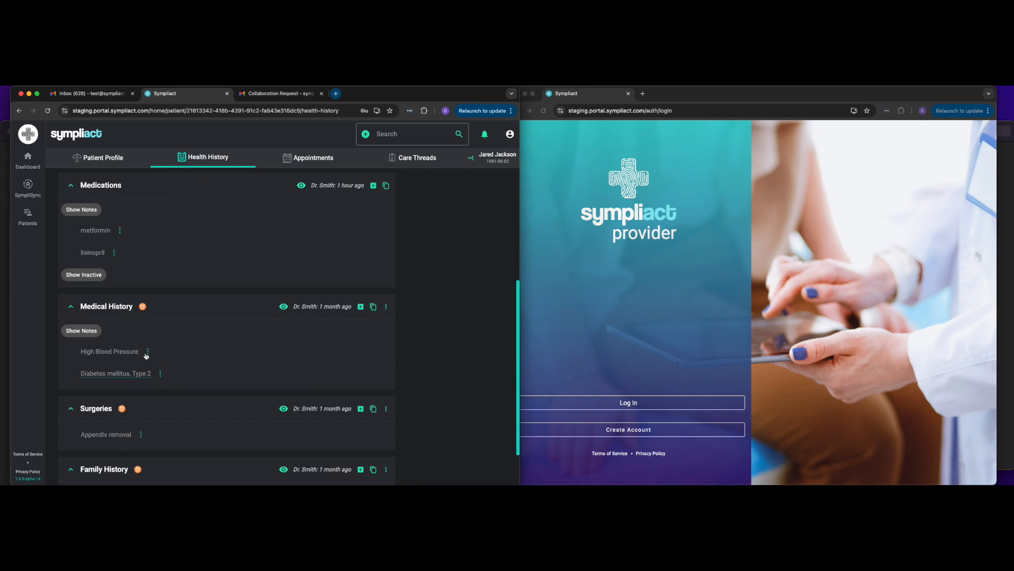
scroll(271, 313, "up", 3)
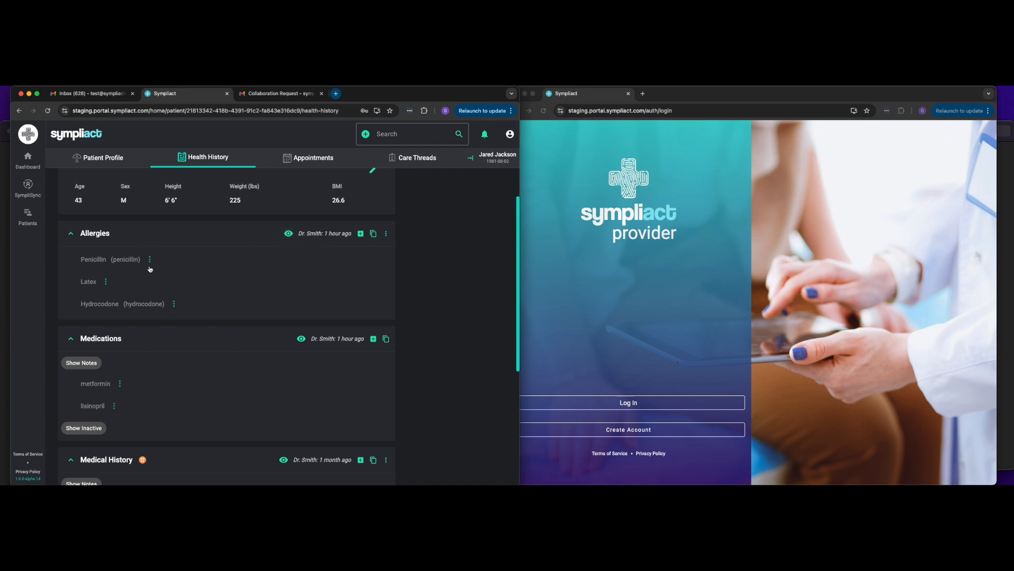
Step: Review the patient profile's demographic, insurance, contact and emergency contact information
left_click(123, 167)
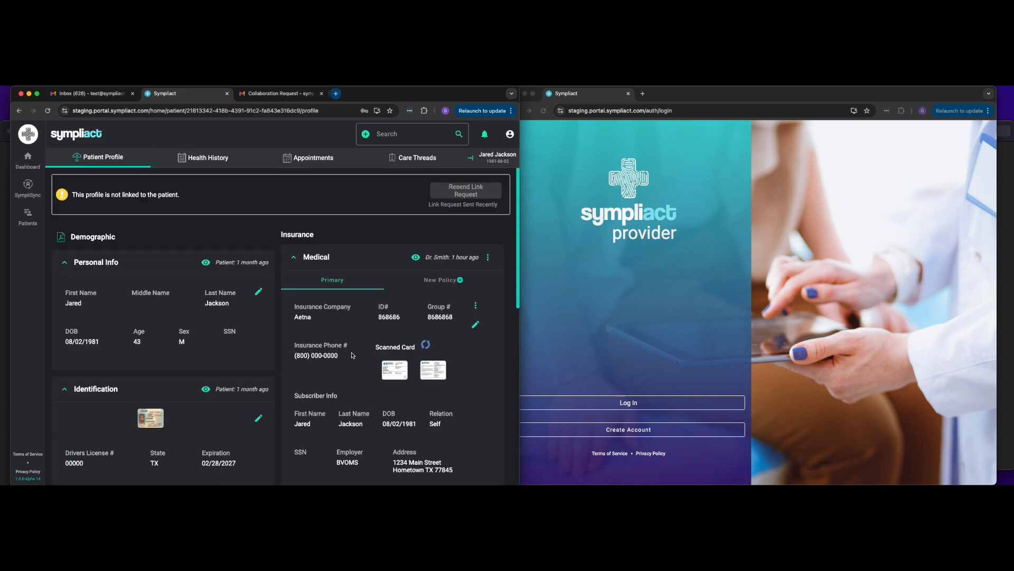
scroll(283, 384, "down", 2)
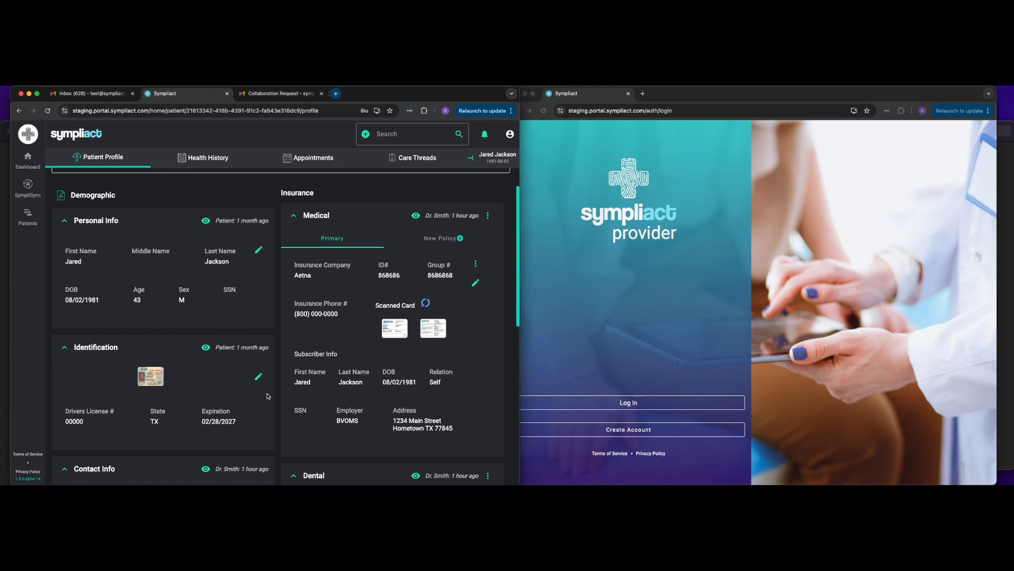
scroll(258, 431, "down", 5)
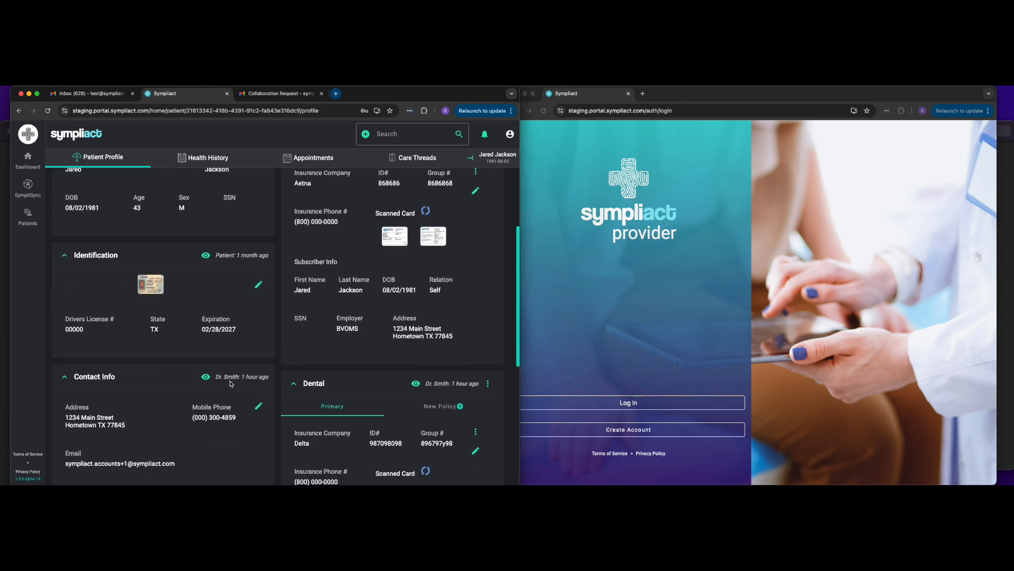
scroll(230, 383, "down", 10)
scroll(245, 393, "up", 15)
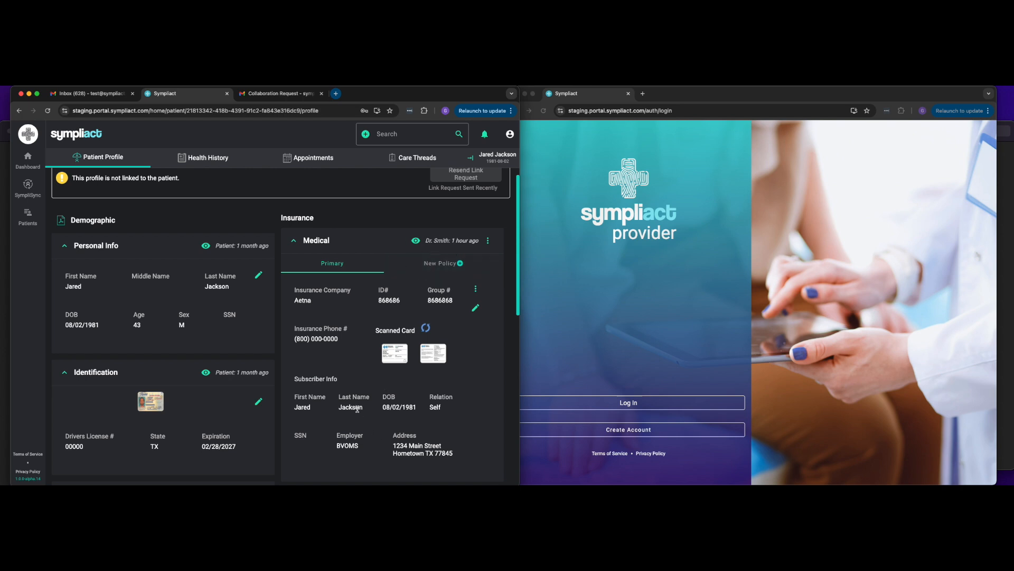
scroll(348, 404, "down", 3)
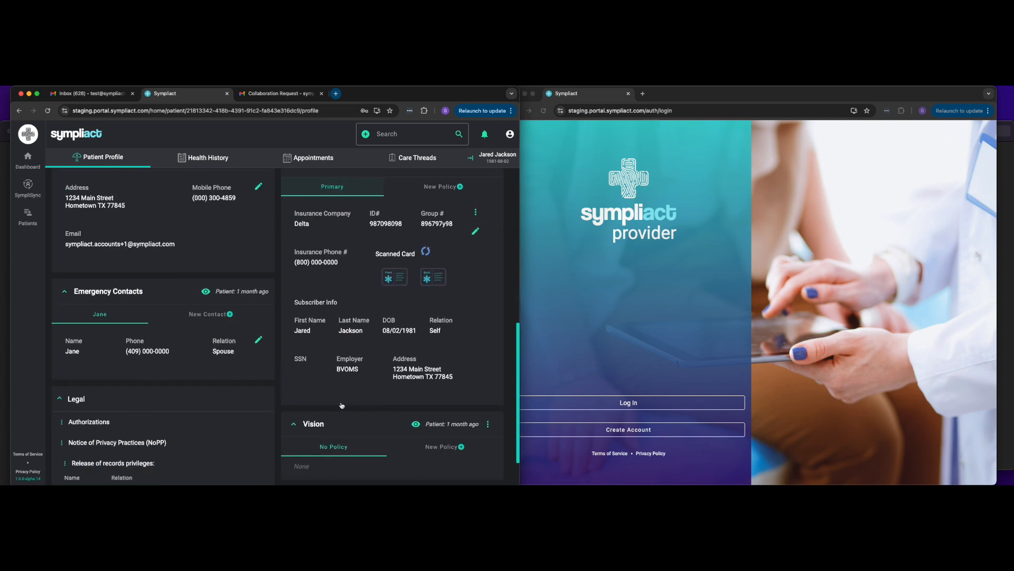
scroll(185, 238, "up", 5)
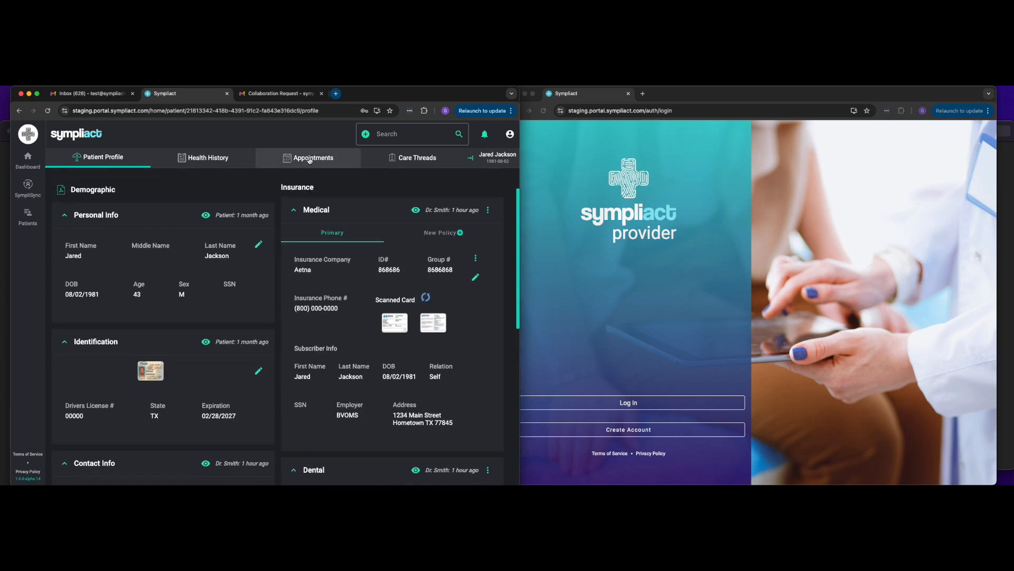
Step: Open the patient's 'Painful tooth 31' care thread from the Care Threads list and read through its notes
left_click(235, 162)
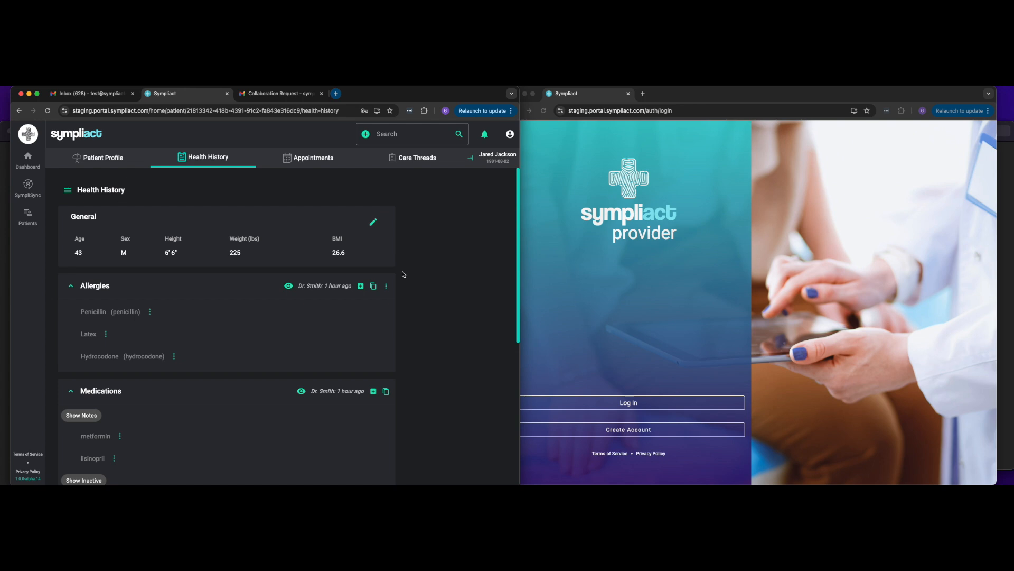
left_click(415, 161)
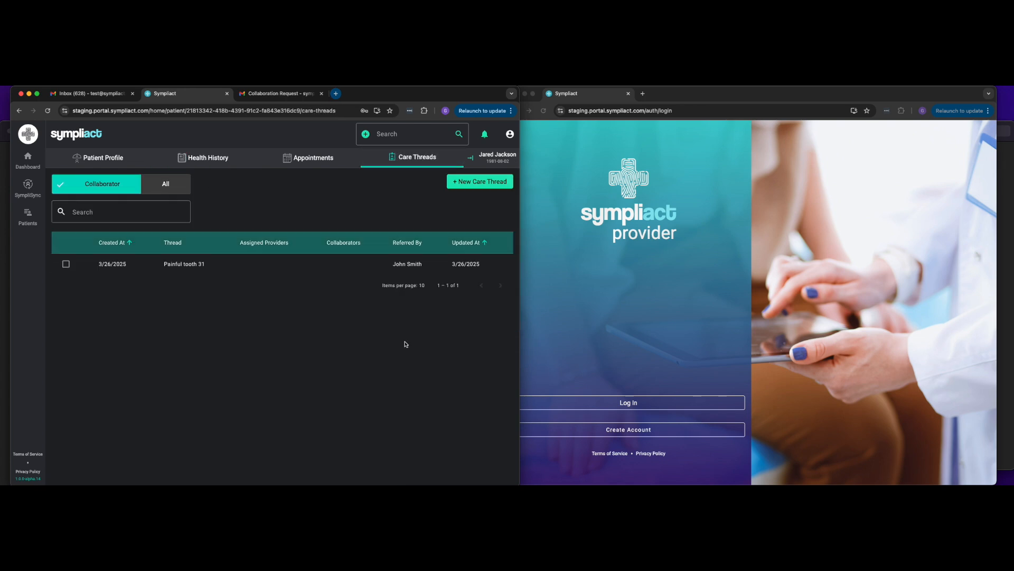
left_click(303, 267)
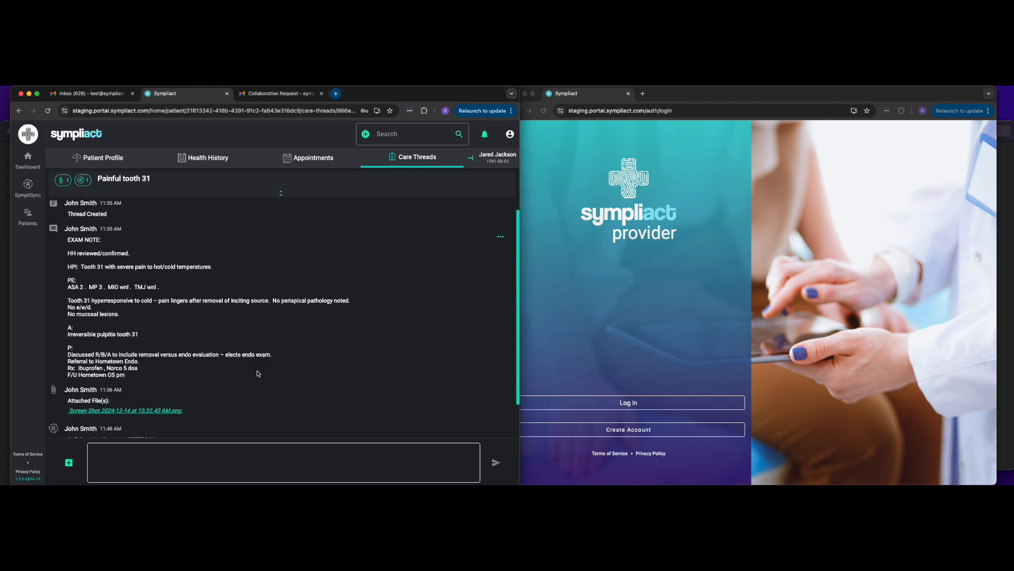
scroll(258, 371, "down", 2)
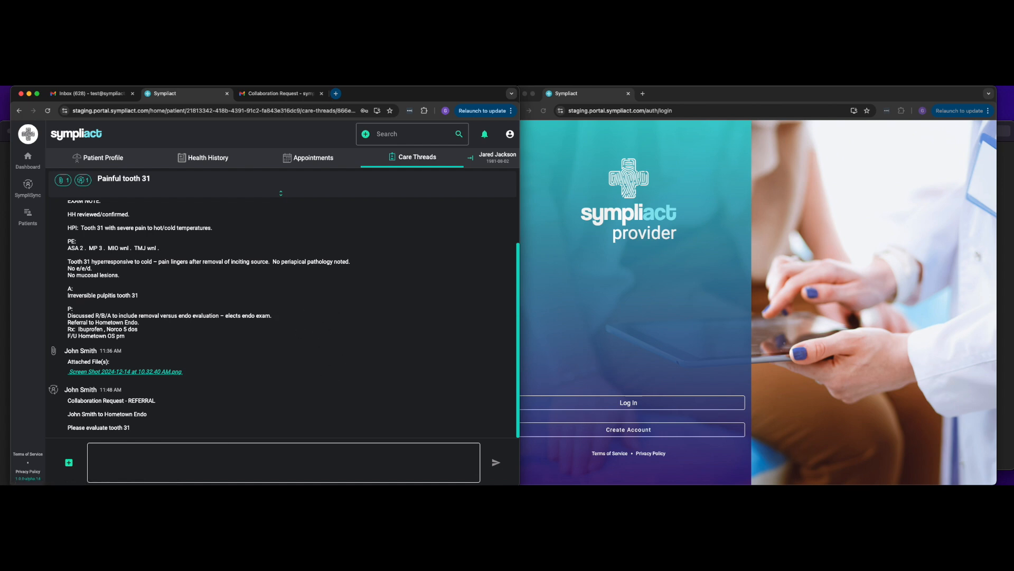
Step: Post a message in the thread mentioning the referring oral surgeon: 'I saw the patient and we plan to perform an RCT in 2 days.'
left_click(508, 135)
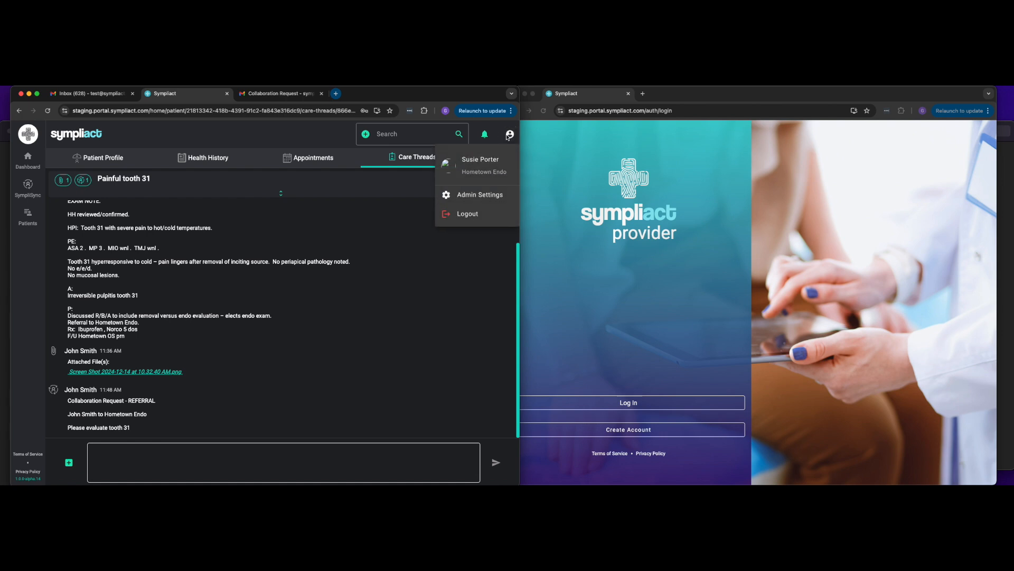
left_click(203, 456)
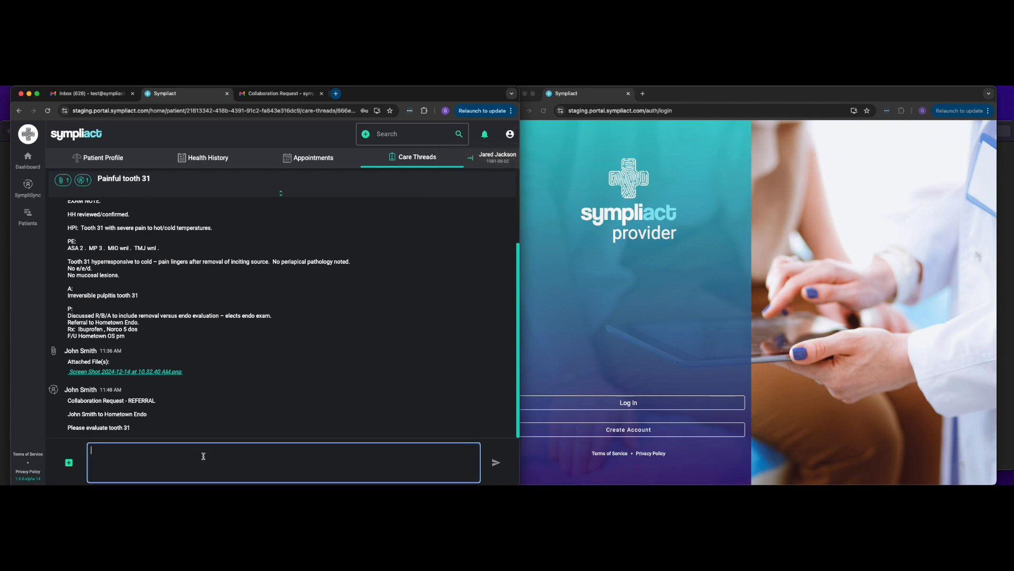
type("@jo")
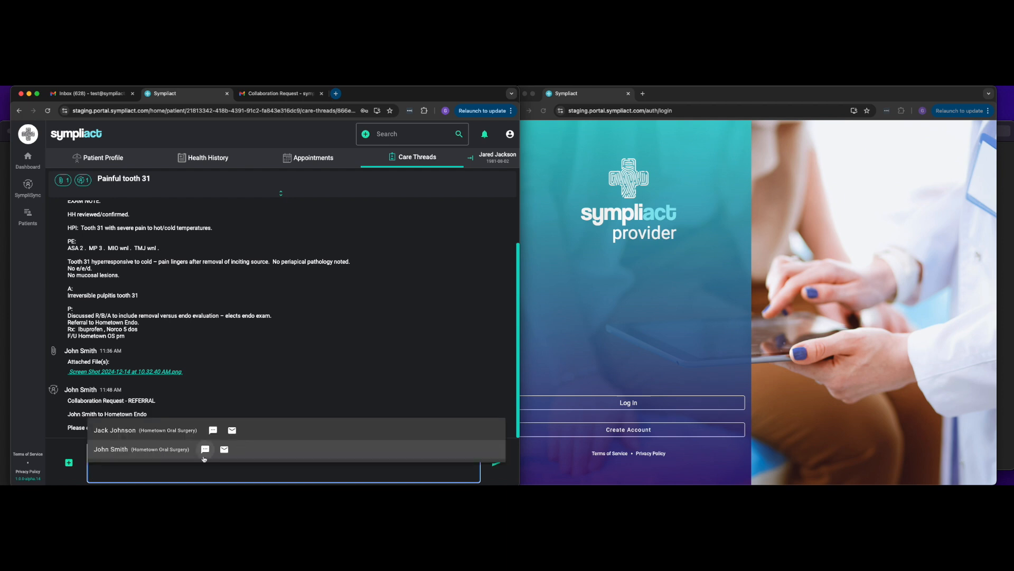
left_click(157, 450)
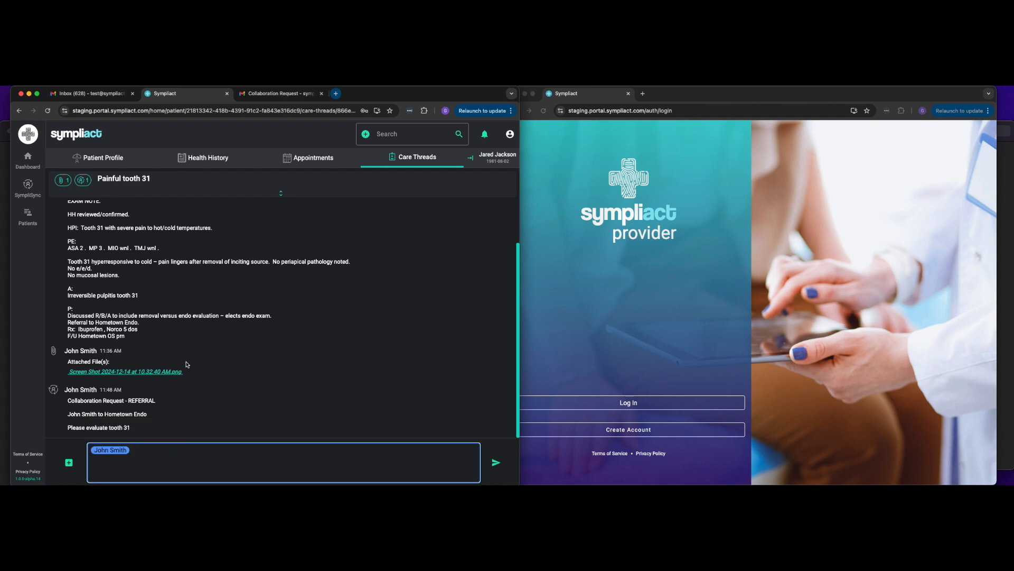
type("I saw the patient and we plan to perform an RC")
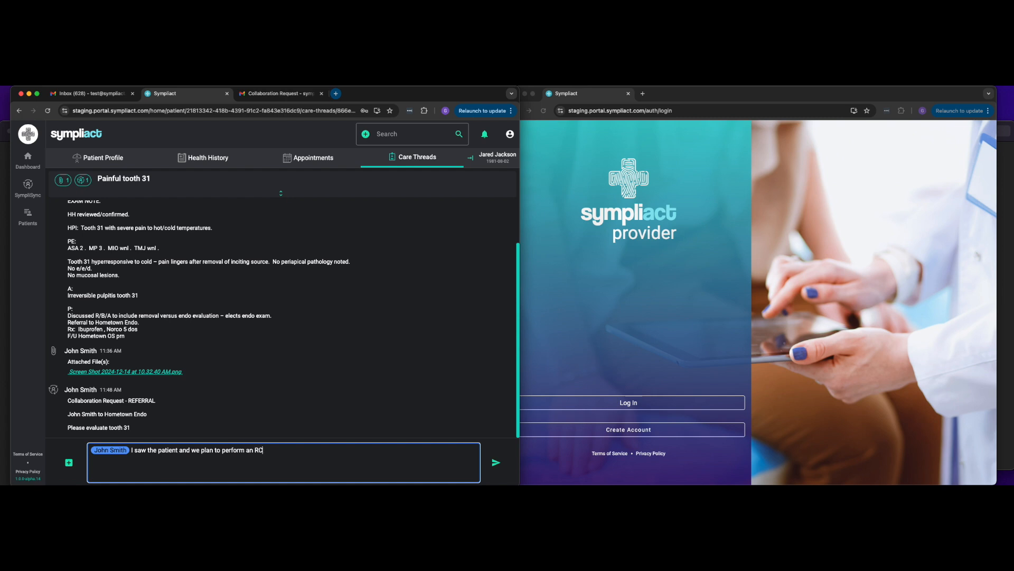
type("T in 2 days")
left_click(494, 463)
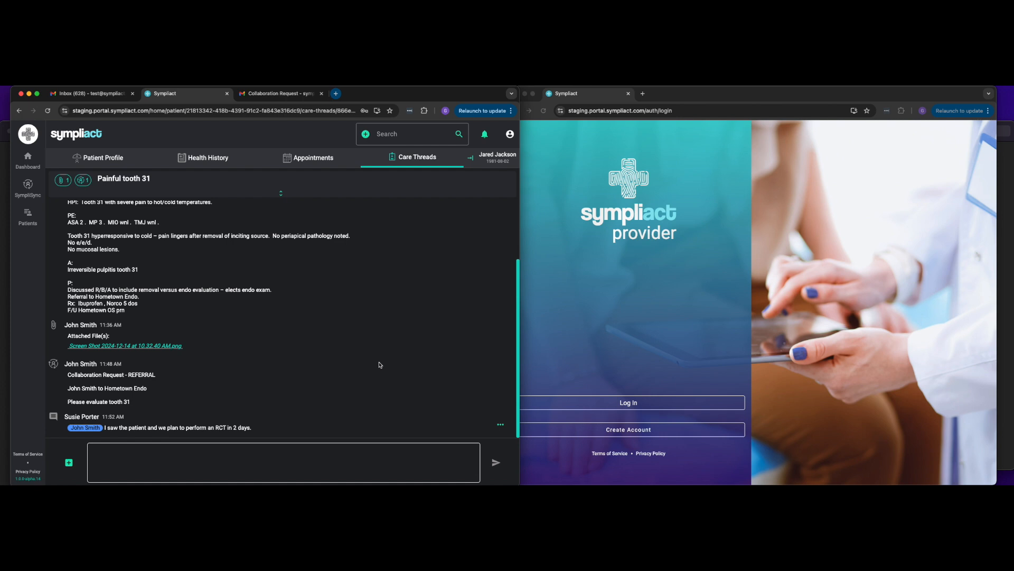
left_click(70, 463)
mouse_move(73, 464)
left_click(87, 442)
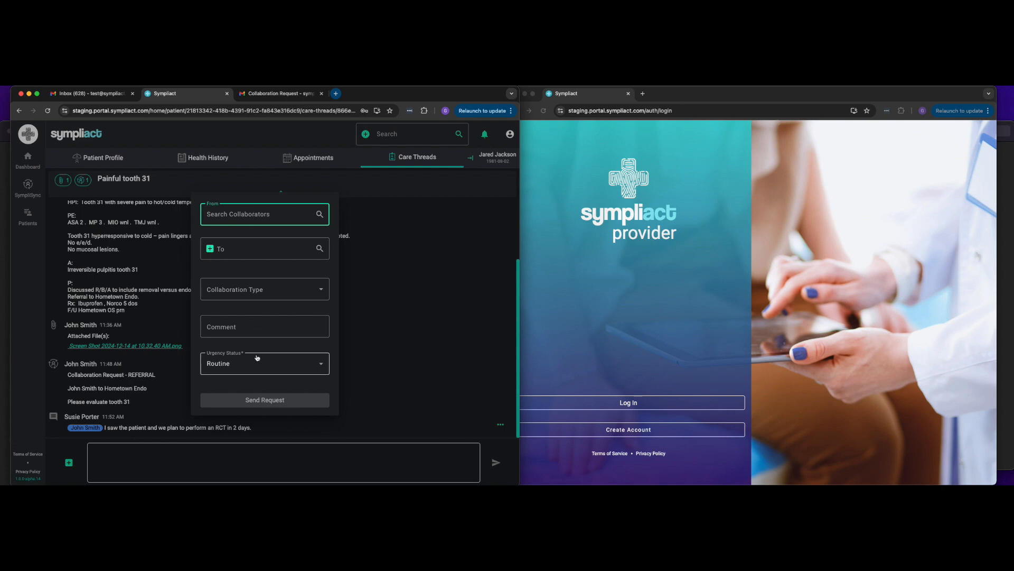
left_click(390, 324)
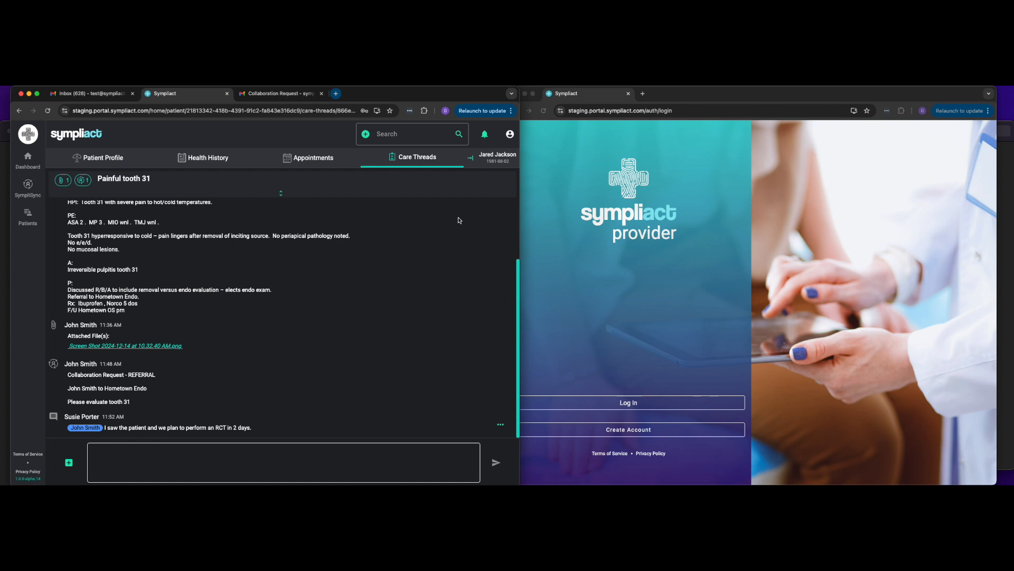
Step: Log out of the endodontist's account, close its Sympliact tab and switch to the inbox tab
left_click(509, 136)
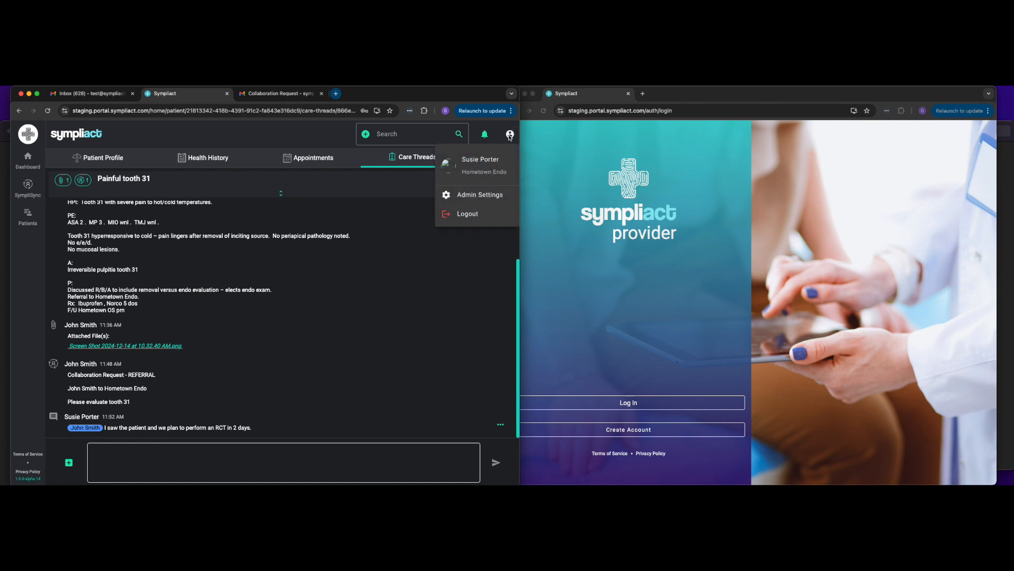
left_click(468, 214)
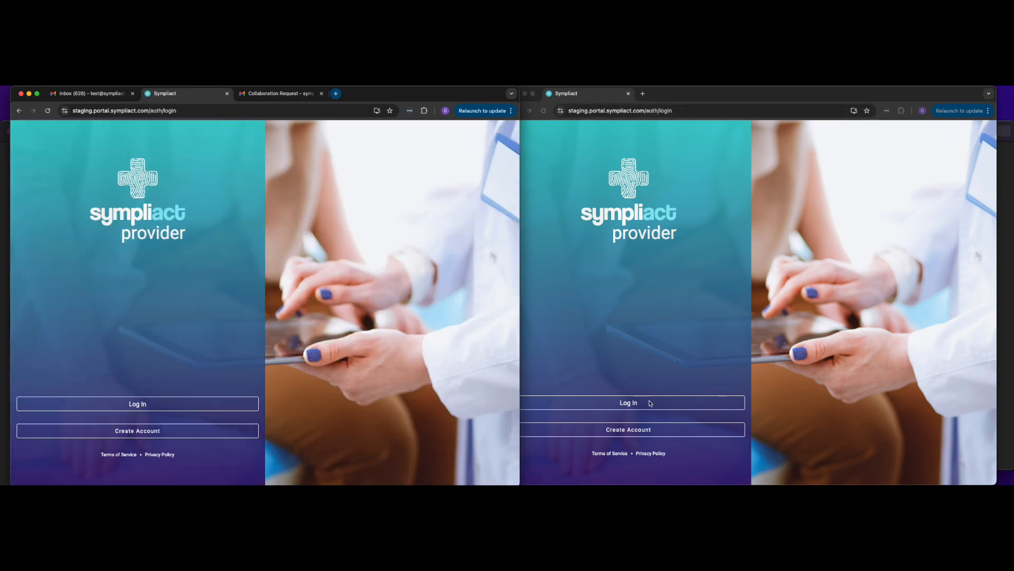
left_click(228, 94)
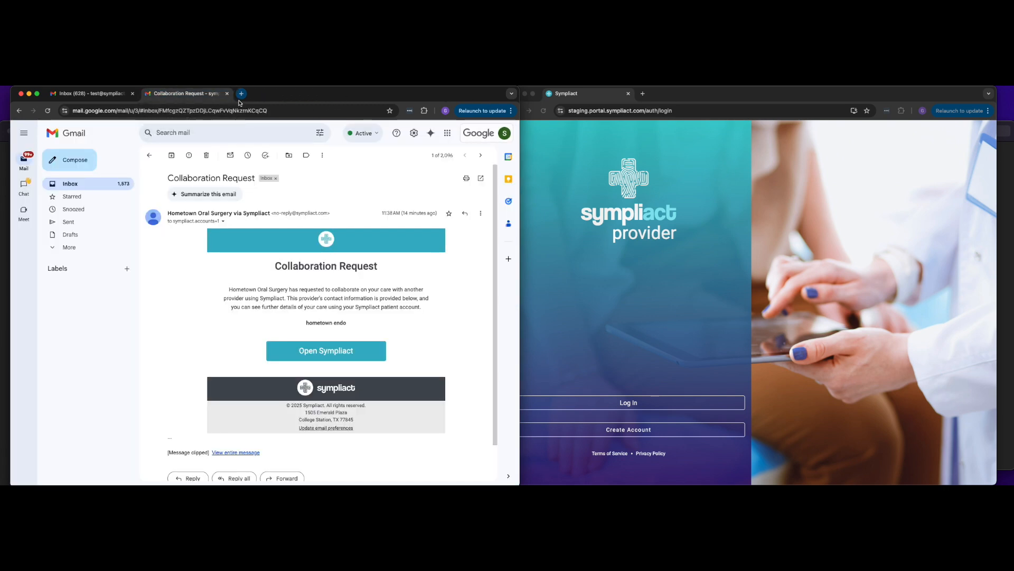
left_click(108, 94)
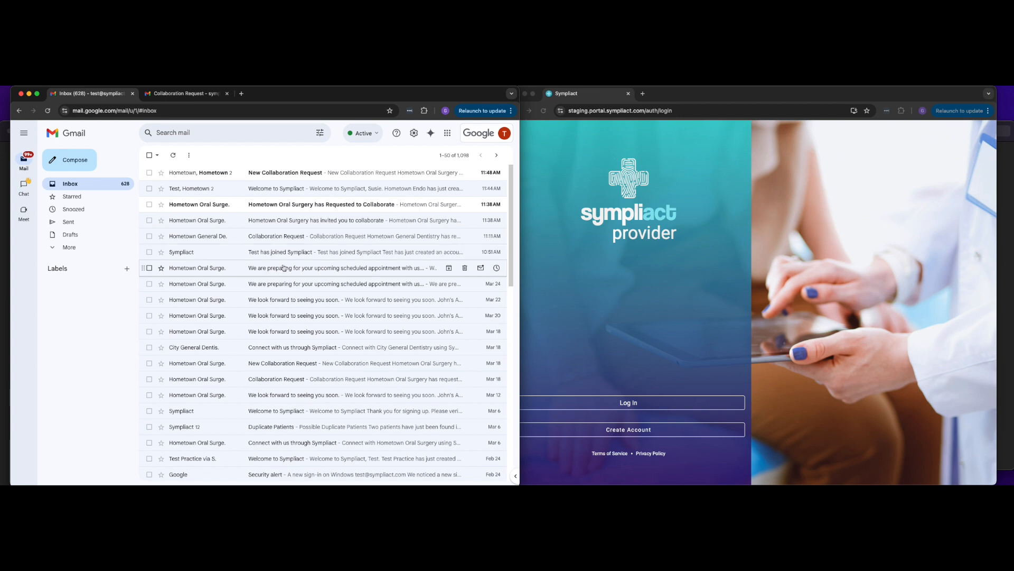
Step: Log in to Sympliact in the second browser window with the oral surgery provider's username
left_click(658, 376)
left_click(656, 406)
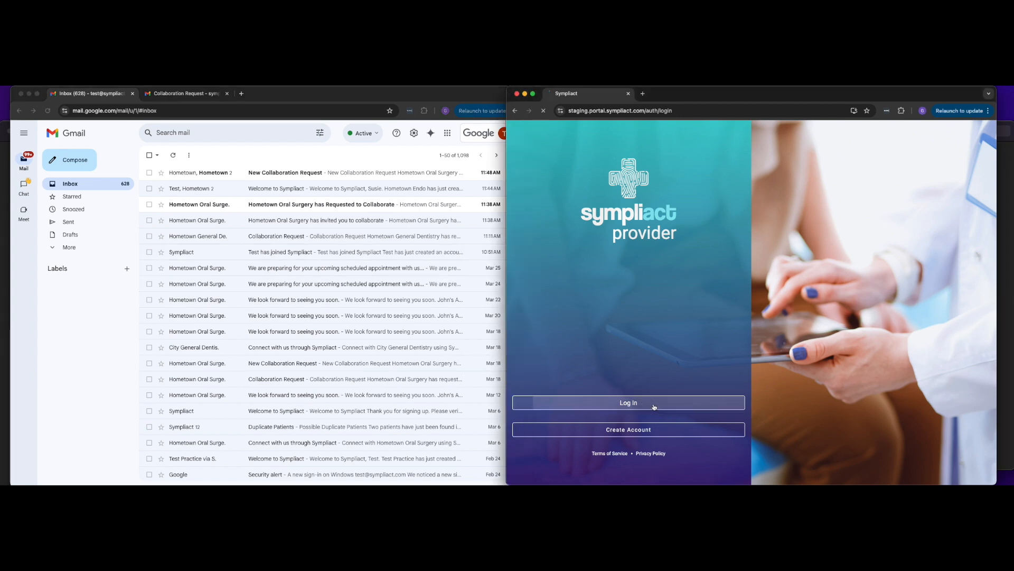
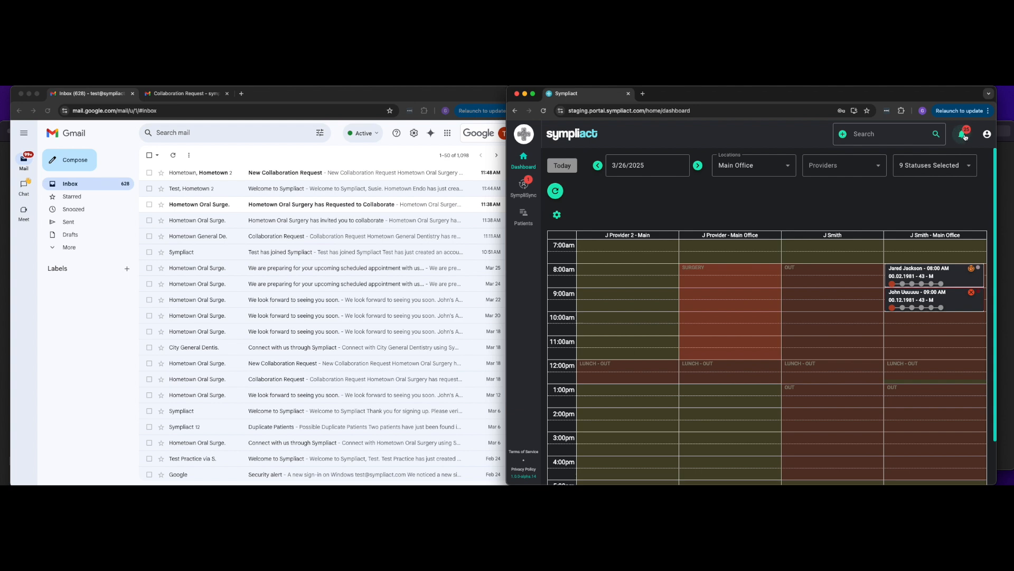
Step: Open the notifications and the thread alert asking to review the mutual thread for the patient
left_click(964, 136)
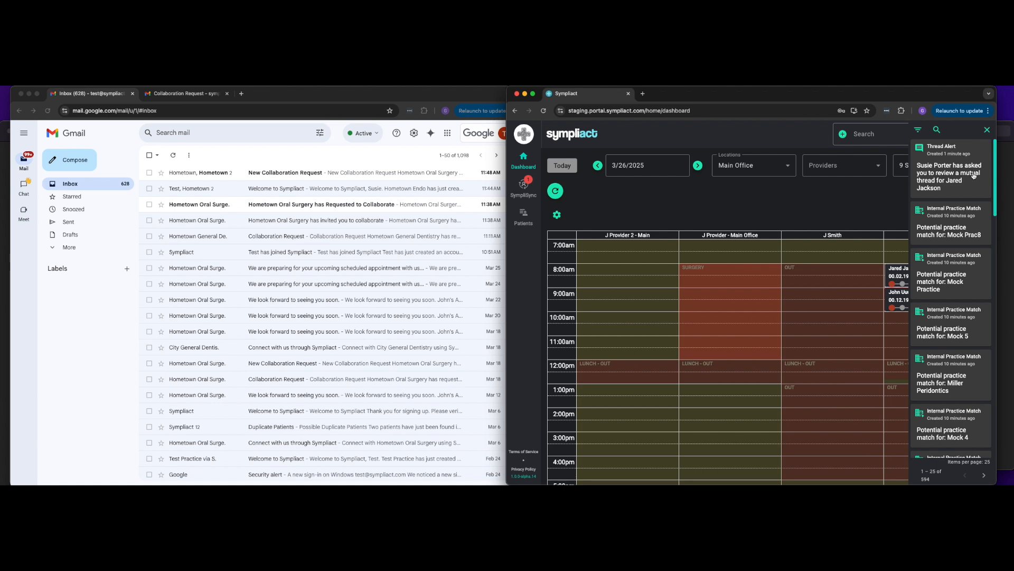
left_click(939, 175)
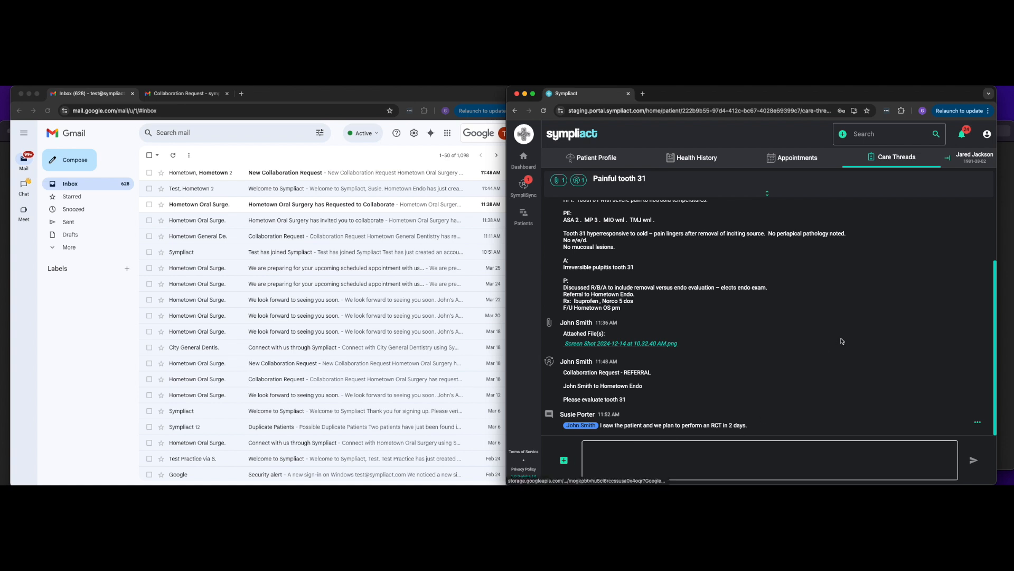
Step: Reply in the care thread mentioning the endodontist with 'Thanks for reaching out.' and send it
left_click(608, 458)
type("@")
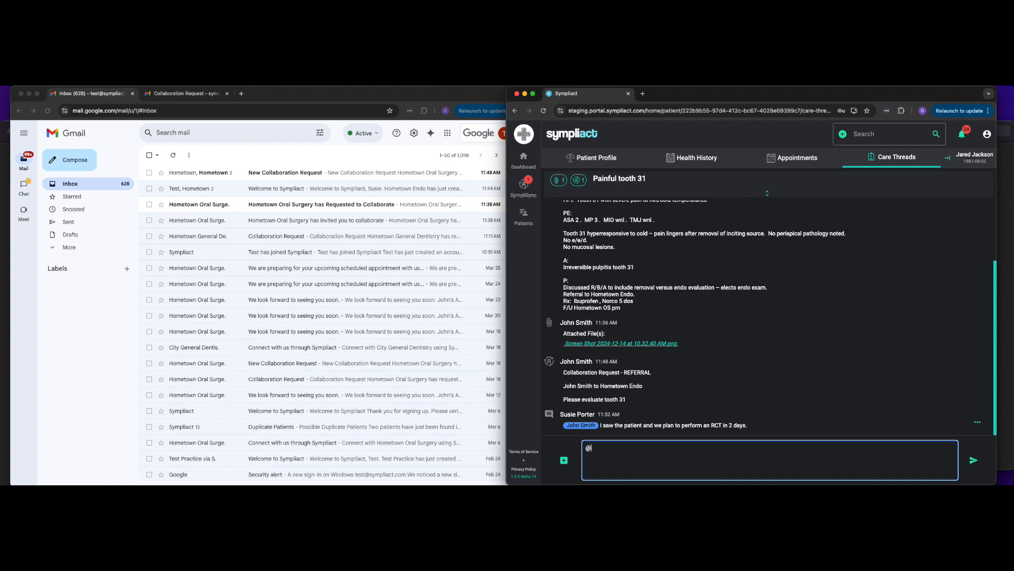
type("sus")
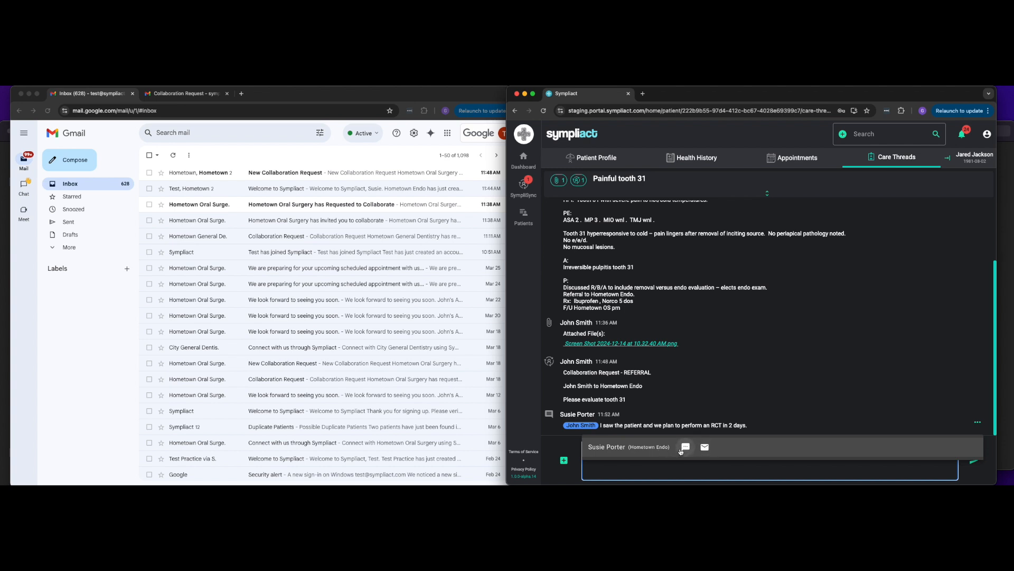
left_click(686, 447)
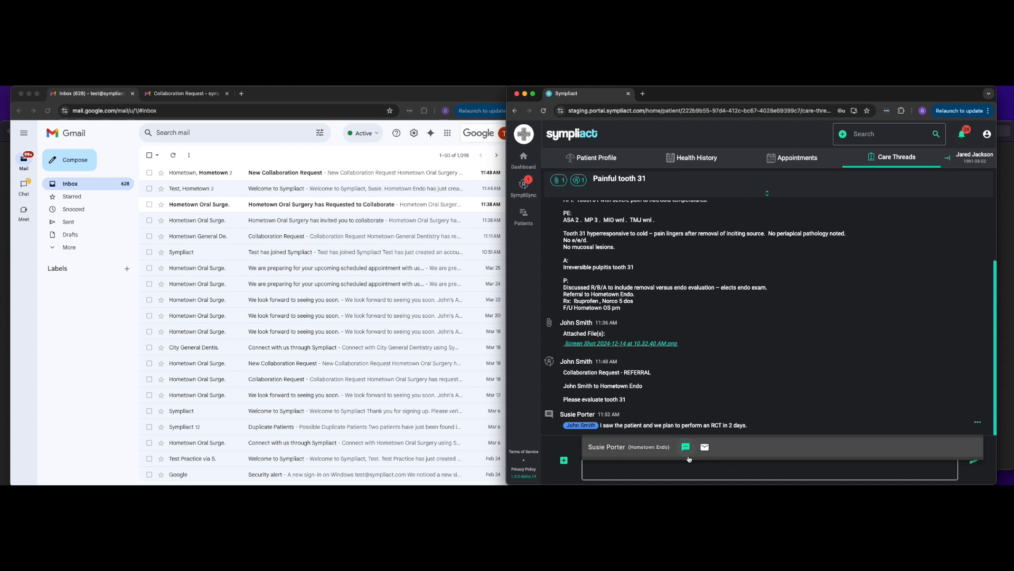
left_click(643, 449)
type("Thanks for reacing")
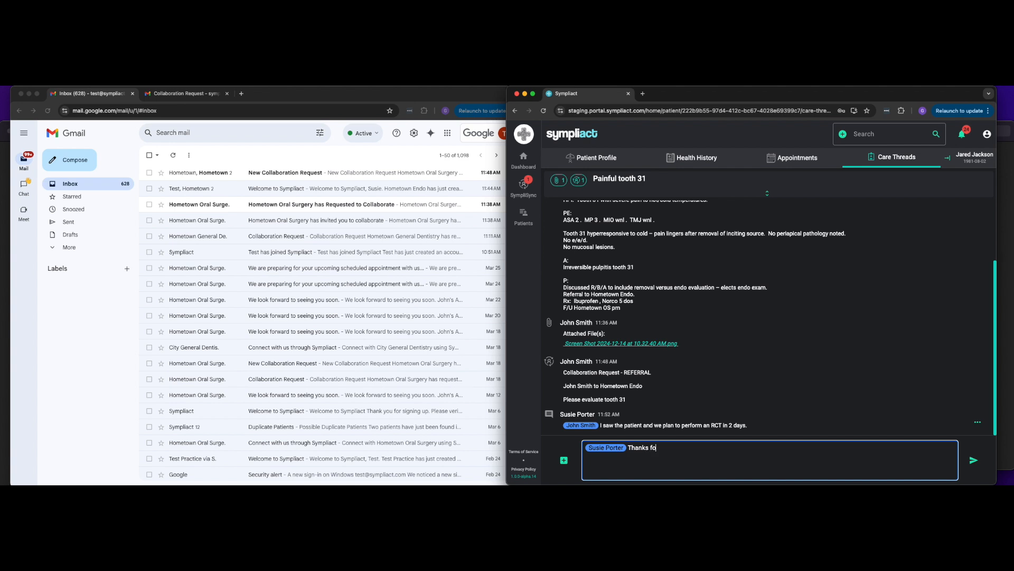
key("BackSpace")
key("BackSpace")
type("hing out")
left_click(975, 461)
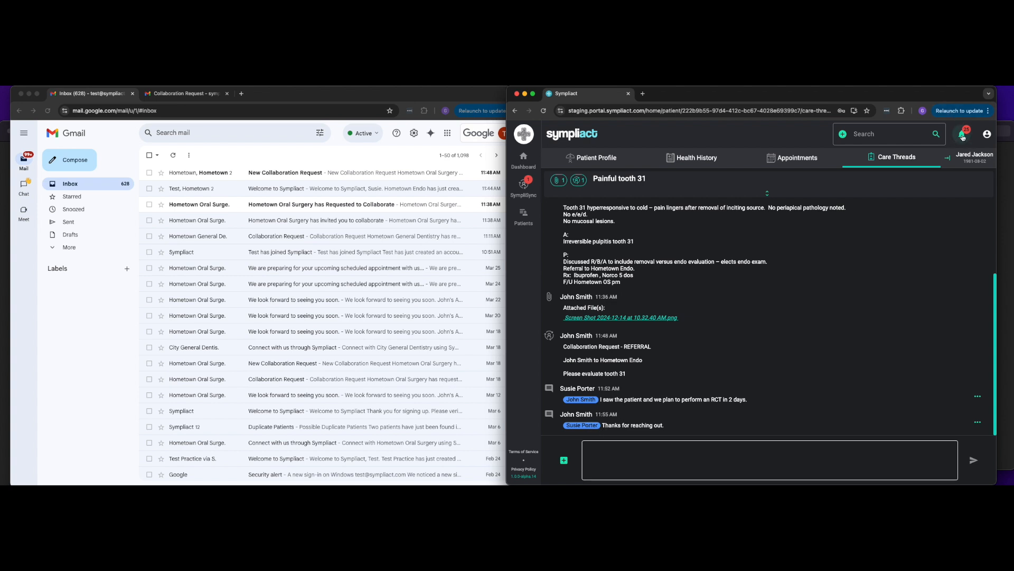
Step: Open the image of the text-message mention notification and return to the care thread
left_click(1006, 127)
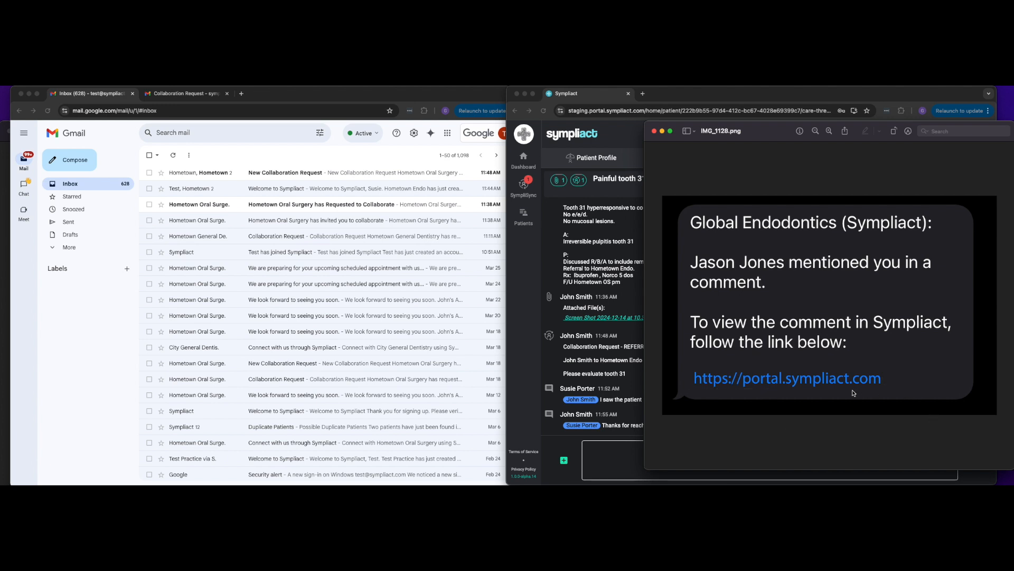
left_click(532, 295)
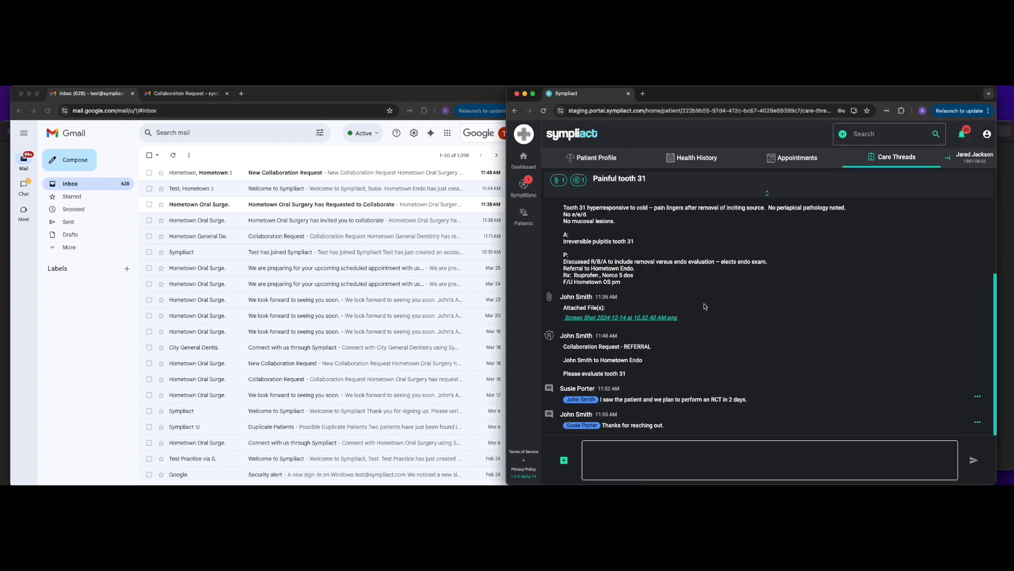